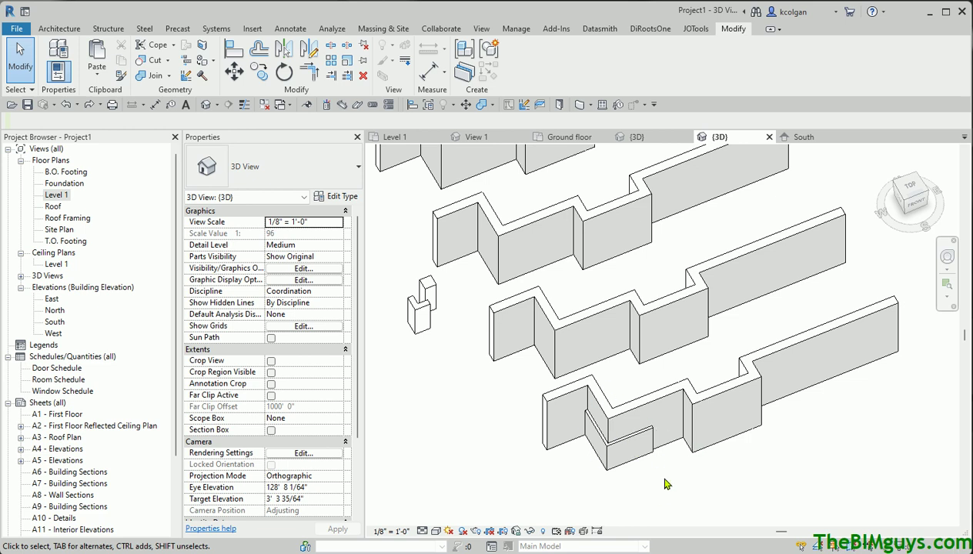
- Examine the half-height wall corner in the 3D view and the level lines and walls in the South elevation
scroll(633, 478, "up", 5)
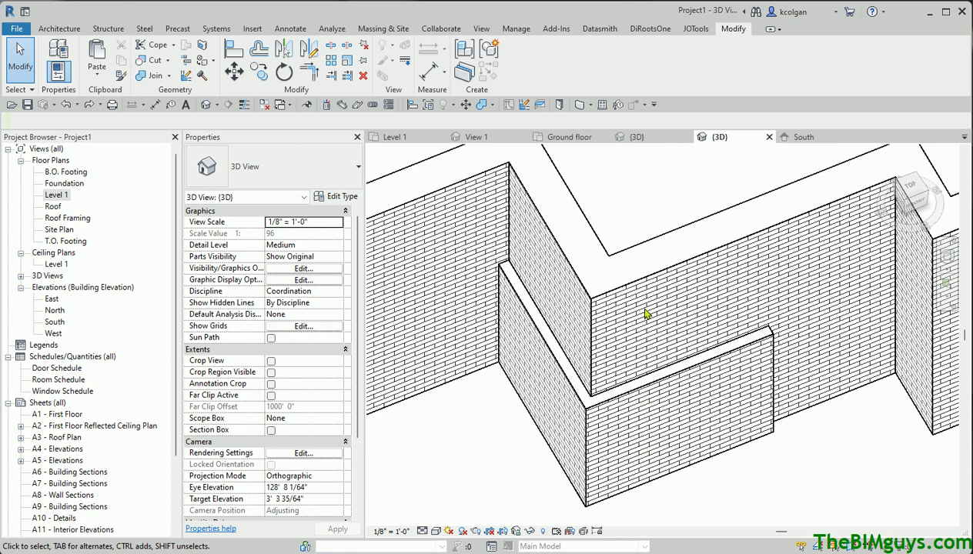
scroll(647, 314, "down", 4)
scroll(558, 396, "down", 3)
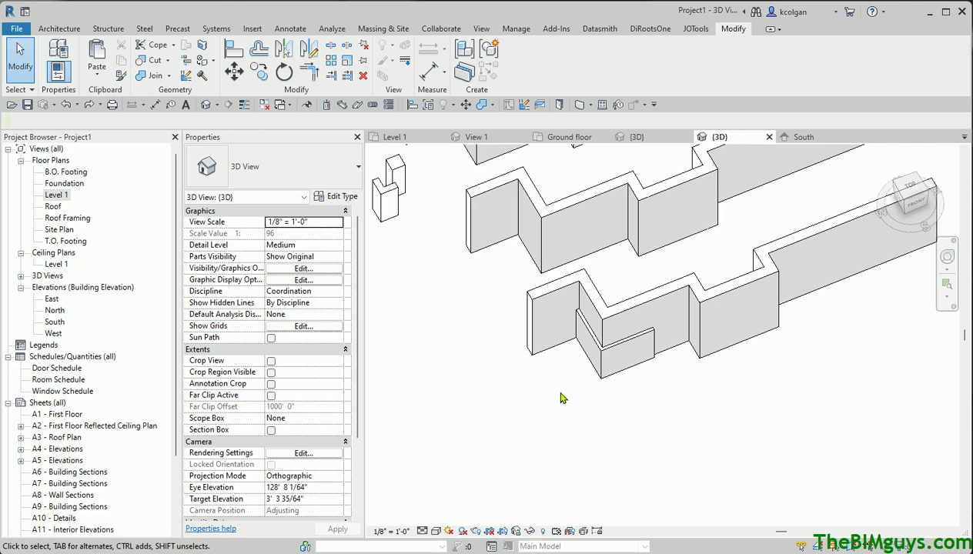
middle_click_drag(569, 404, 507, 453)
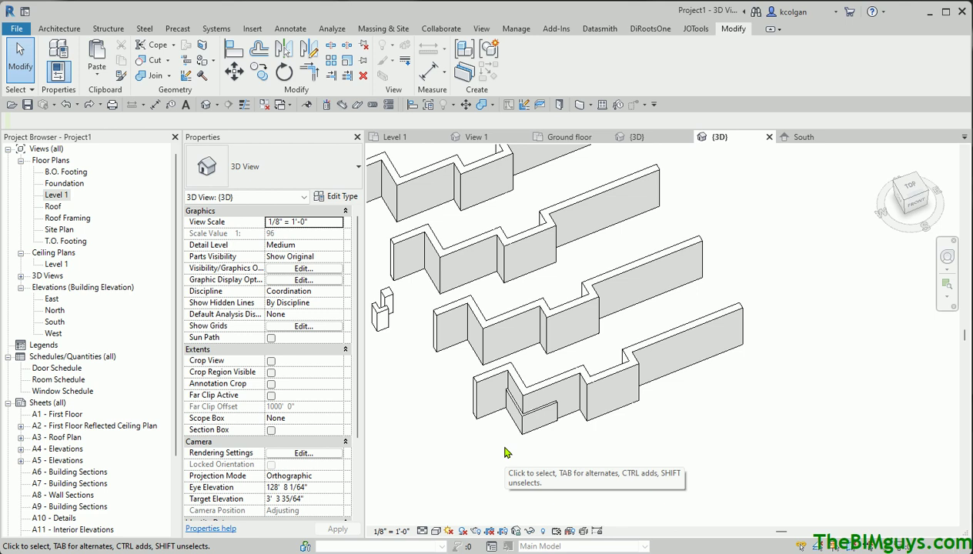
double_click(59, 322)
middle_click_drag(819, 300, 468, 337)
scroll(731, 308, "up", 2)
middle_click_drag(731, 308, 710, 288)
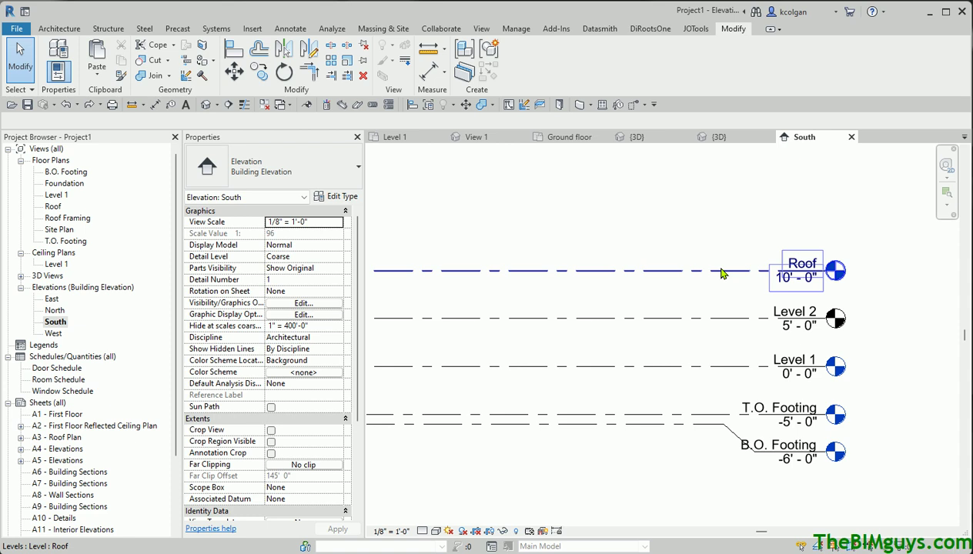
scroll(554, 360, "down", 1)
middle_click_drag(554, 360, 778, 346)
scroll(606, 354, "up", 4)
scroll(778, 347, "down", 1)
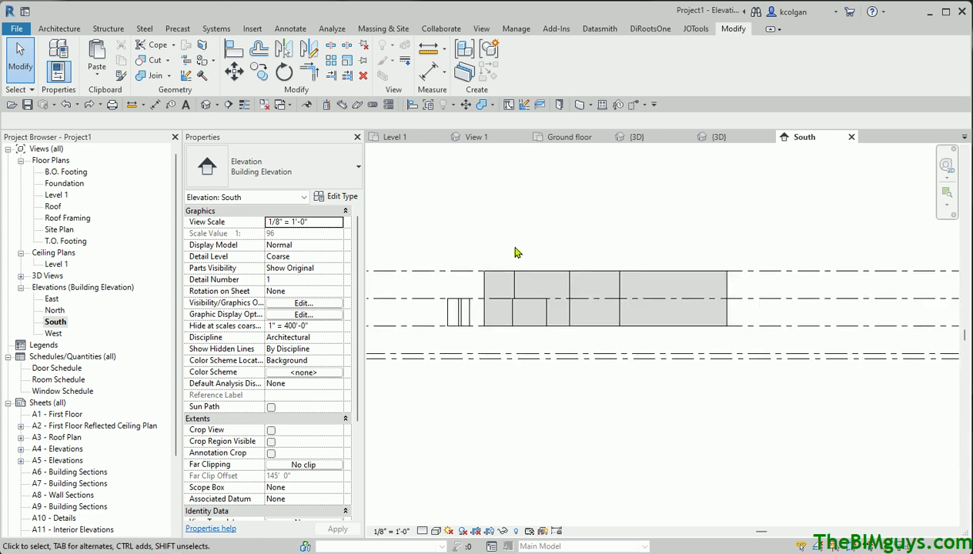
- Return to the 3D view and change the two corner walls of the second wall run to Exterior - Brick on Mtl. Stud +4" Air Gap
left_click(208, 106)
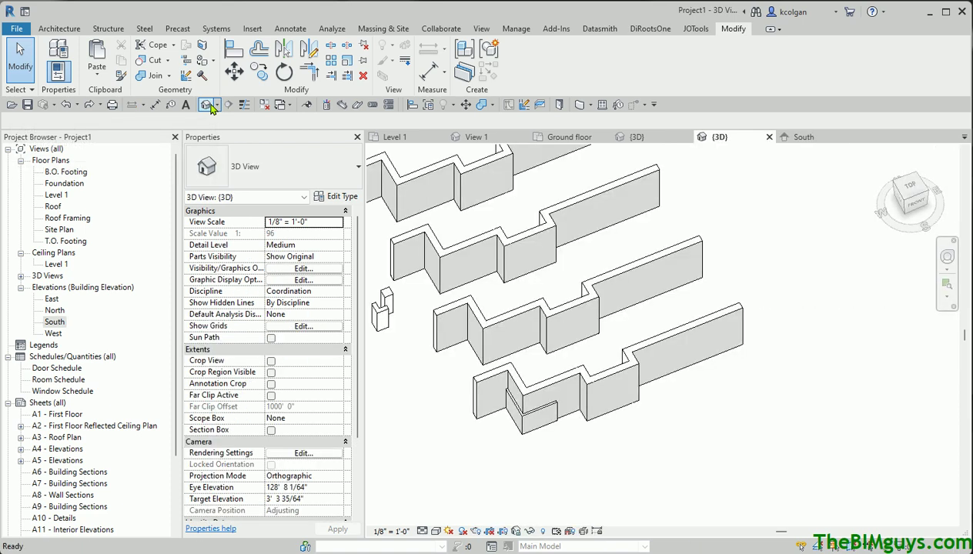
scroll(486, 402, "up", 3)
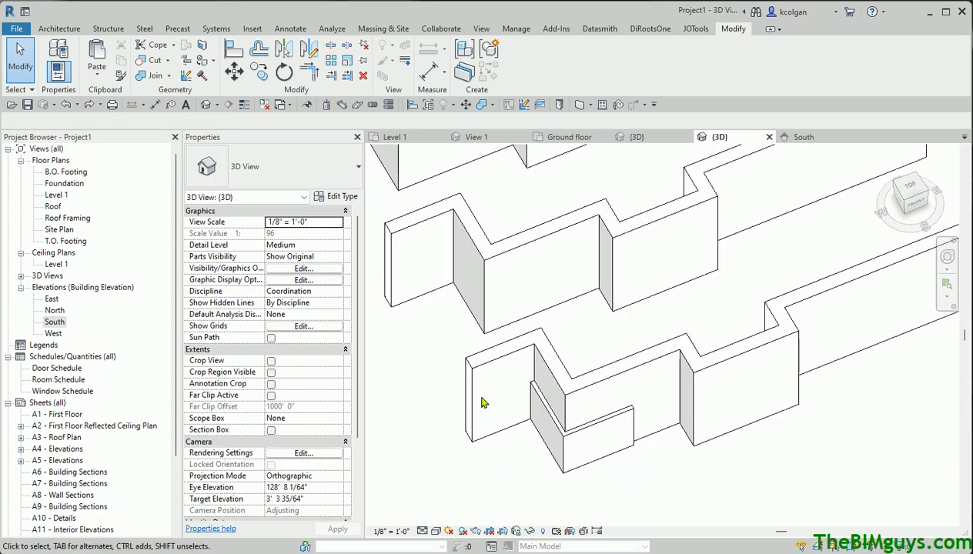
scroll(619, 433, "up", 2)
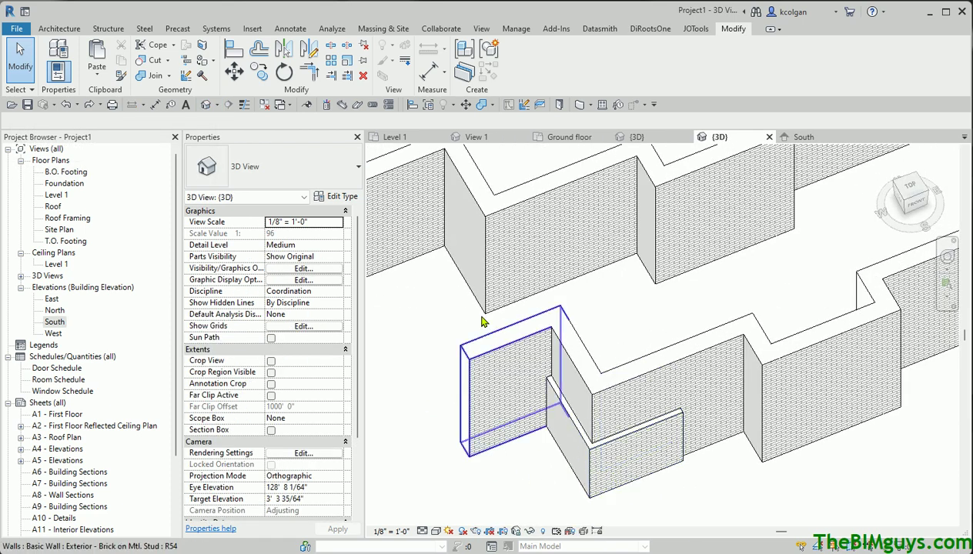
middle_click_drag(462, 315, 599, 414)
scroll(590, 414, "down", 1)
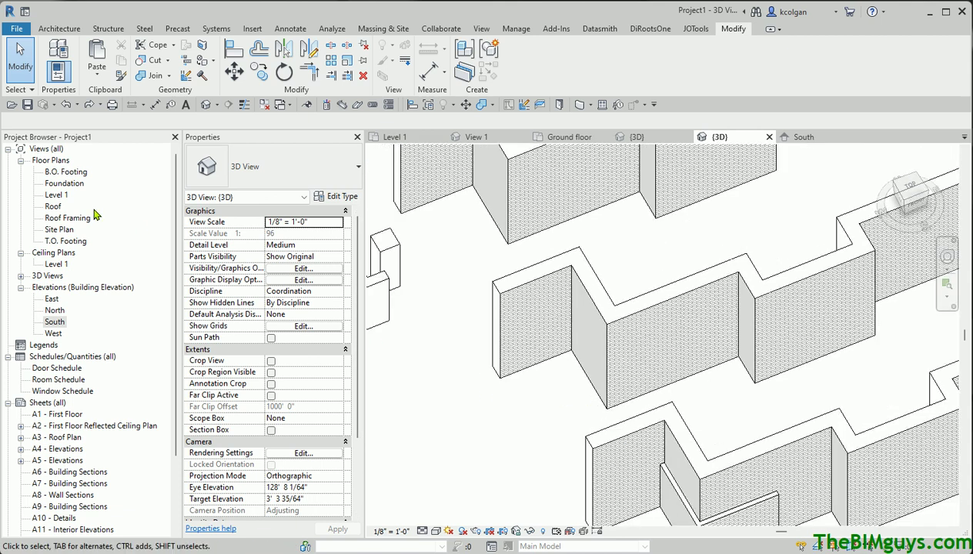
left_click(596, 316)
left_click(667, 368, "ctrl")
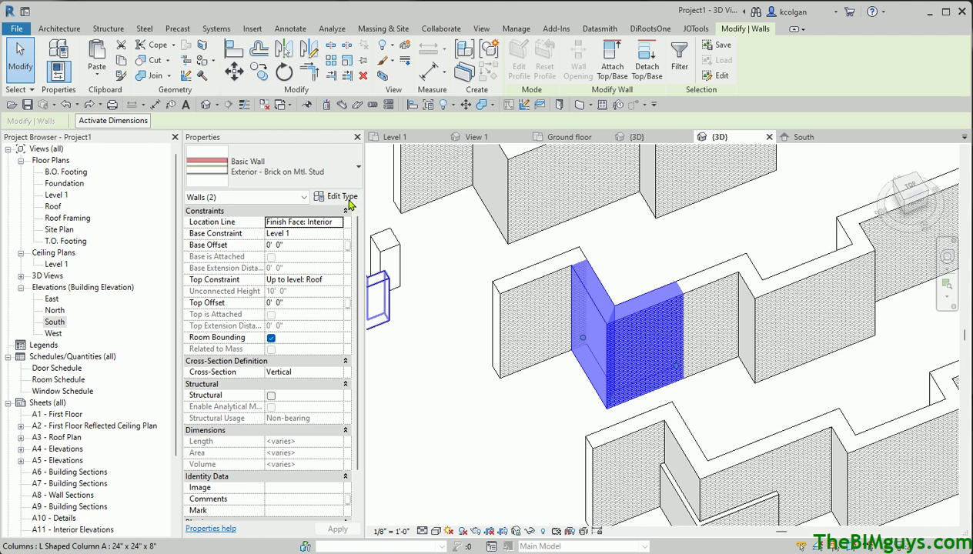
left_click(342, 176)
left_click(331, 283)
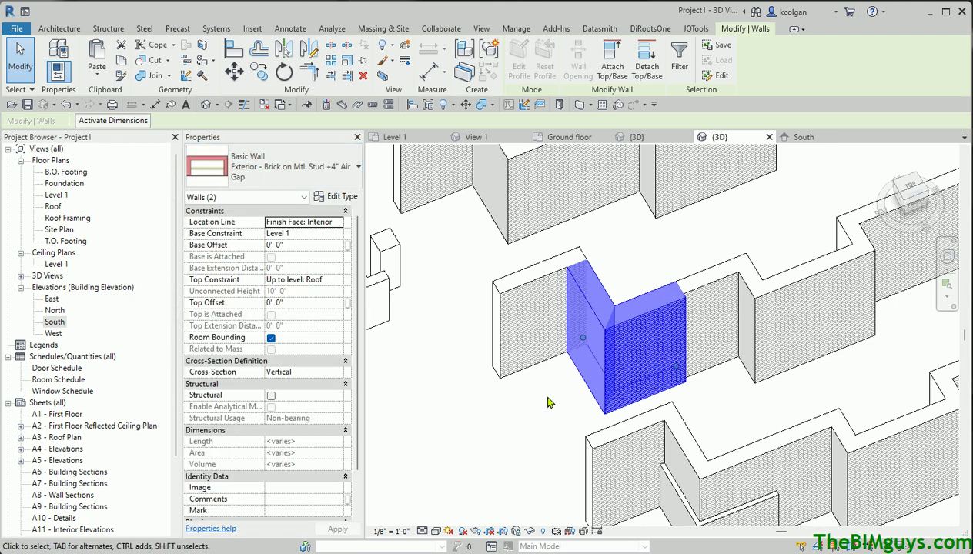
left_click(615, 422)
- Open the Level 1 floor plan and check how the thicker corner walls project from the adjoining walls
double_click(57, 194)
middle_click_drag(427, 353, 483, 295)
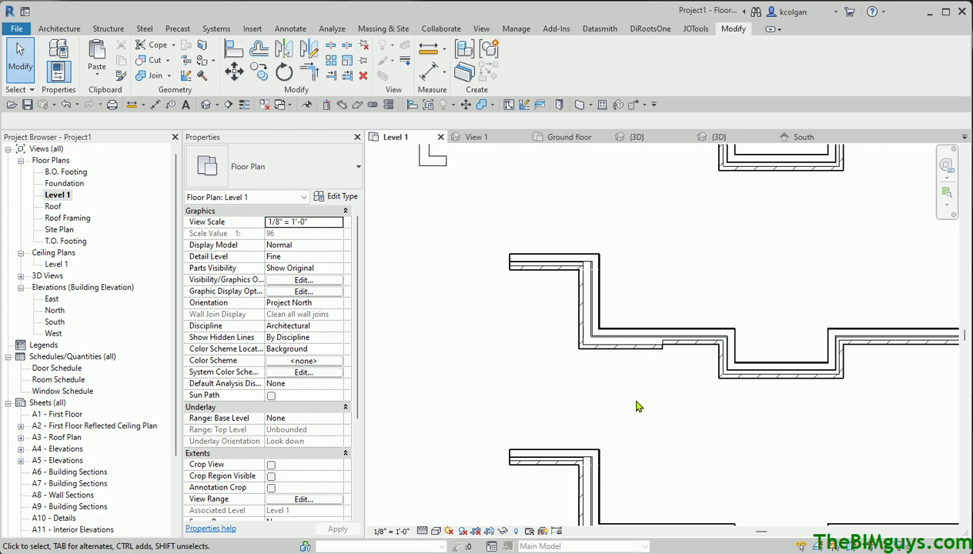
scroll(633, 404, "down", 2)
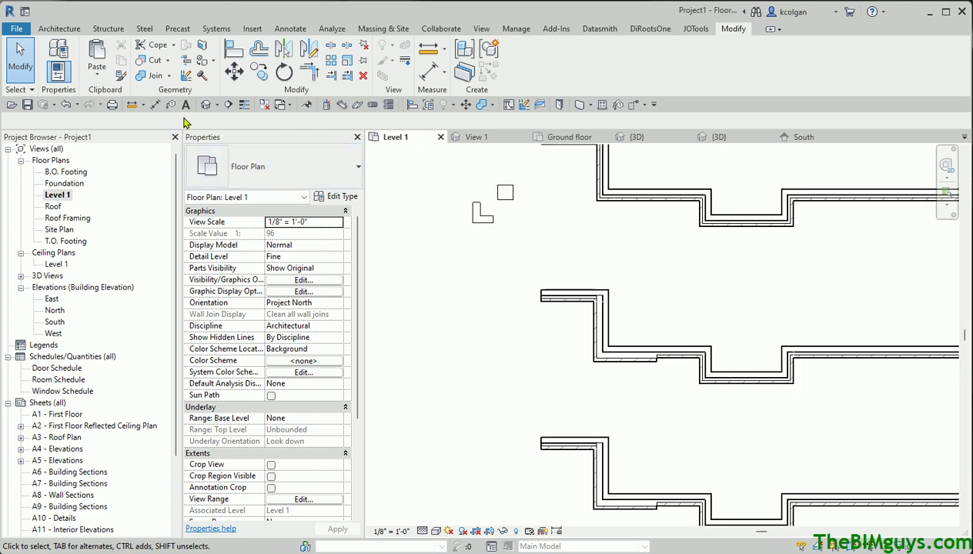
- Back in the 3D view, set the top constraint of the two thicker corner walls to Up to level: Level 2
left_click(206, 105)
middle_click_drag(764, 443, 705, 358)
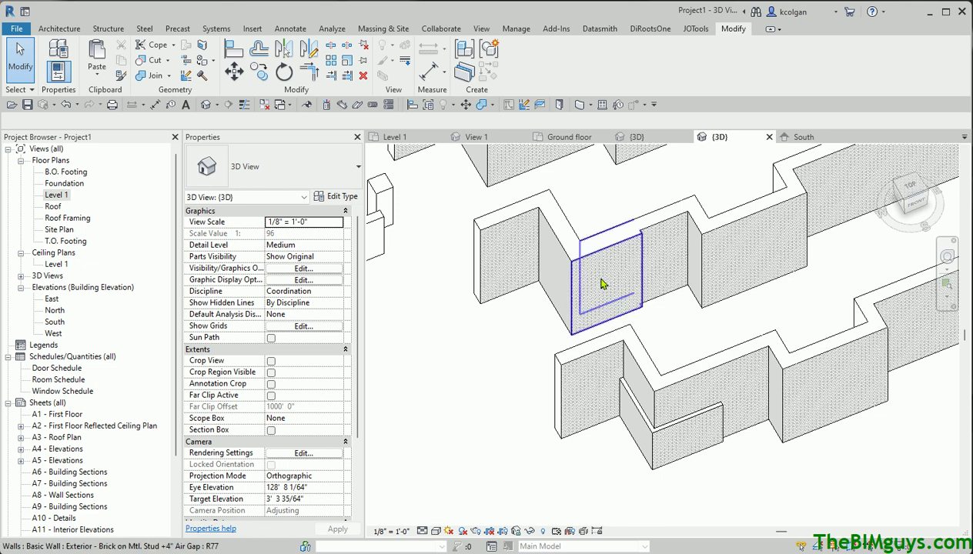
left_click(605, 277)
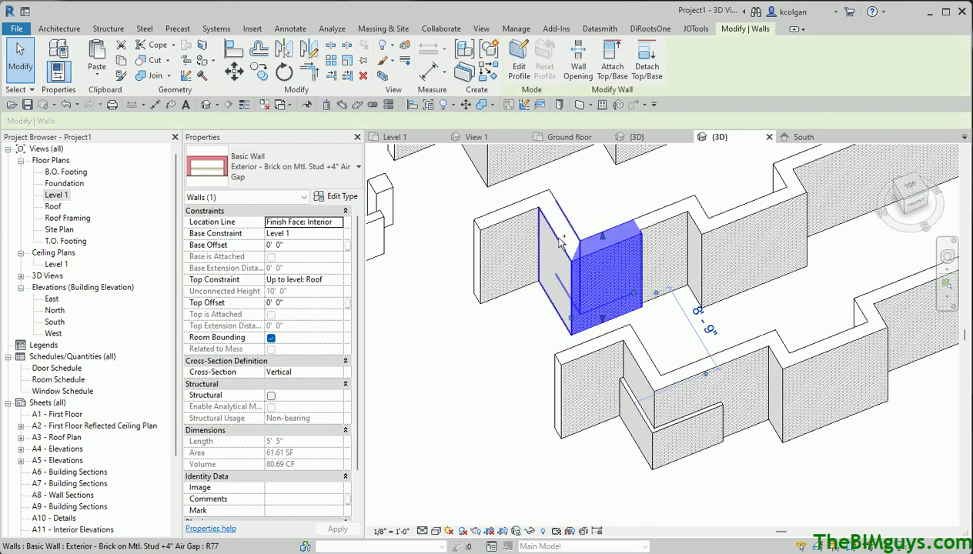
left_click(552, 266, "ctrl")
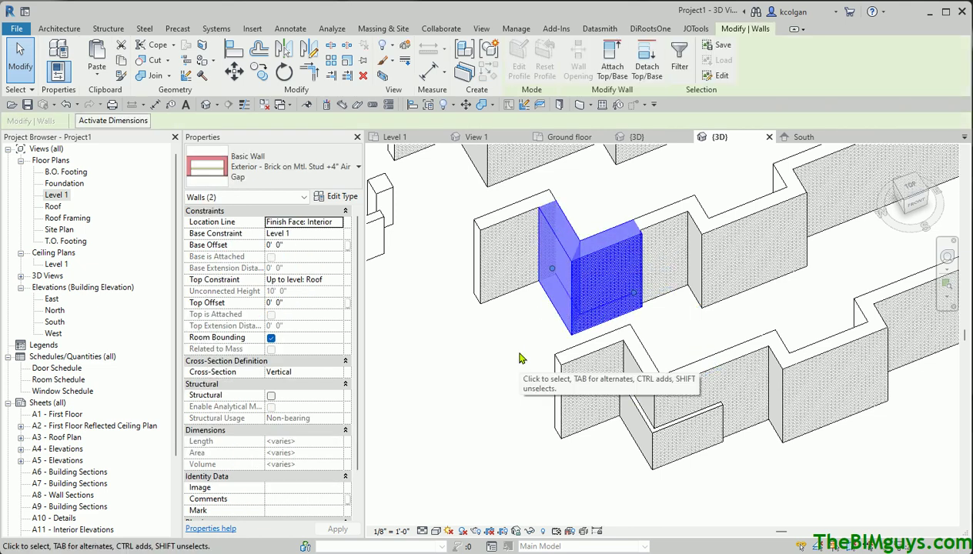
left_click(339, 281)
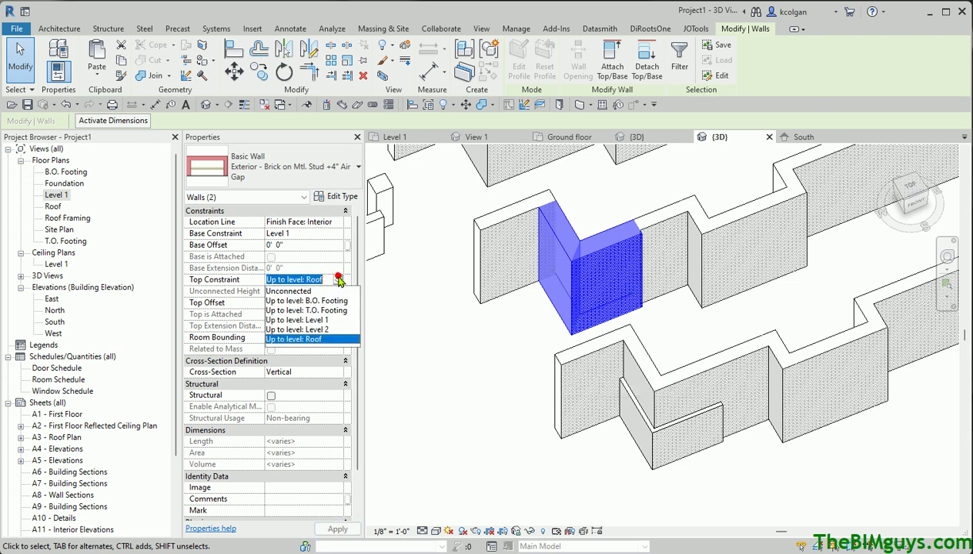
left_click(332, 330)
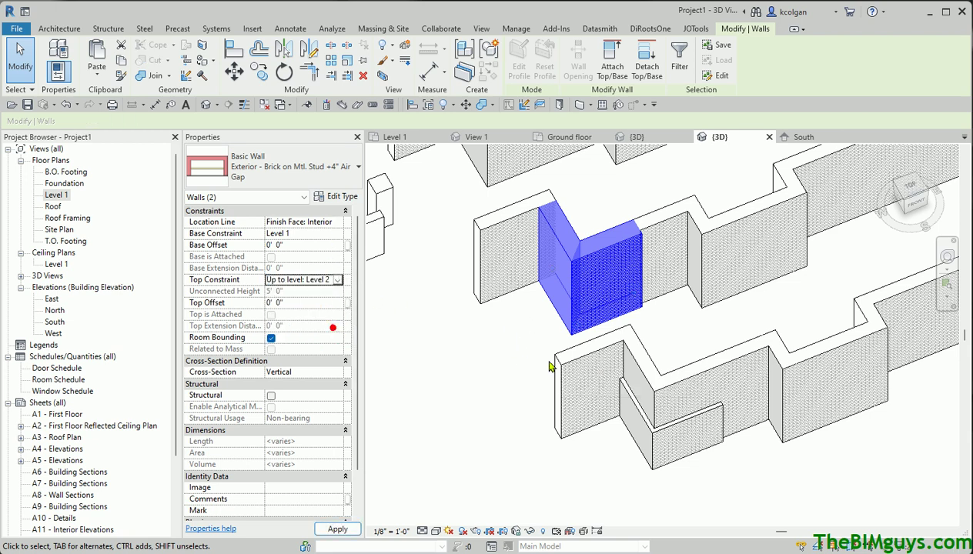
left_click(488, 366)
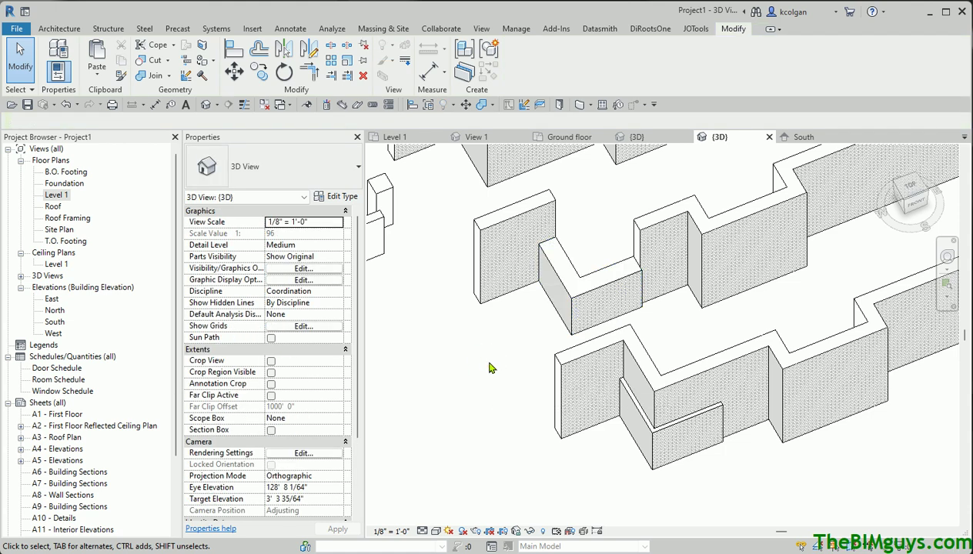
- Copy the two half-height corner walls and paste them aligned to Level 2
left_click(605, 271)
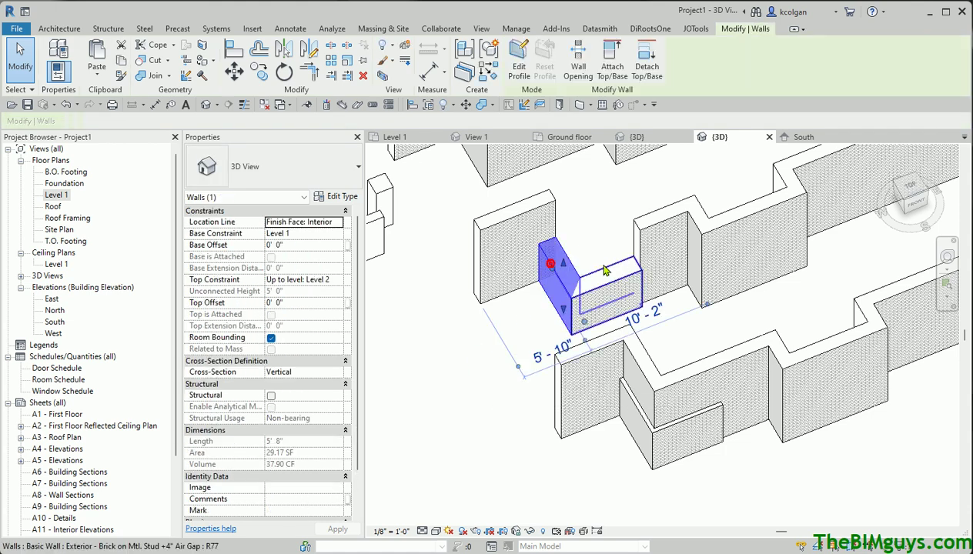
left_click(606, 271, "ctrl")
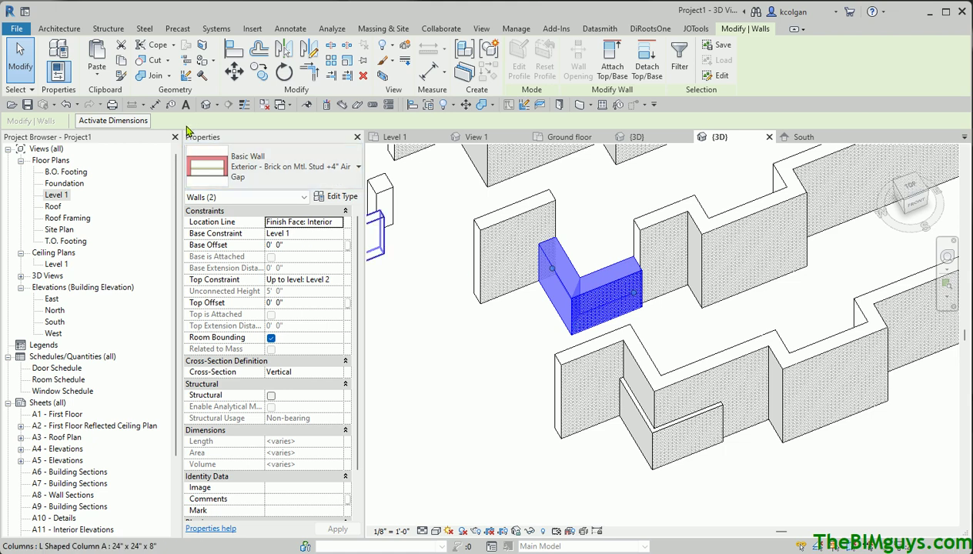
left_click(122, 61)
left_click(97, 77)
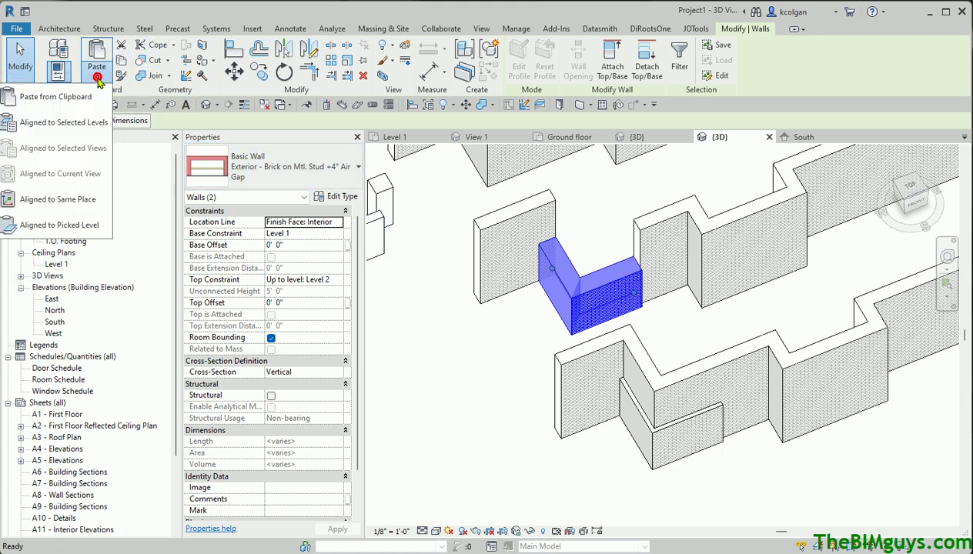
left_click(102, 121)
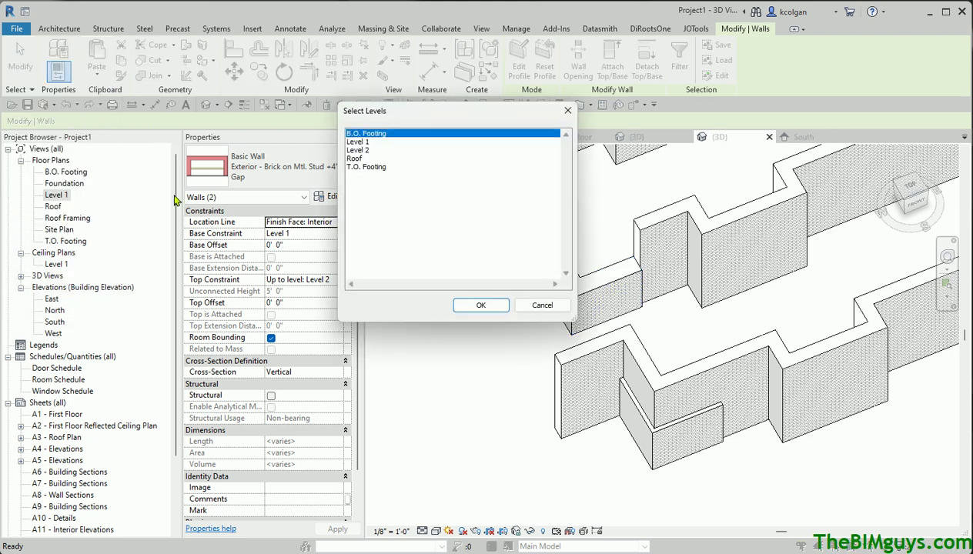
left_click(376, 151)
left_click(481, 305)
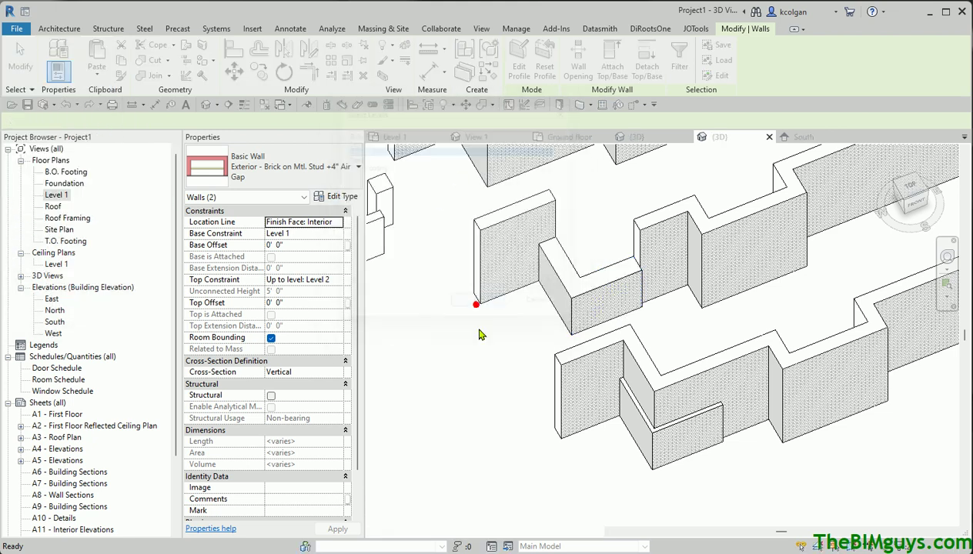
- Change the two pasted upper corner walls to the Exterior - Brick on Mtl. Stud type
left_click(342, 166)
left_click(262, 221)
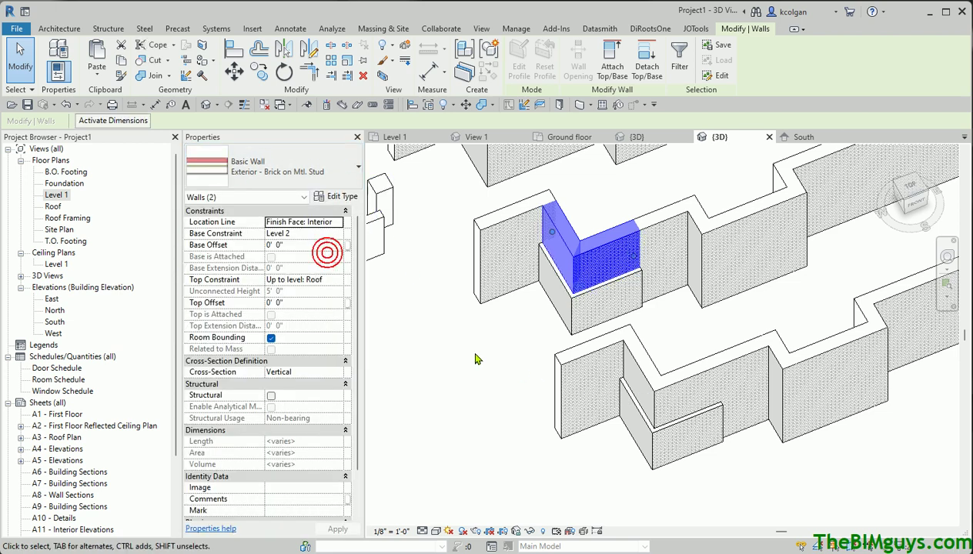
left_click(473, 349)
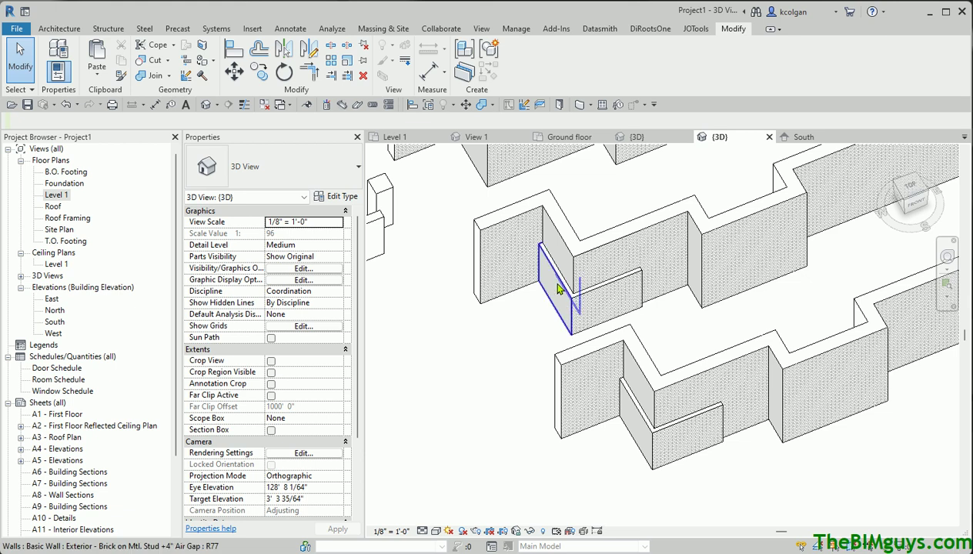
- Nudge the upper corner's short return wall back and forth along the wall run, leaving its dimension to the next jog at 10' - 2"
left_click(569, 245)
key("Right")
key("Right")
key("Right")
key("Right")
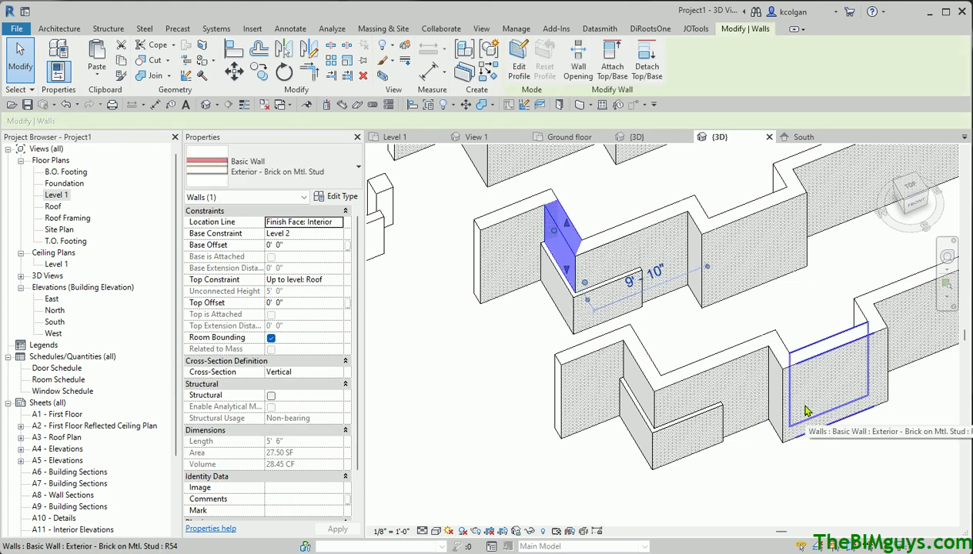
key("Left")
key("Left")
key("Left")
key("Left")
key("Left")
key("Left")
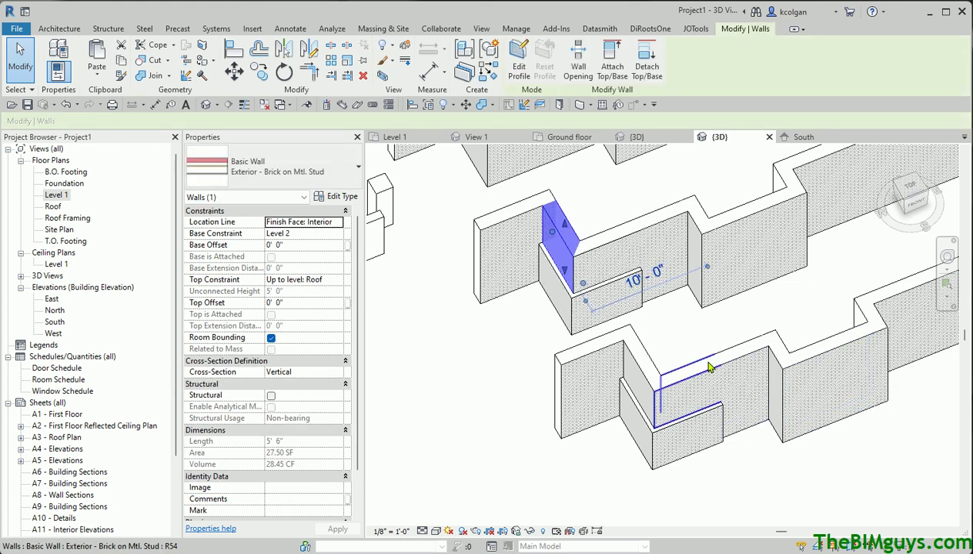
key("Left")
key("Left")
key("Left")
key("Left")
key("Left")
key("Left")
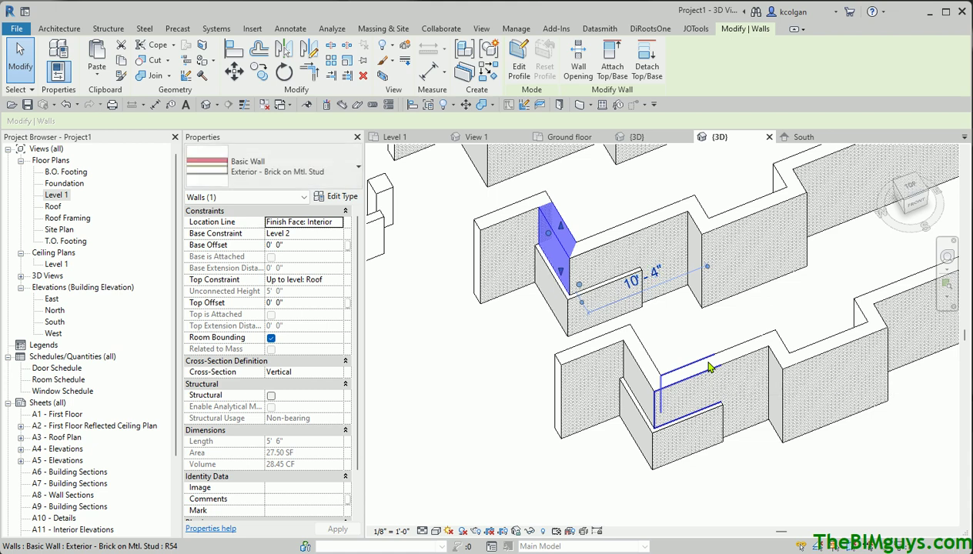
key("Left")
key("Left")
key("Left")
key("Left")
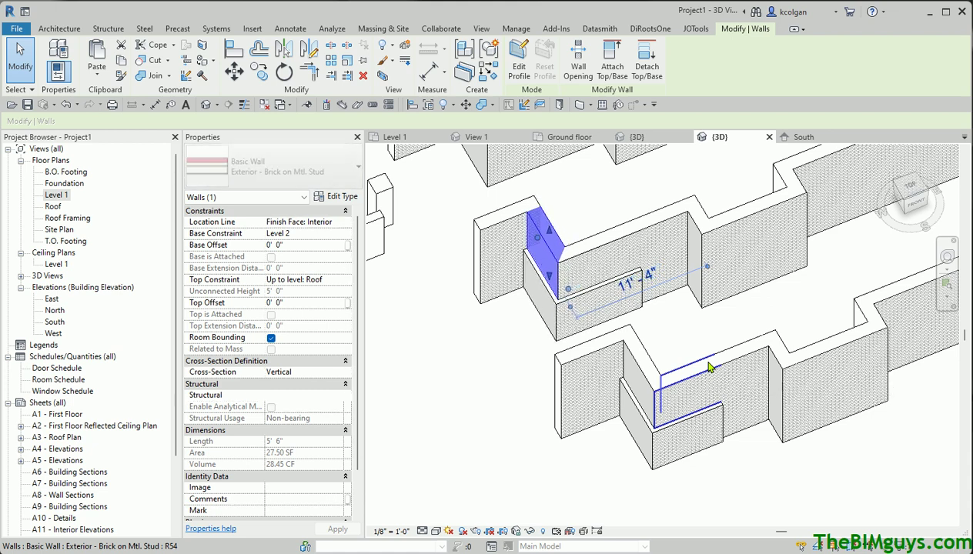
key("Right")
key("Right")
key("Right")
key("Right")
key("Right")
key("Right")
key("Right")
key("Right")
key("Right")
key("Right")
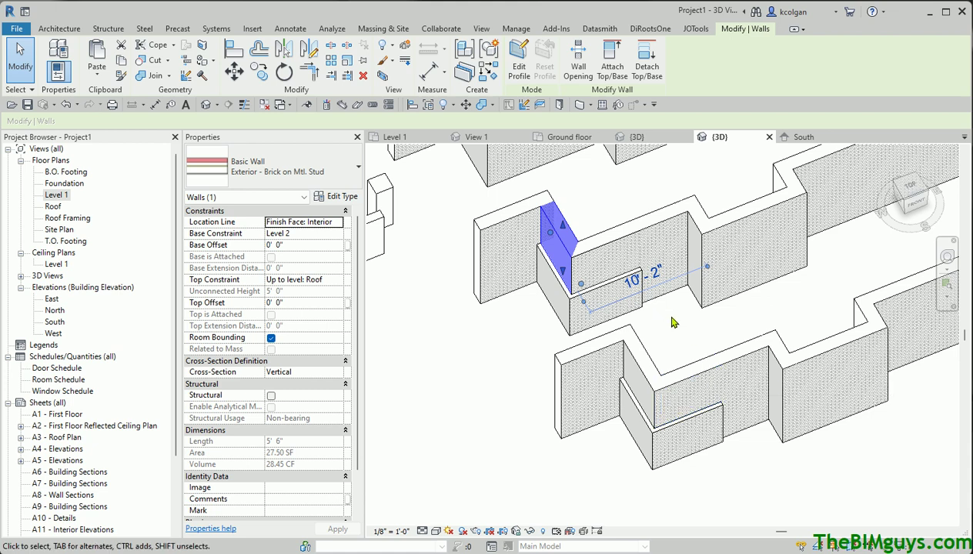
left_click(661, 357)
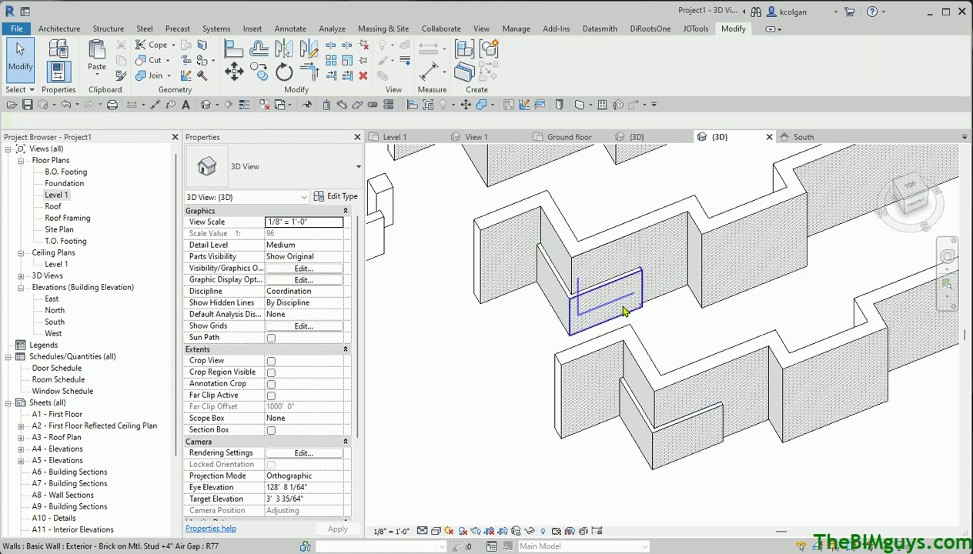
- Examine the ledge where the thicker lower corner walls meet the thinner walls above
scroll(608, 310, "up", 3)
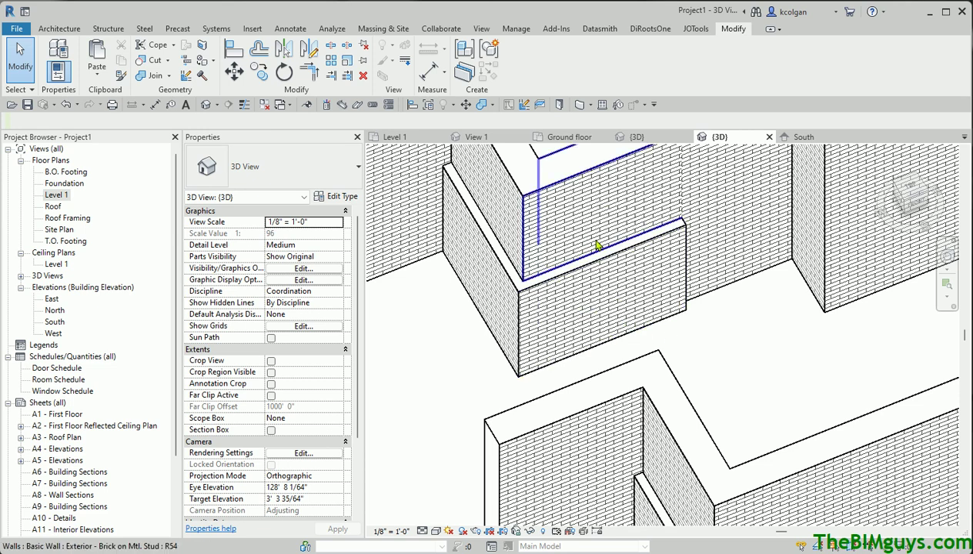
mouse_move(776, 368)
middle_mouse_down("shift")
mouse_move(796, 396)
mouse_move(695, 394)
middle_mouse_up("shift")
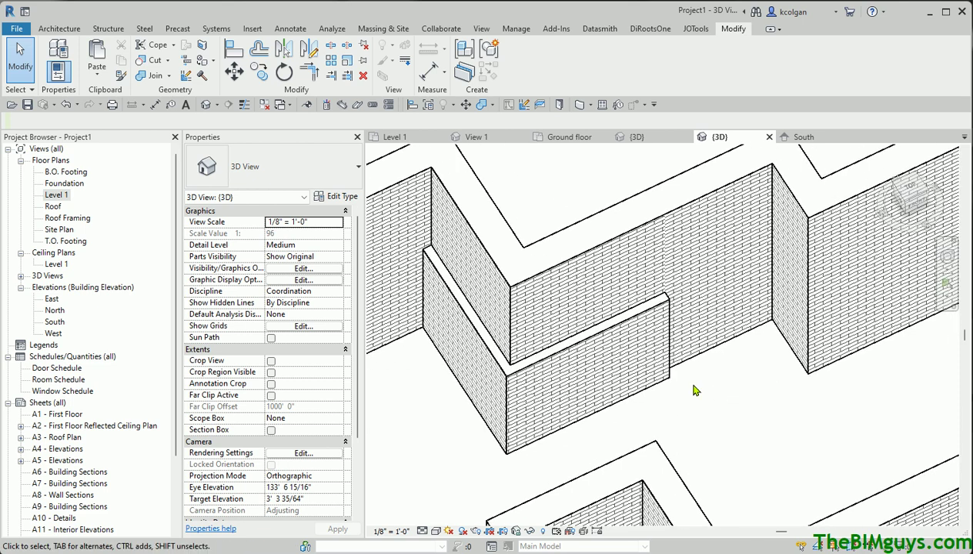
scroll(695, 393, "up", 3)
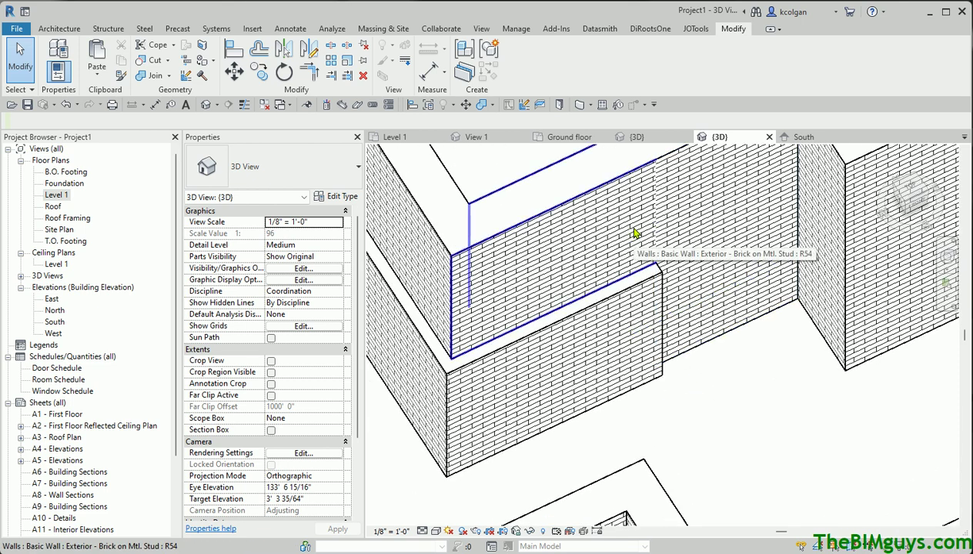
- Align the upper corner's long wall with the adjoining thinner wall segment in the 3D view
left_click(235, 51)
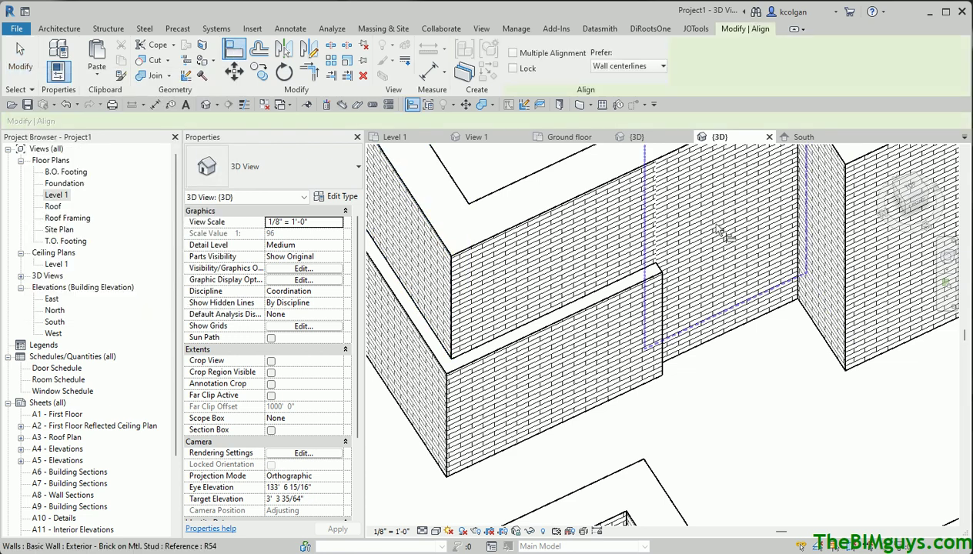
left_click(716, 255)
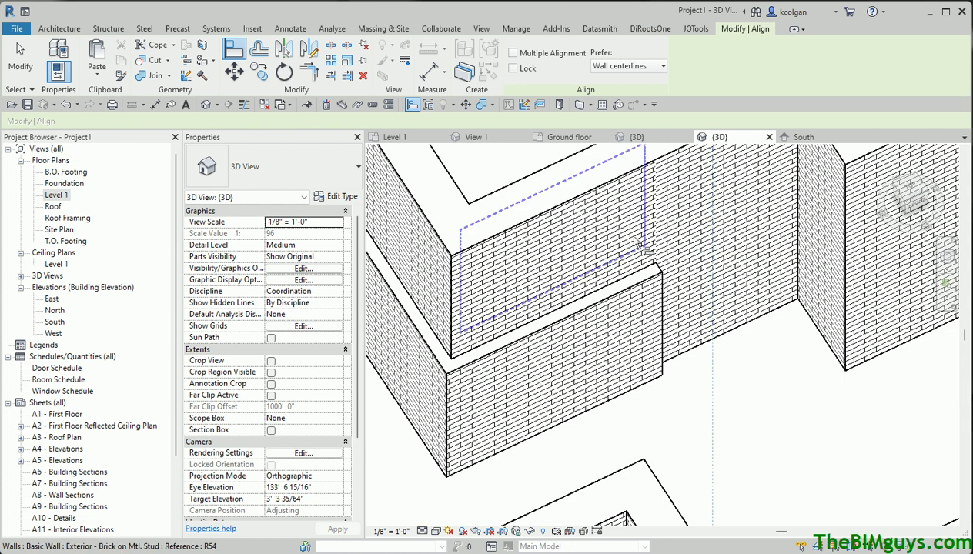
left_click(599, 277)
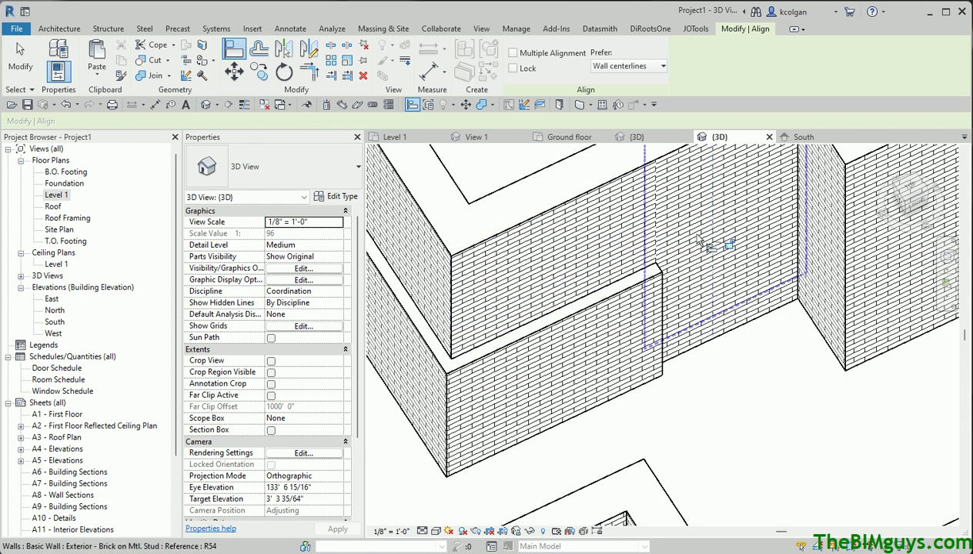
left_click(696, 236)
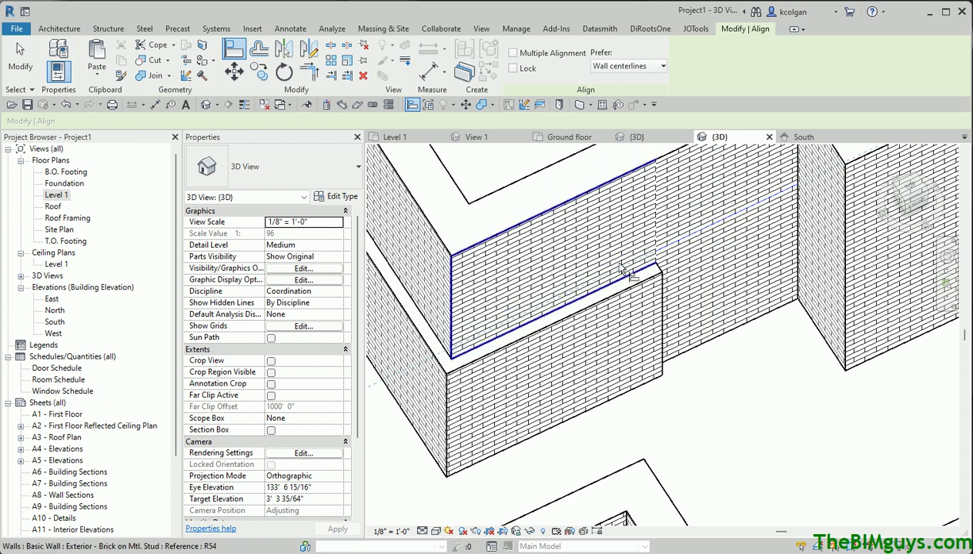
left_click(605, 230)
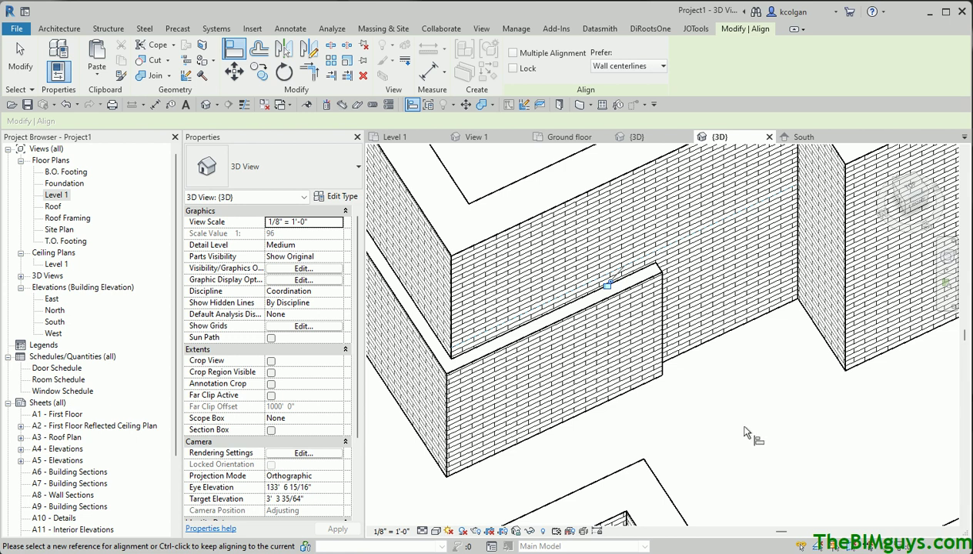
key("Escape")
- In the Level 1 plan, set Wrapping at Inserts to Exterior for the thicker corner wall's type, Exterior - Brick on Mtl. Stud +4" Air Gap
mouse_move(693, 404)
middle_mouse_down()
mouse_move(716, 408)
mouse_move(770, 366)
middle_mouse_up()
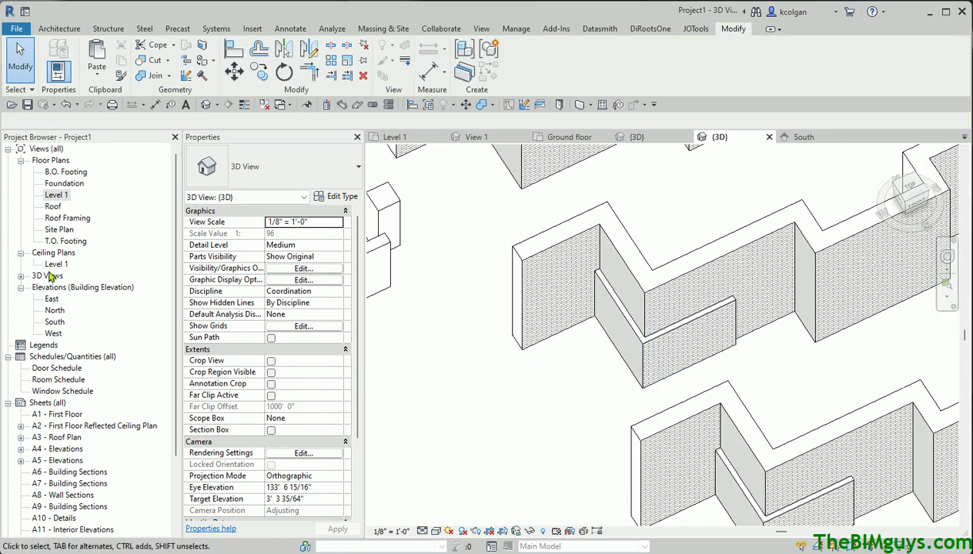
double_click(57, 196)
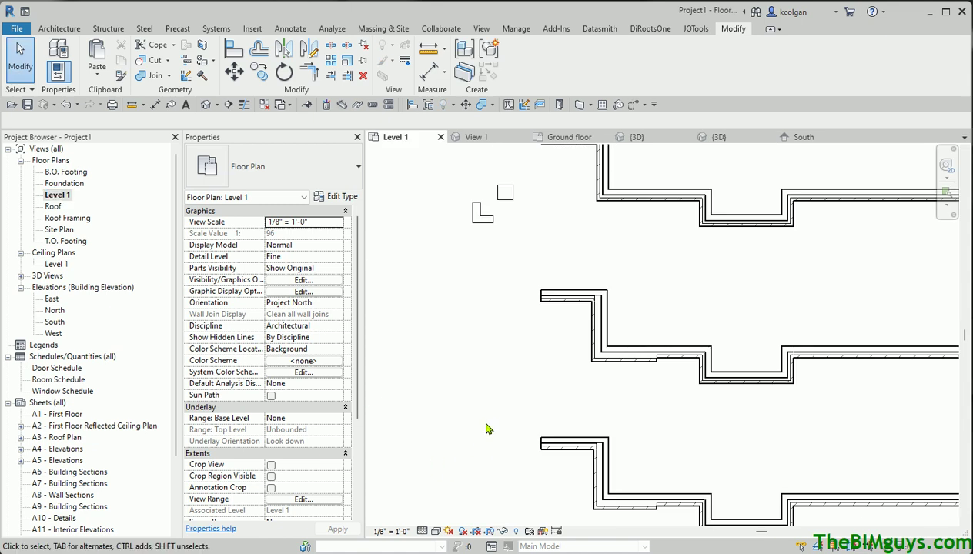
scroll(654, 377, "up", 5)
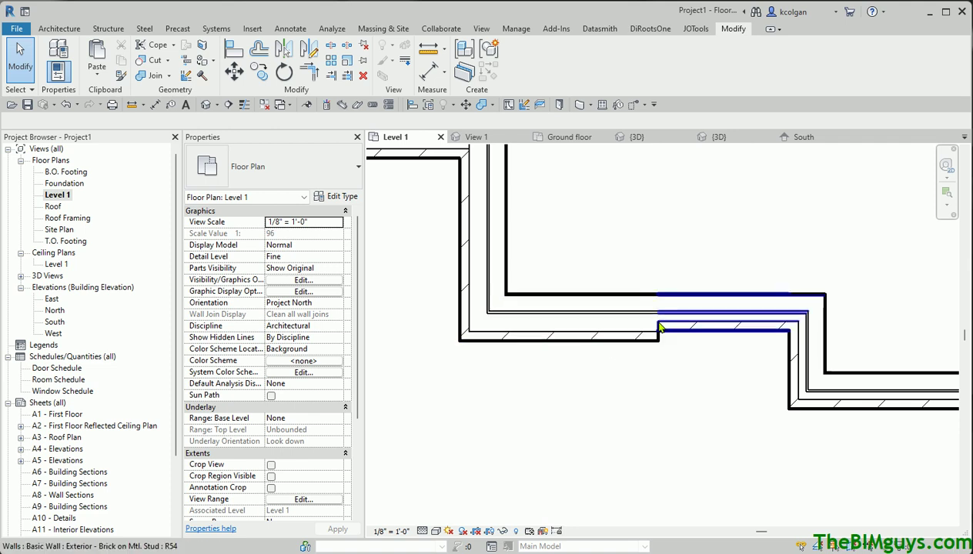
left_click(606, 337)
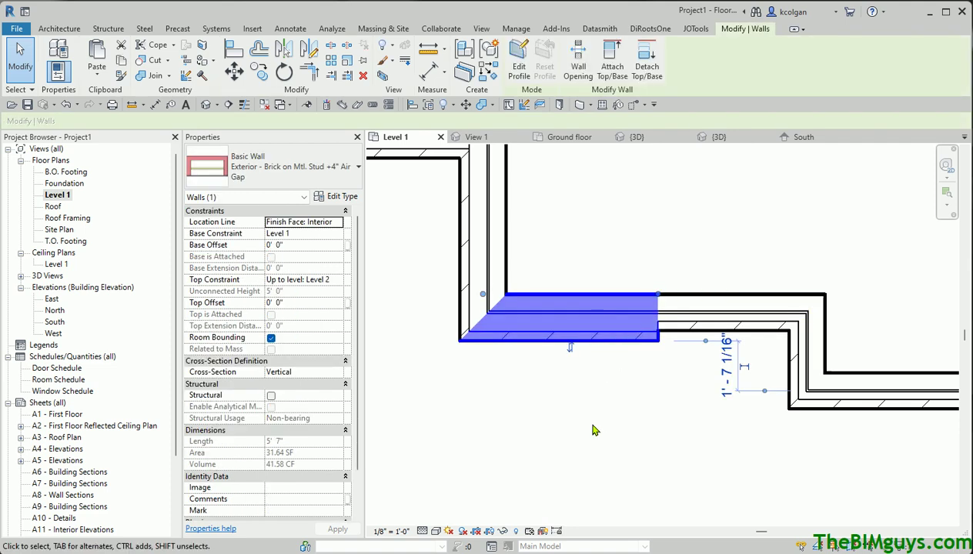
left_click(342, 197)
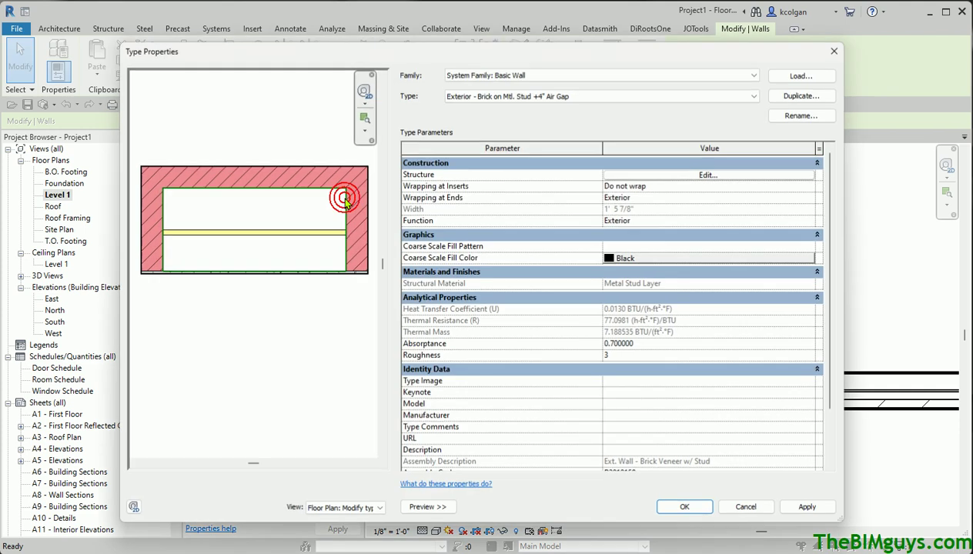
left_click(651, 186)
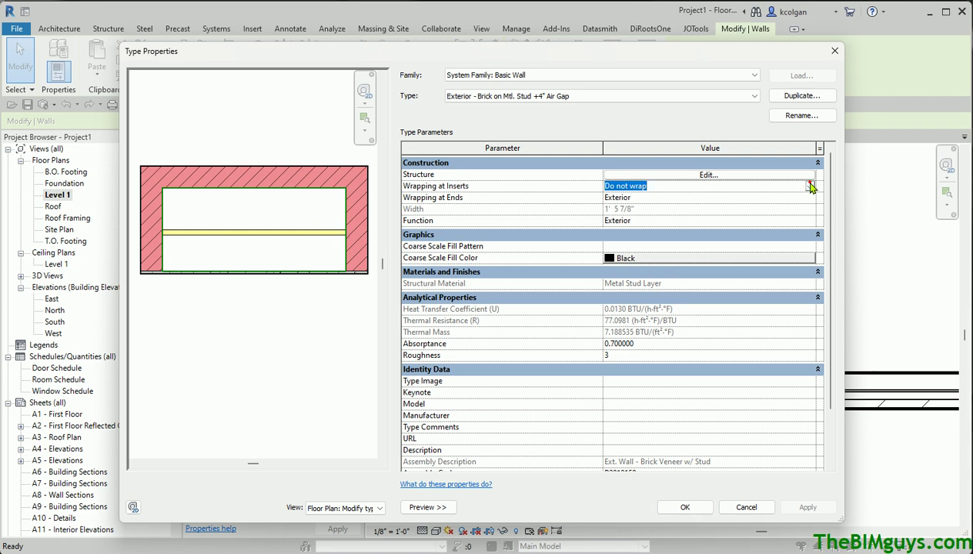
left_click(809, 186)
left_click(618, 207)
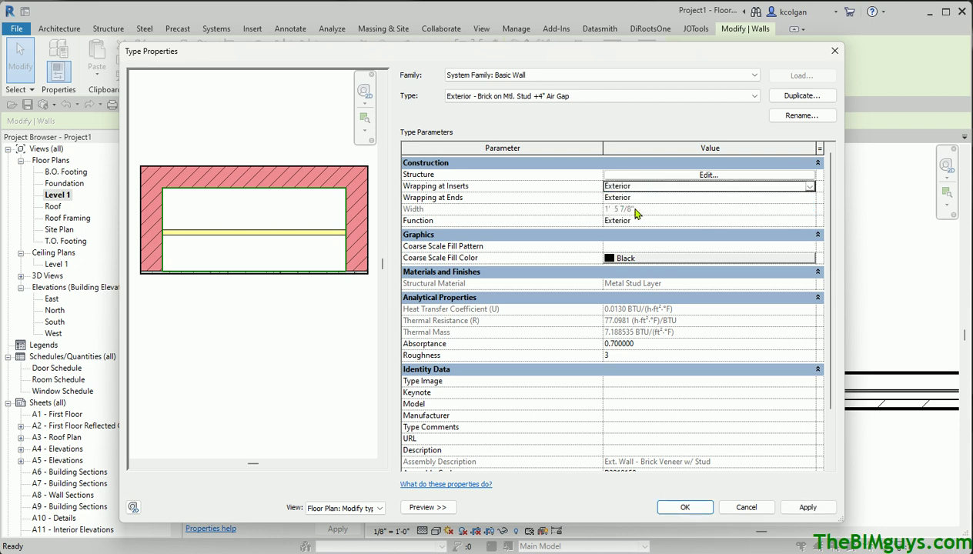
left_click(684, 507)
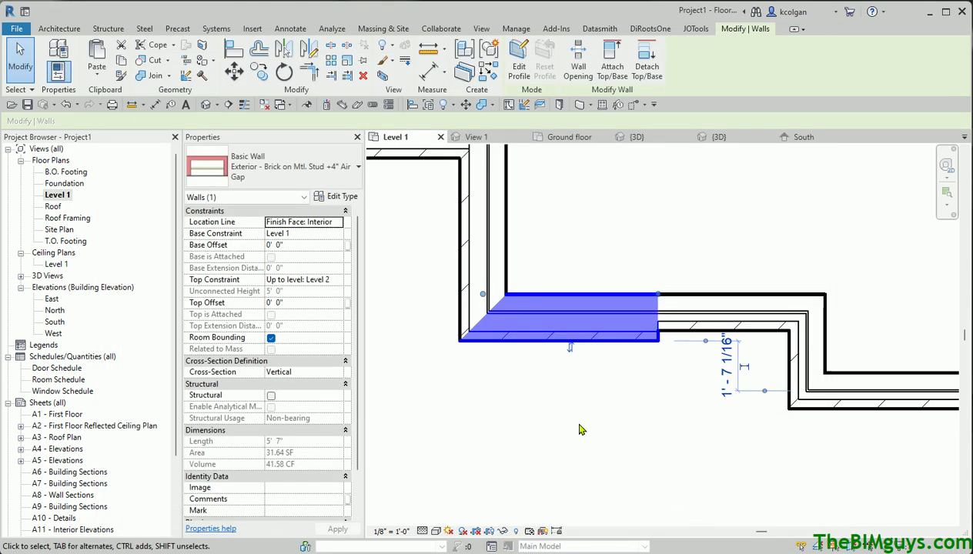
left_click(615, 411)
- Draw a Generic - 4" Brick wall about 2' - 8" long from the plain wall run's outer corner up the return wall's exterior face
scroll(616, 411, "down", 3)
mouse_move(580, 430)
middle_mouse_down()
mouse_move(598, 450)
mouse_move(561, 503)
middle_mouse_up()
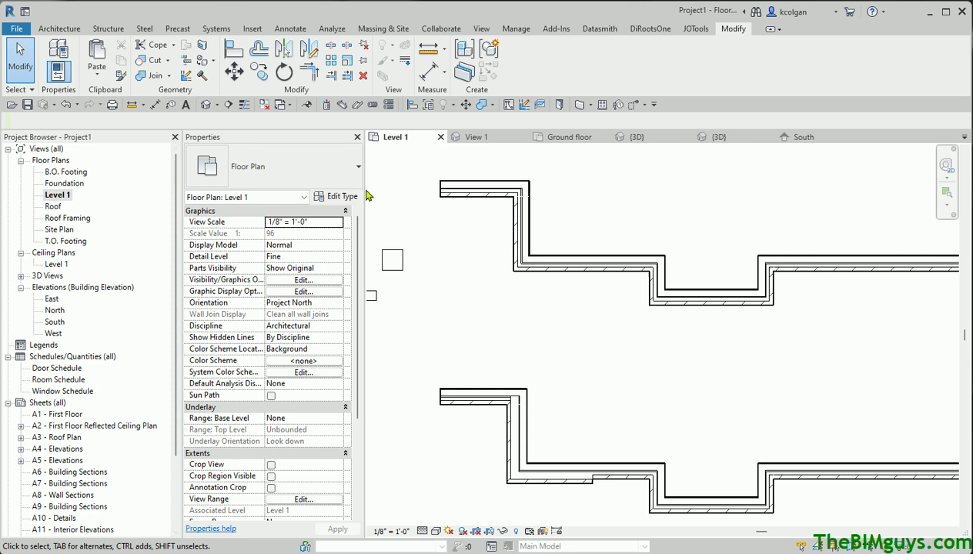
left_click(61, 28)
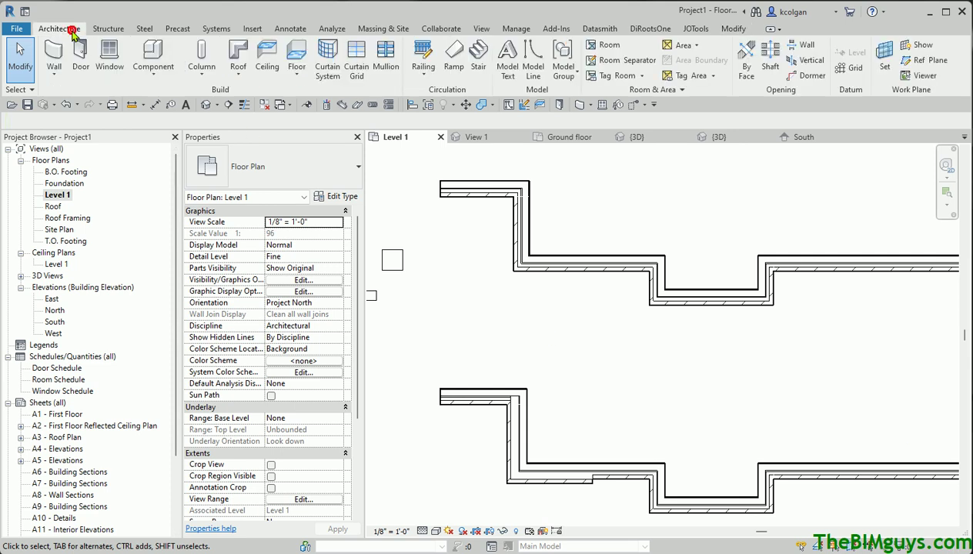
left_click(52, 48)
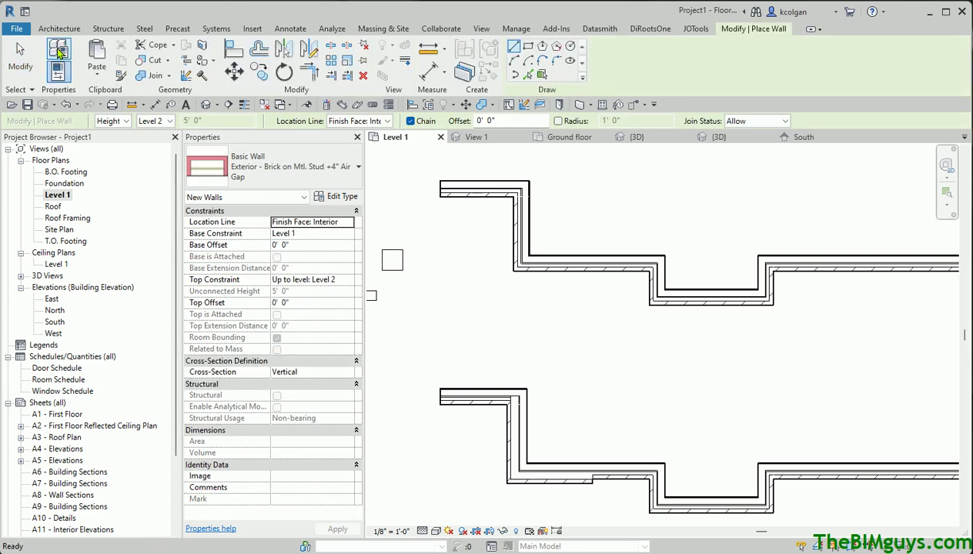
left_click(348, 169)
scroll(358, 279, "down", 3)
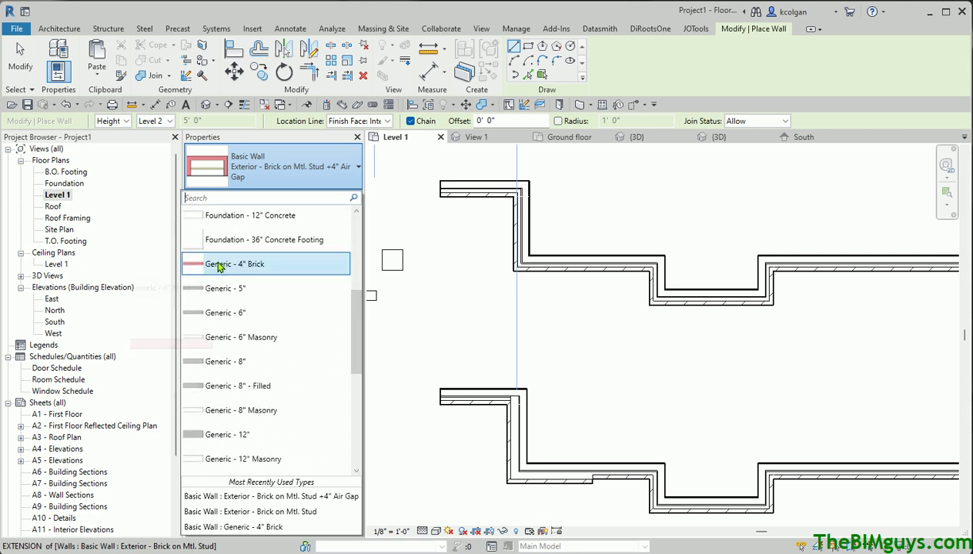
left_click(218, 264)
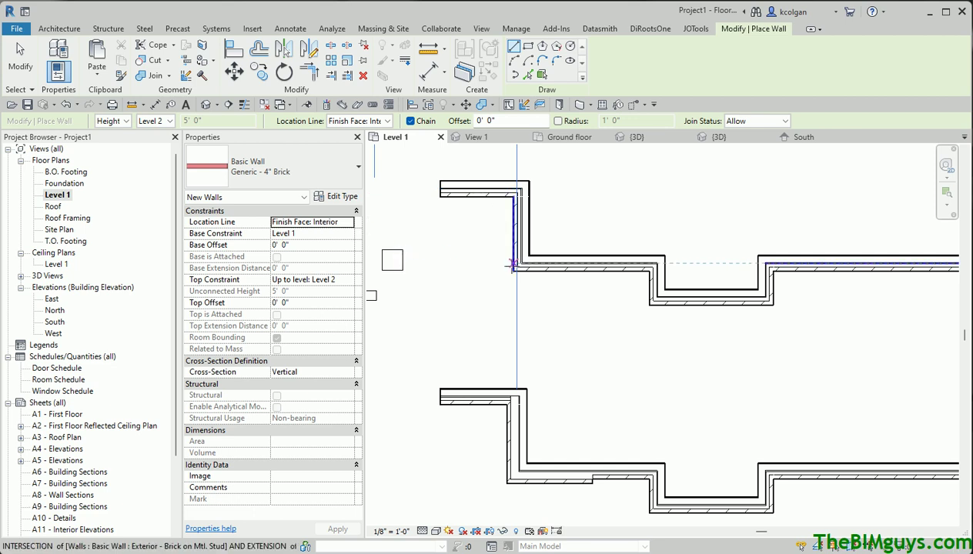
left_click(514, 271)
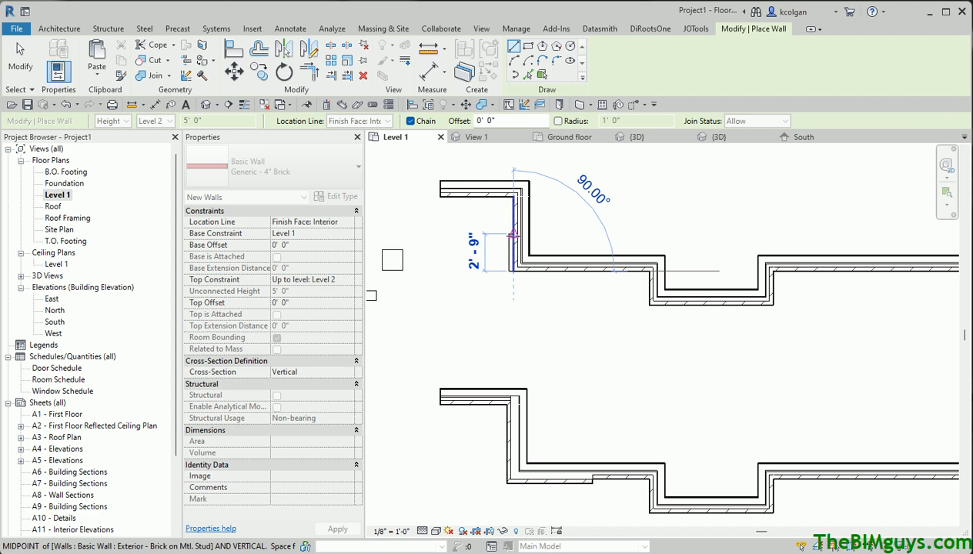
scroll(511, 235, "up", 3)
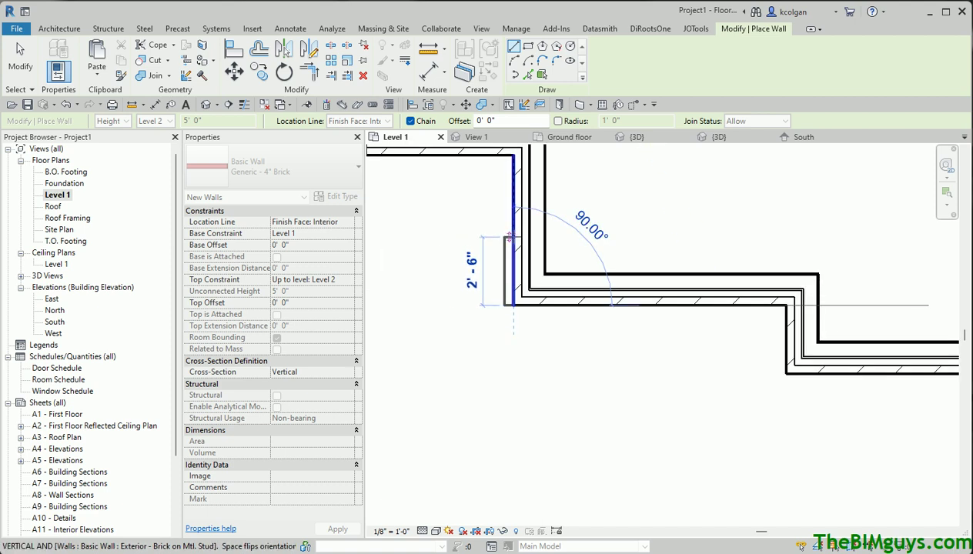
scroll(513, 230, "up", 3)
left_click(505, 229)
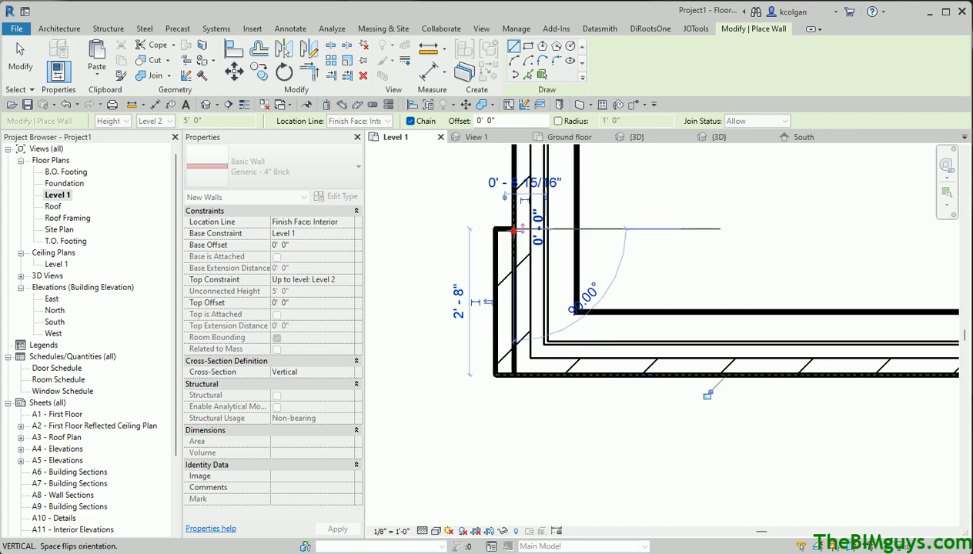
key("Escape")
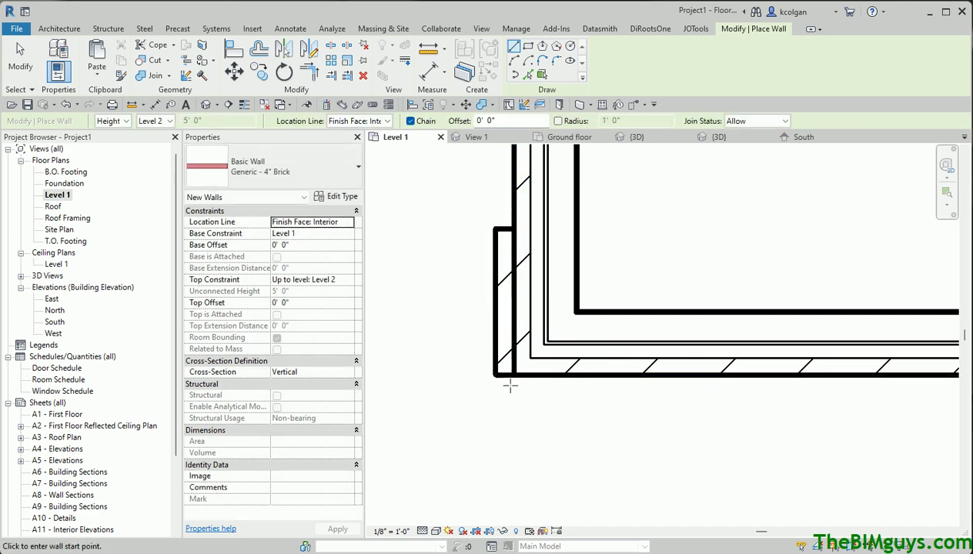
- Draw a second Generic - 4" Brick wall about 2' - 8" long from the same corner along the long wall's exterior face
left_click(513, 375)
key("space")
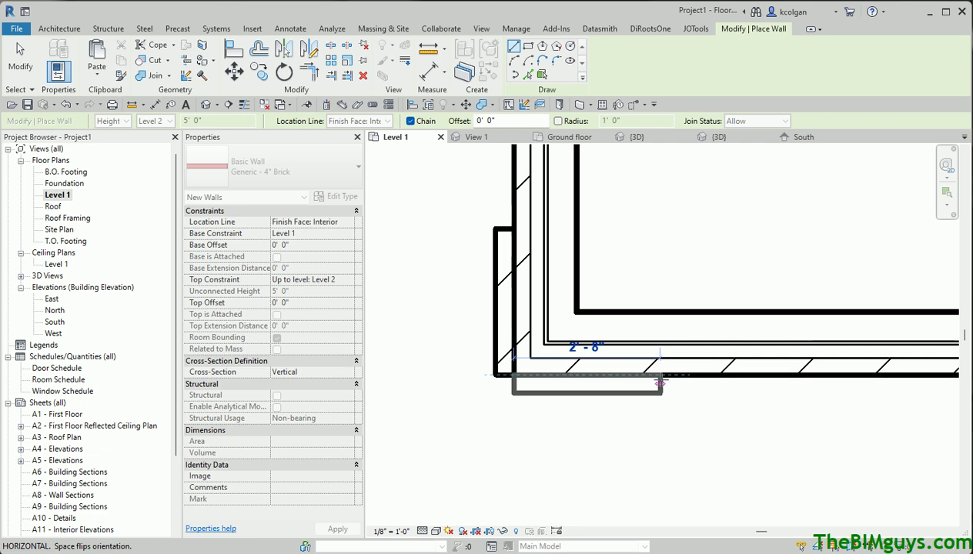
left_click(665, 383)
key("Escape")
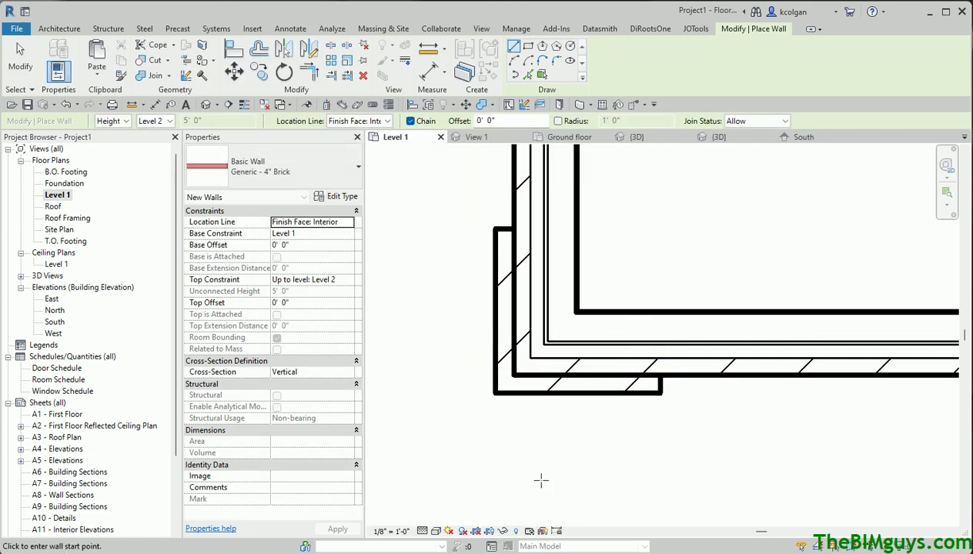
- Examine the added brick corner walls in the 3D view alongside the stacked-wall corner
scroll(536, 477, "down", 3)
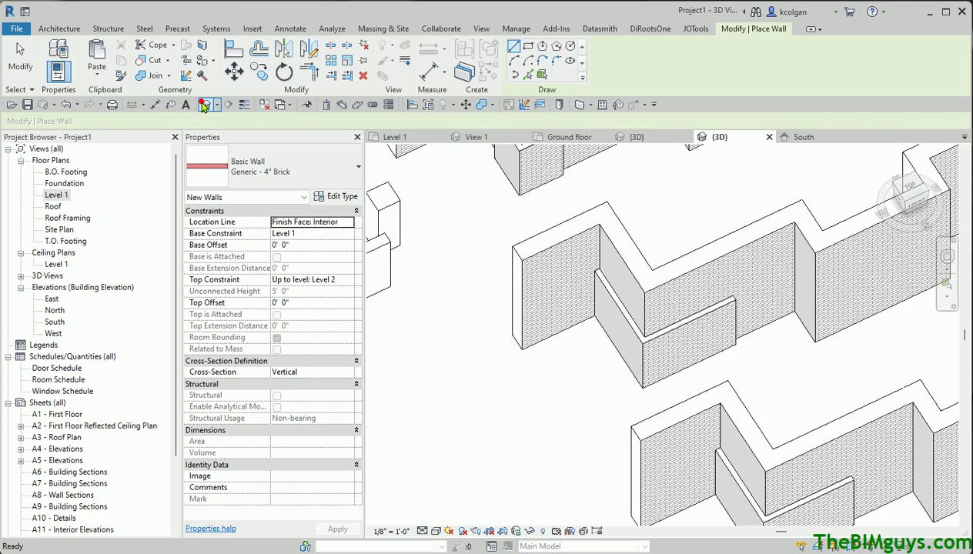
left_click(206, 105)
mouse_move(543, 369)
middle_mouse_down()
mouse_move(534, 358)
mouse_move(544, 415)
middle_mouse_up()
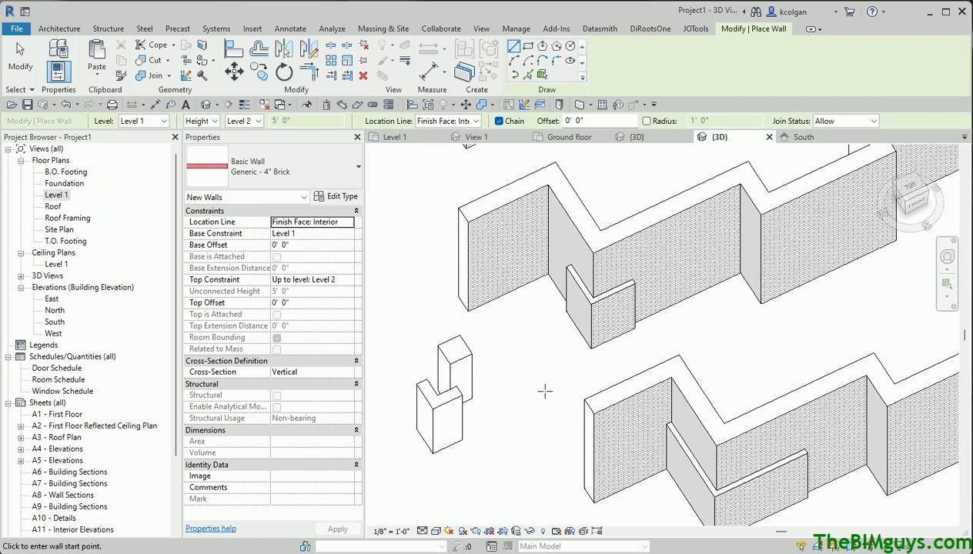
key("Escape")
key("Escape")
scroll(590, 296, "down", 2)
scroll(593, 297, "up", 3)
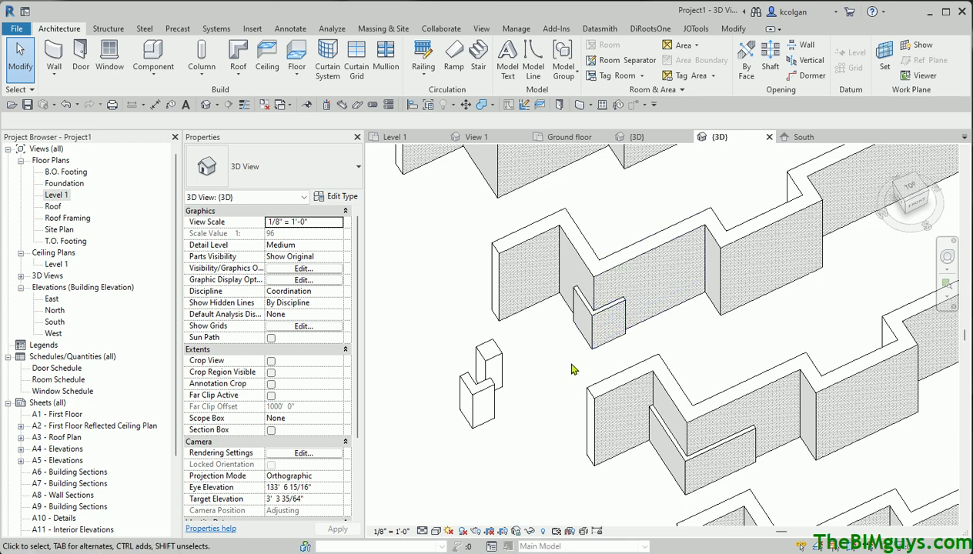
- In the Level 1 plan, join the two added brick corner walls to the Exterior - Brick on Mtl. Stud walls behind them
double_click(64, 195)
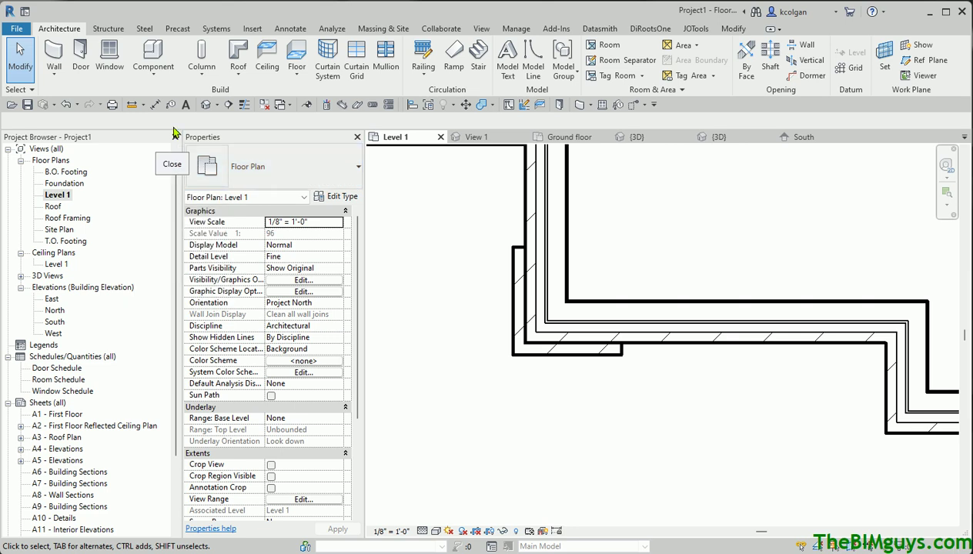
left_click(733, 29)
left_click(148, 77)
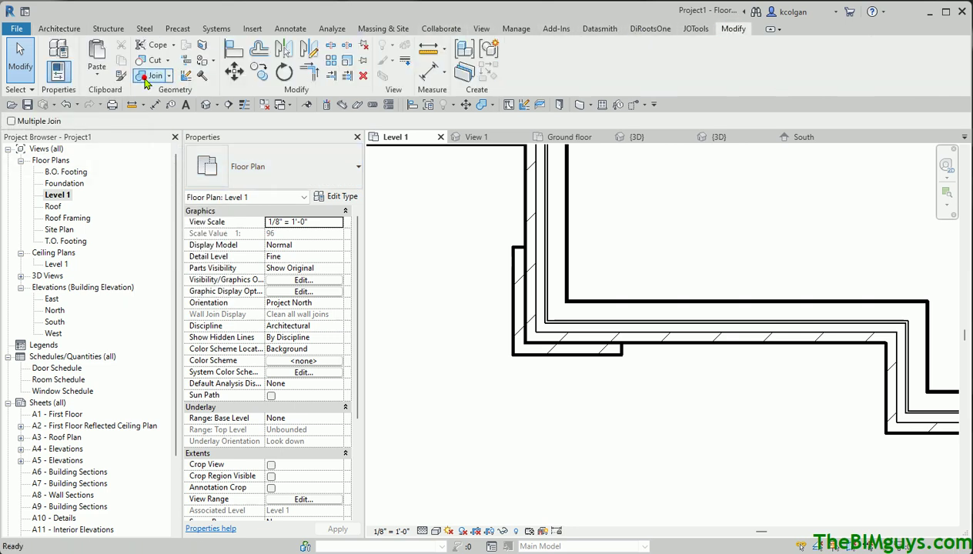
left_click(513, 286)
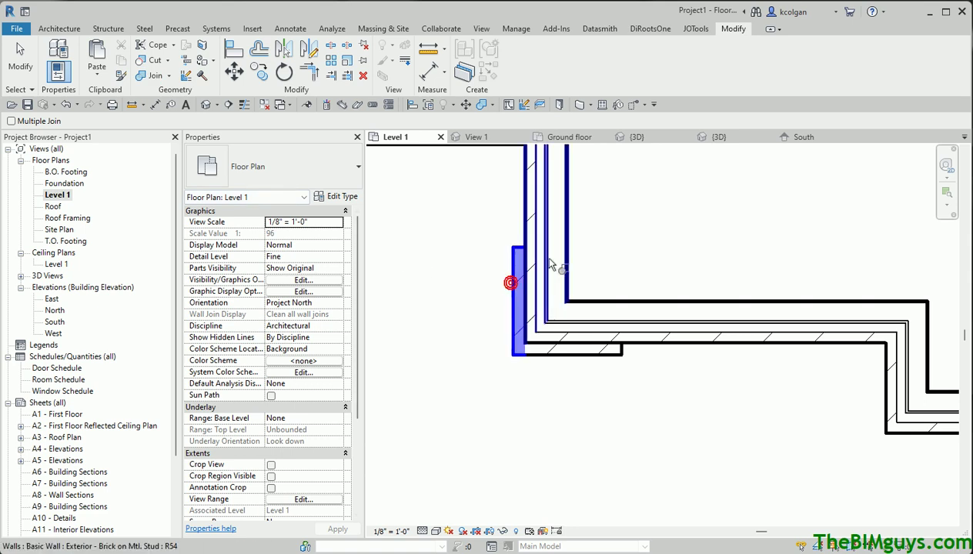
left_click(566, 348)
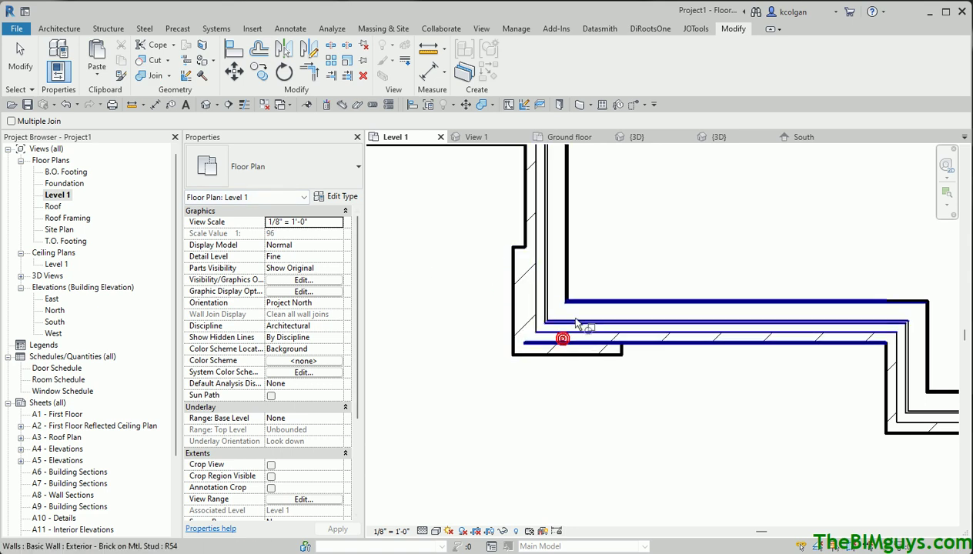
left_click(579, 320)
left_click(582, 349)
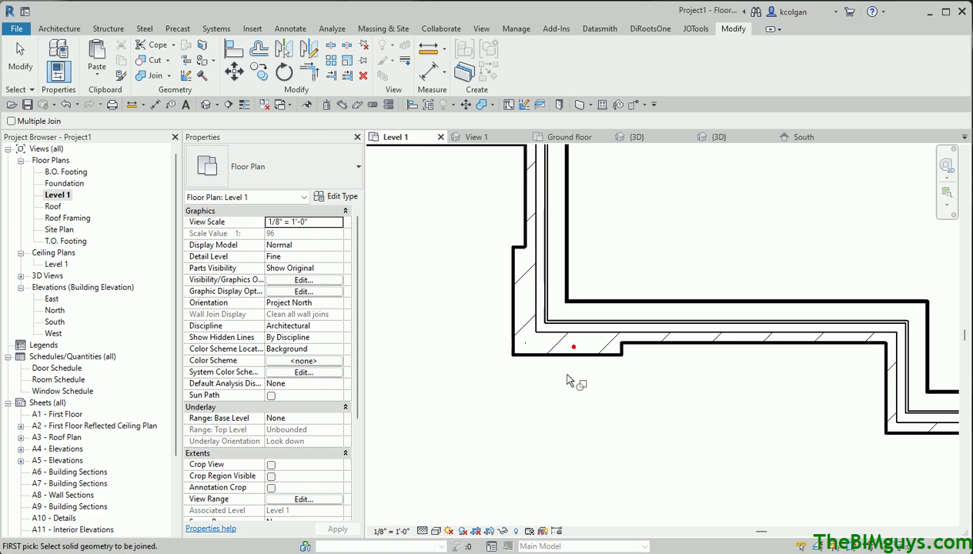
scroll(460, 354, "down", 4)
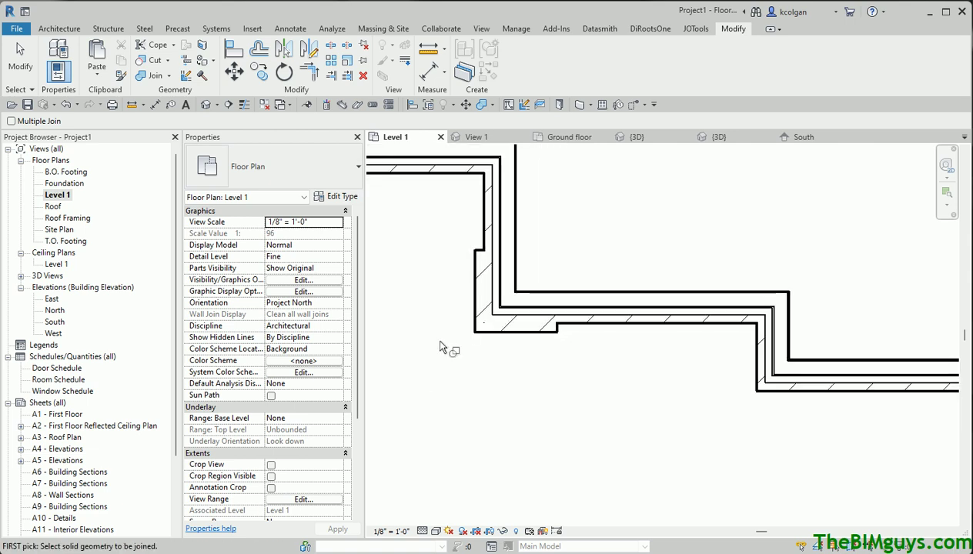
scroll(449, 365, "down", 1)
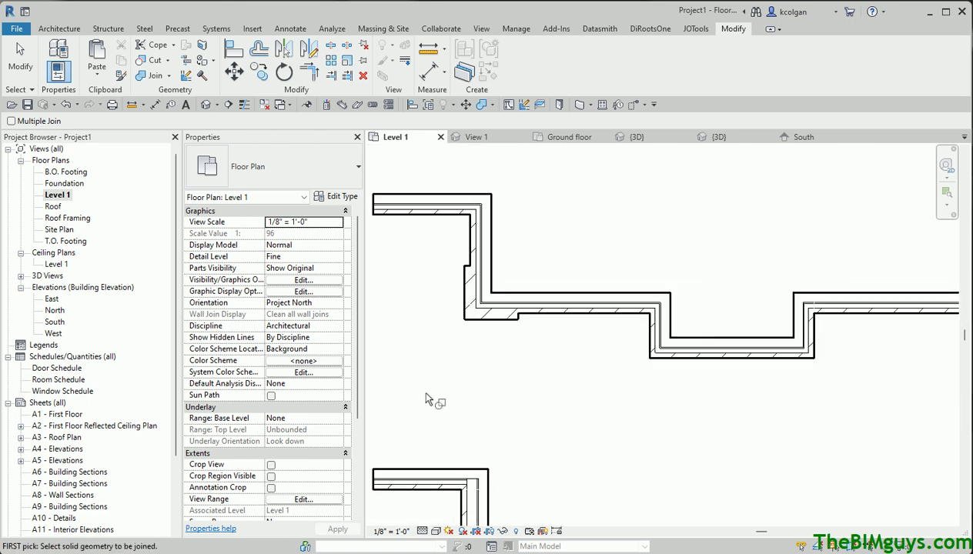
key("Escape")
- Move the projecting bay's front wall outward to about 4' - 6" from the main wall run
left_click(736, 356)
left_click_drag(771, 354, 773, 402)
scroll(695, 436, "up", 4)
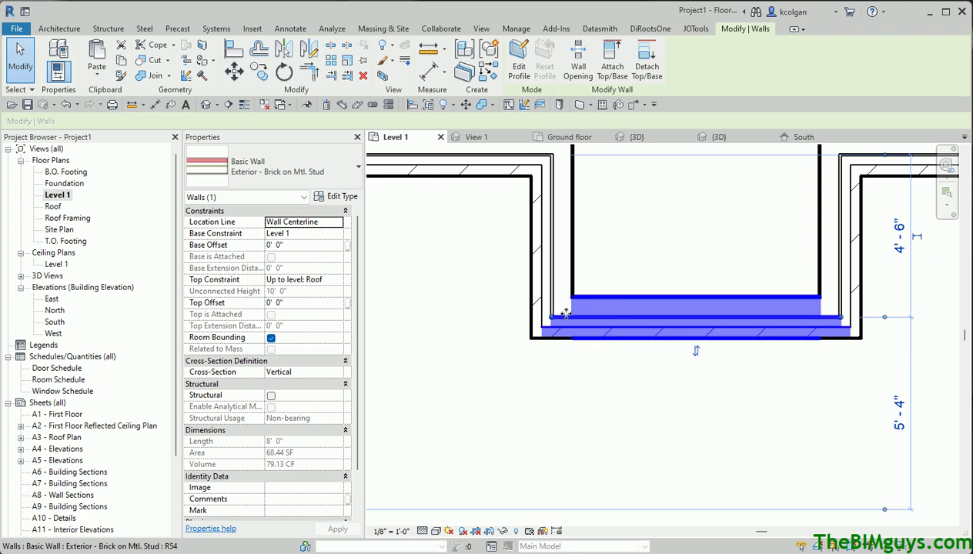
- Draw two Generic - 4" Brick walls around the projecting bay's outer corner, about 2' - 10" along its side wall and 3' - 2" along its front
scroll(551, 317, "up", 5)
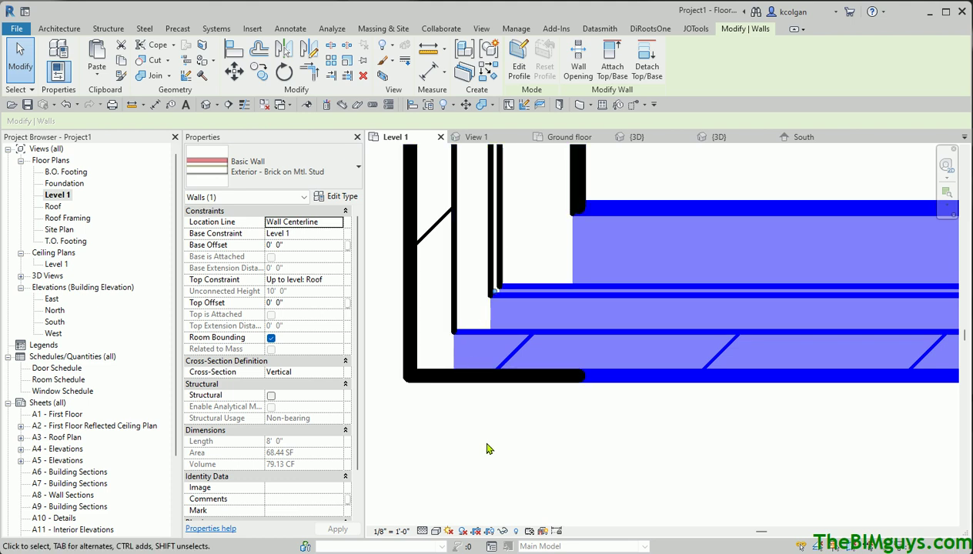
left_click(593, 443)
scroll(604, 454, "down", 3)
middle_click_drag(603, 454, 628, 401)
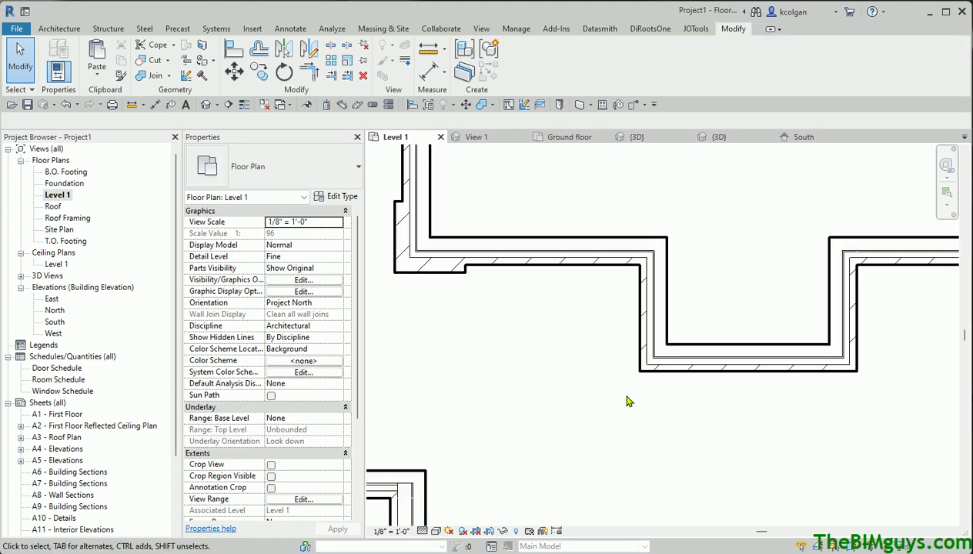
left_click(397, 233)
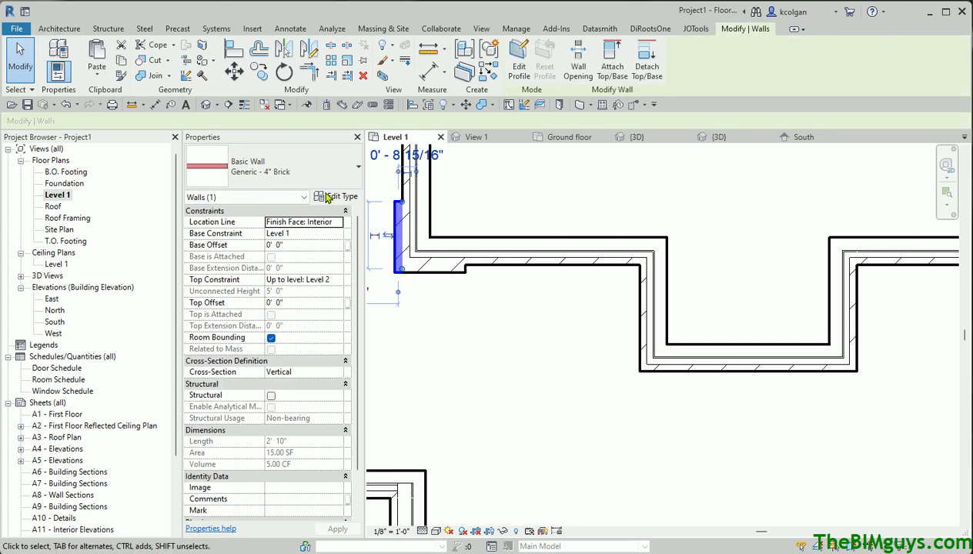
left_click(489, 71)
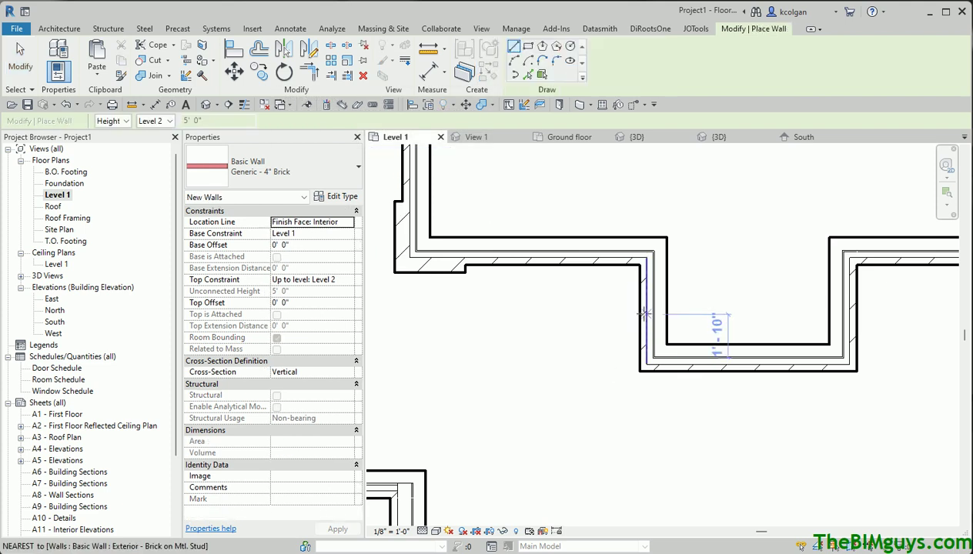
left_click(653, 311)
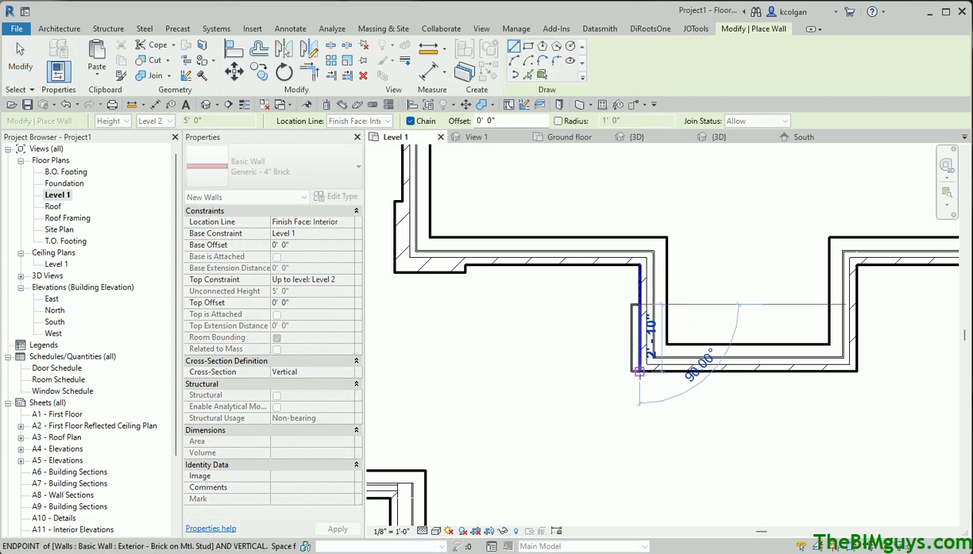
left_click(639, 371)
left_click(710, 375)
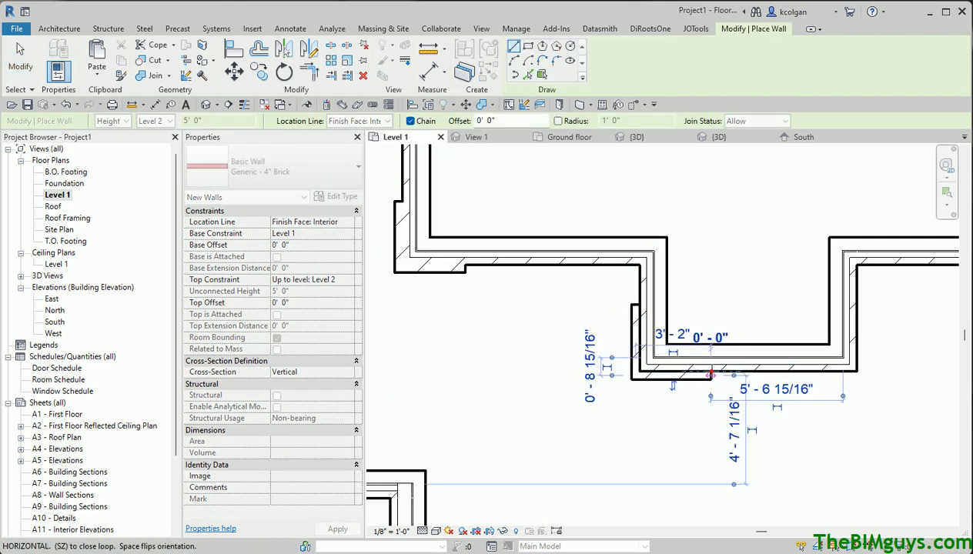
key("Escape")
key("Escape")
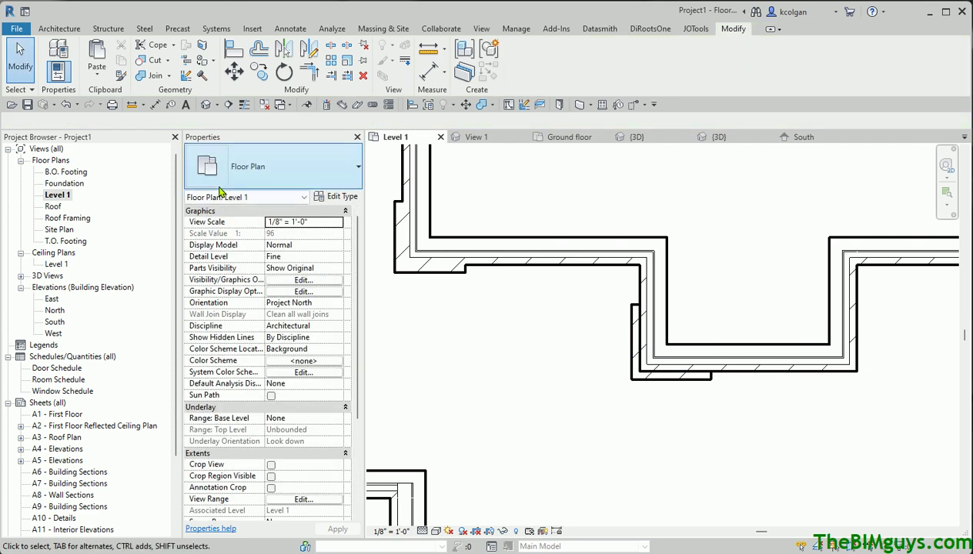
- Join the bay's two added brick corner walls to the Exterior - Brick on Mtl. Stud walls directly behind them
left_click(153, 76)
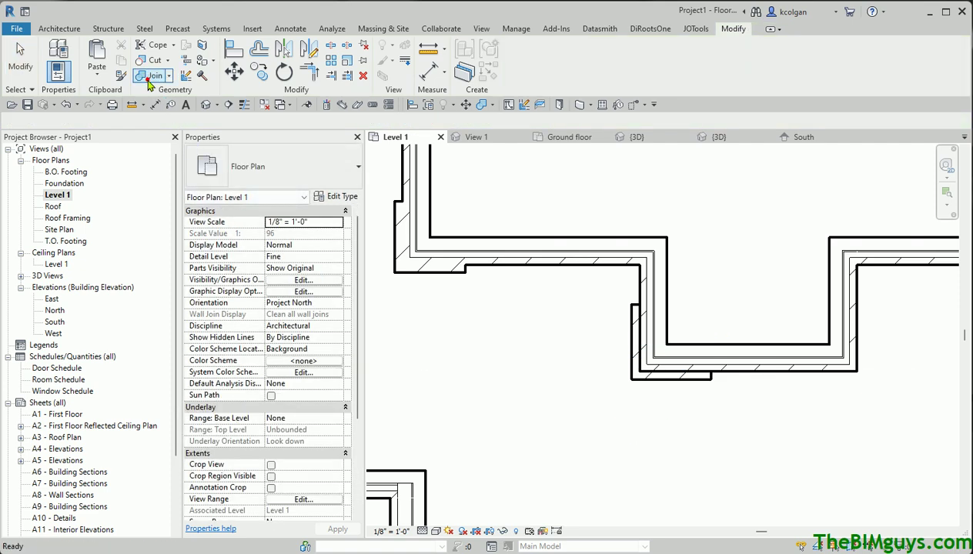
left_click(636, 340)
left_click(649, 304)
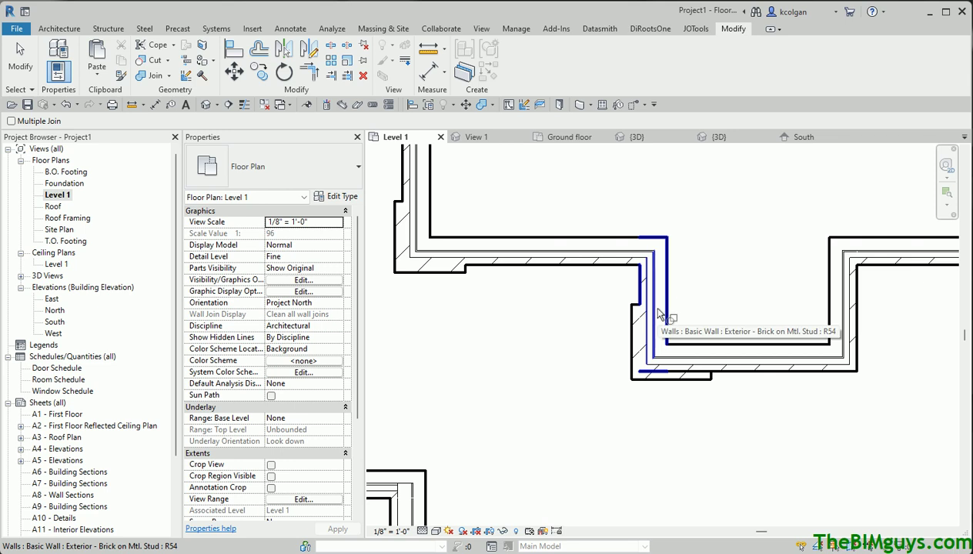
left_click(692, 373)
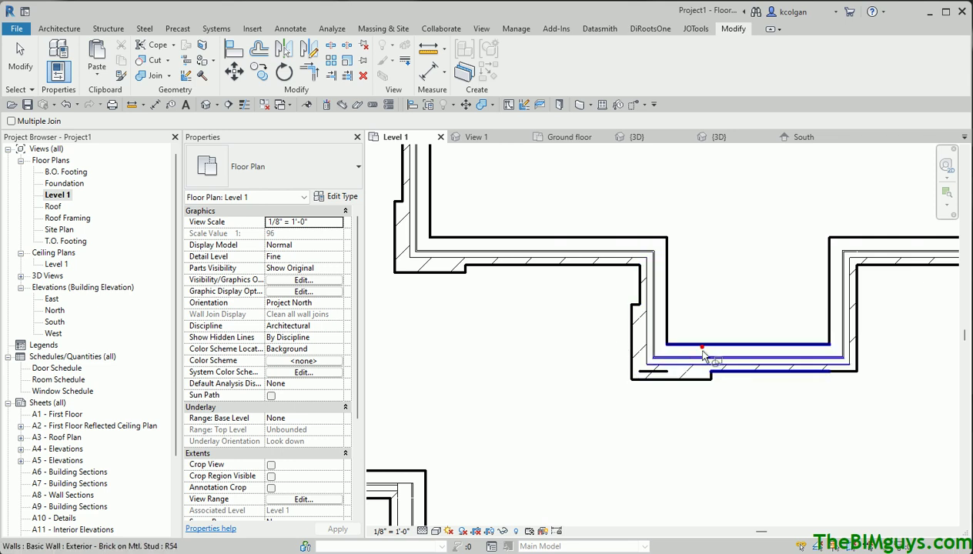
left_click(702, 359)
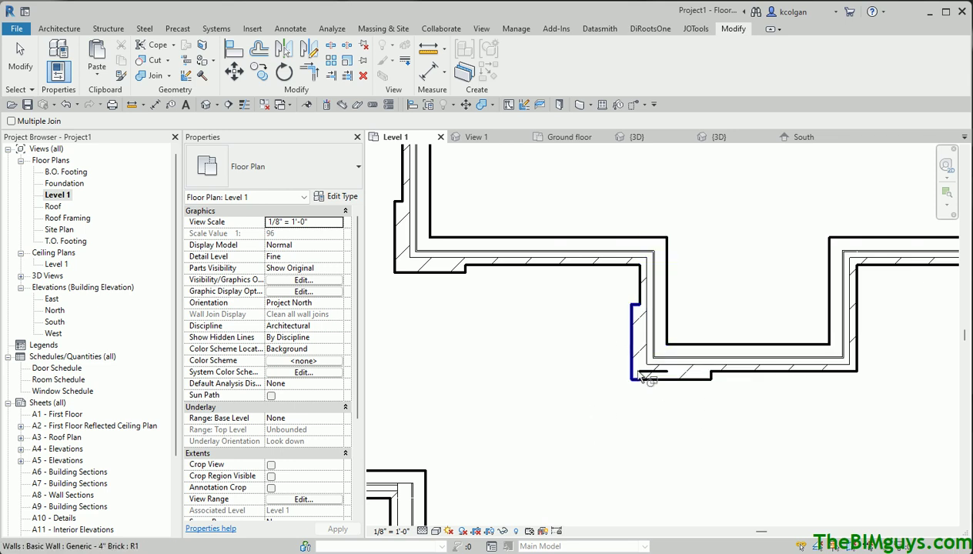
scroll(642, 411, "up", 2)
middle_click_drag(660, 422, 587, 458)
key("Escape")
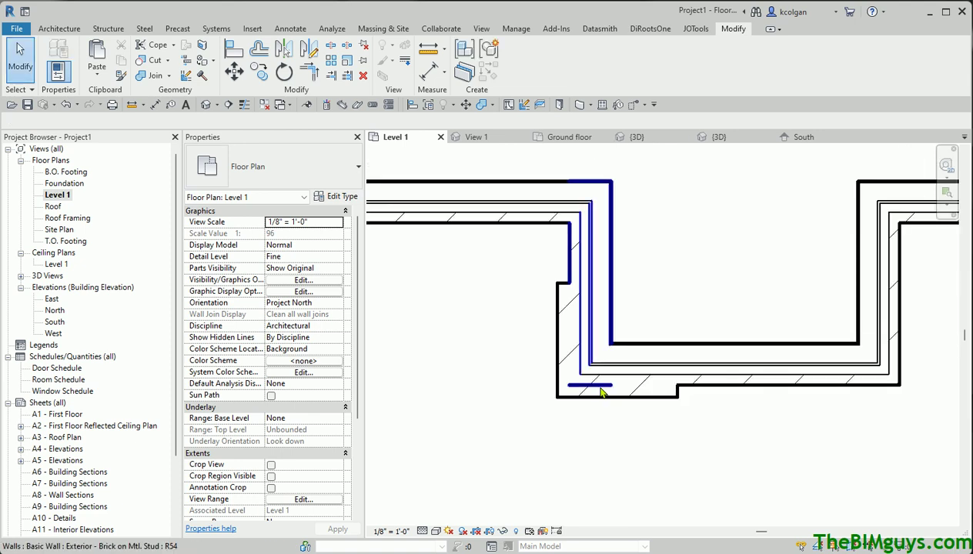
- Join the brick corner wall along the bay's front to the bay's adjoining side wall, clearing the stray line inside the corner
left_click(583, 275)
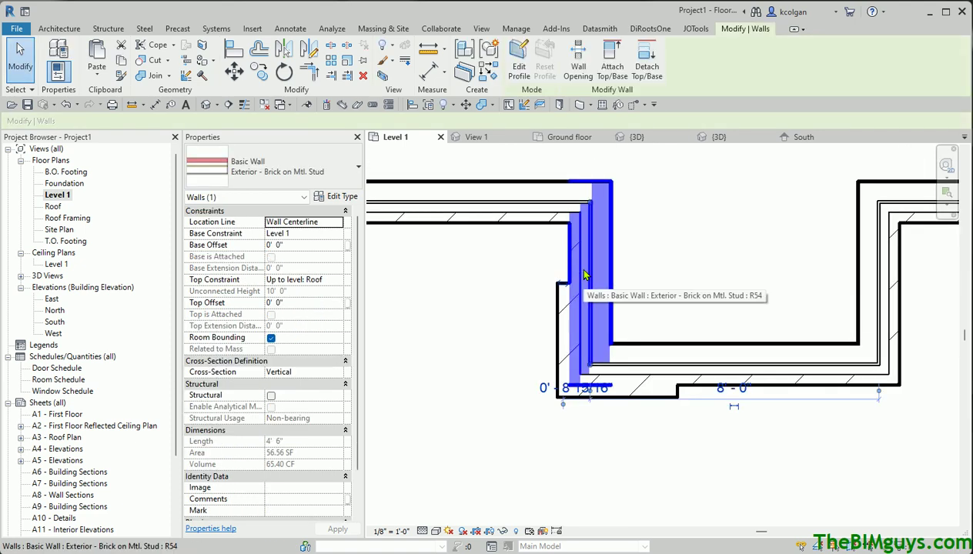
key("Escape")
left_click(753, 371)
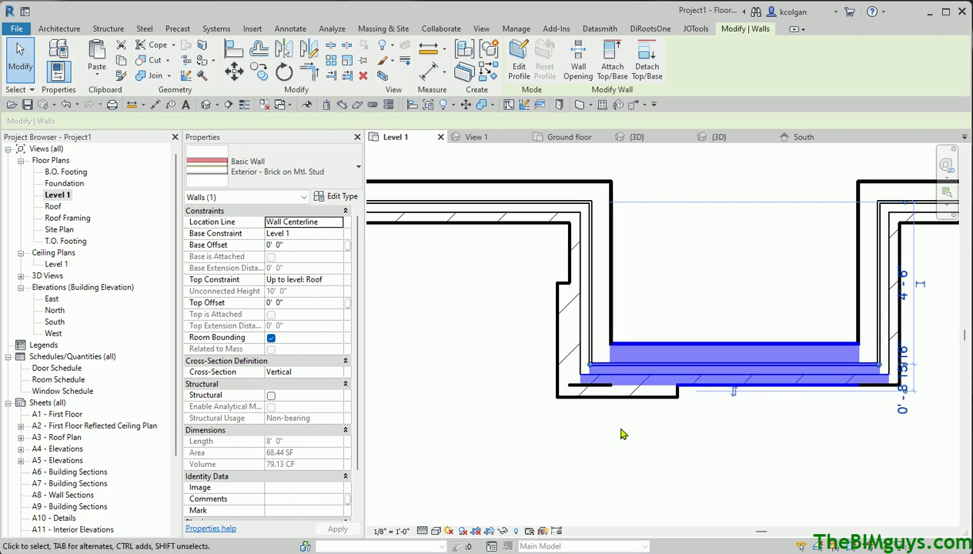
left_click(485, 381)
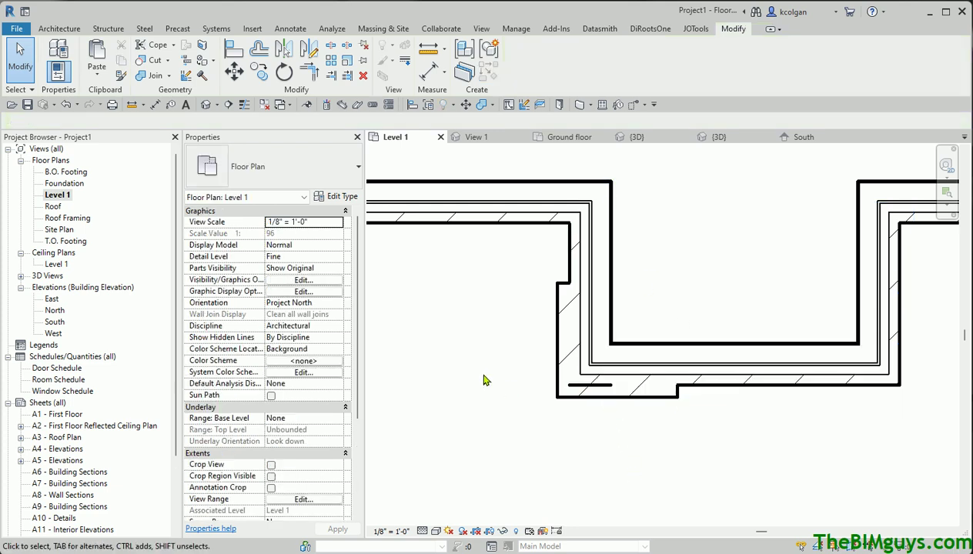
left_click(146, 75)
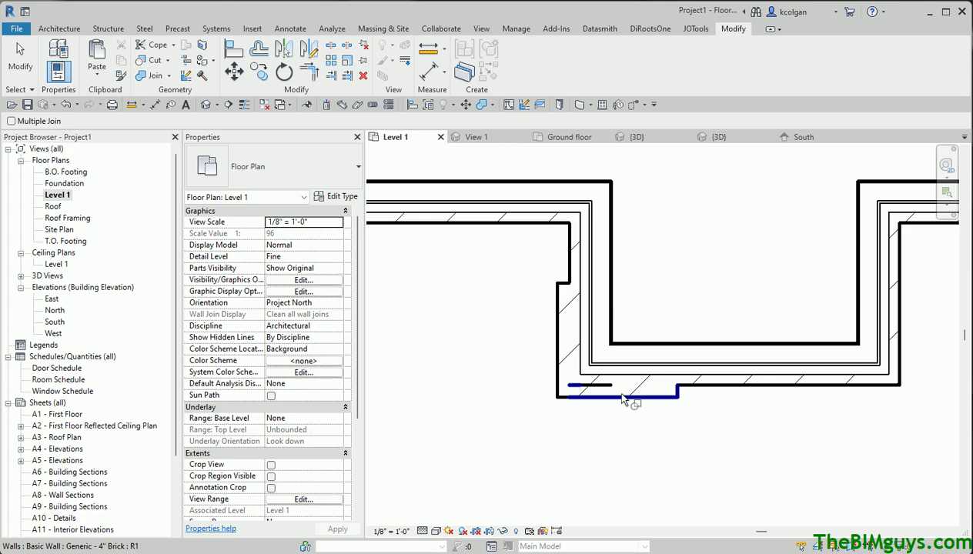
left_click(621, 390)
left_click(581, 256)
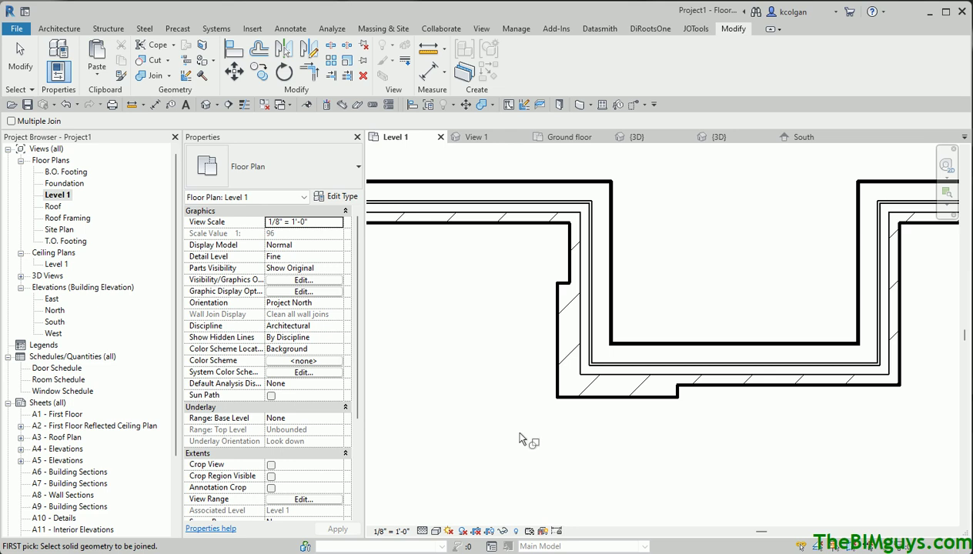
left_click(622, 360)
key("Escape")
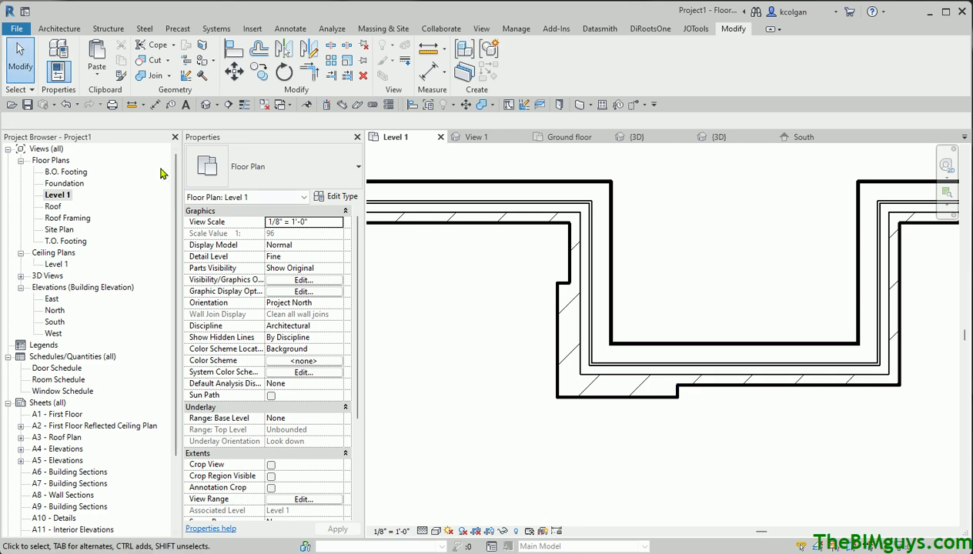
- Try the alternative Butt, Miter and Square off wall join configurations at the bay's thickened brick corner
left_click(185, 76)
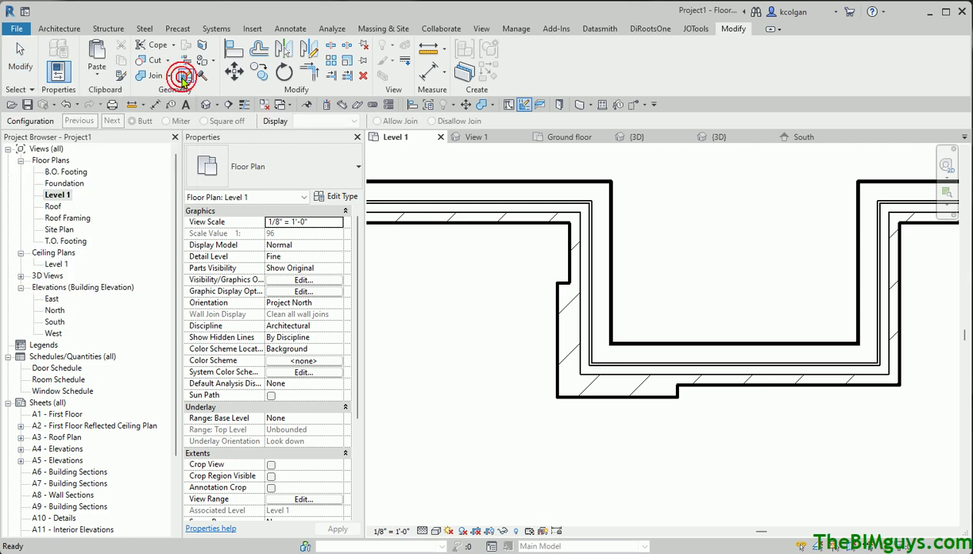
left_click(586, 377)
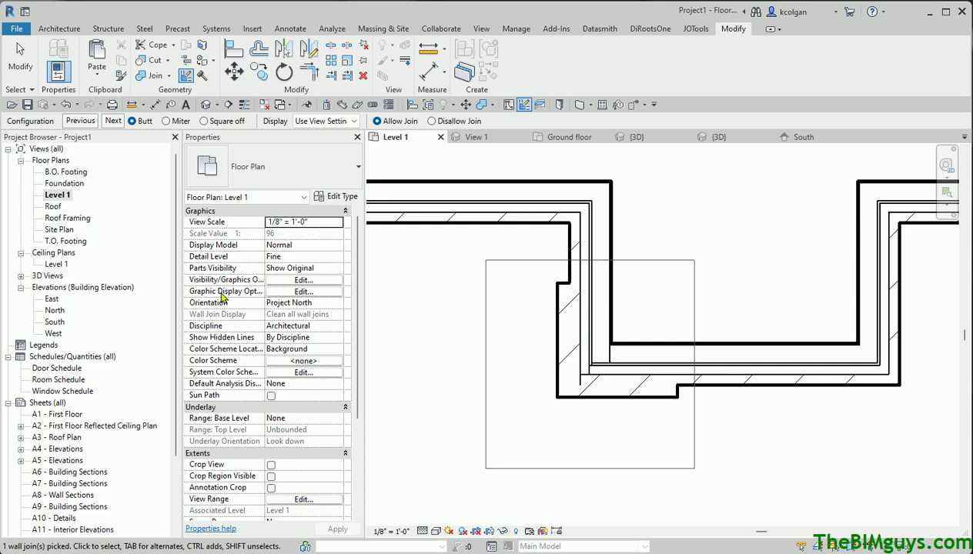
left_click(109, 125)
left_click(108, 125)
left_click(166, 121)
left_click(204, 122)
left_click(130, 121)
left_click(111, 127)
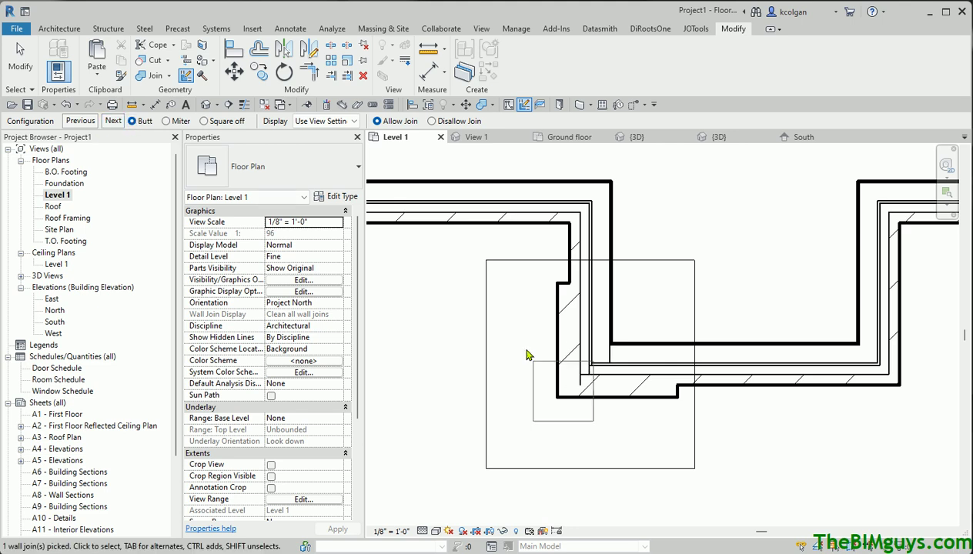
key("Escape")
key("Escape")
- Compare the thickened brick corners on the separate-wall run with the other wall runs in the Level 1 plan
scroll(767, 460, "down", 2)
middle_click_drag(767, 464, 731, 435)
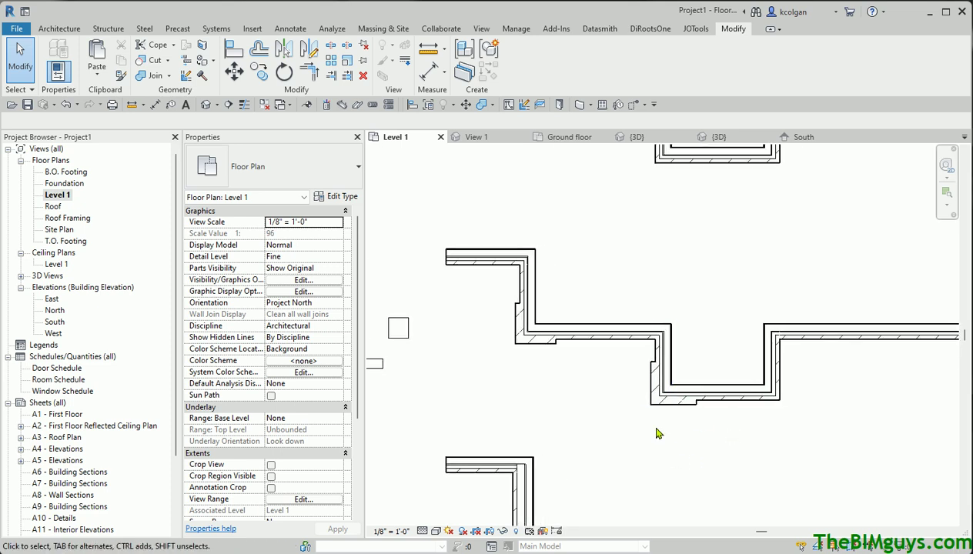
scroll(656, 431, "down", 2)
middle_click_drag(656, 431, 652, 465)
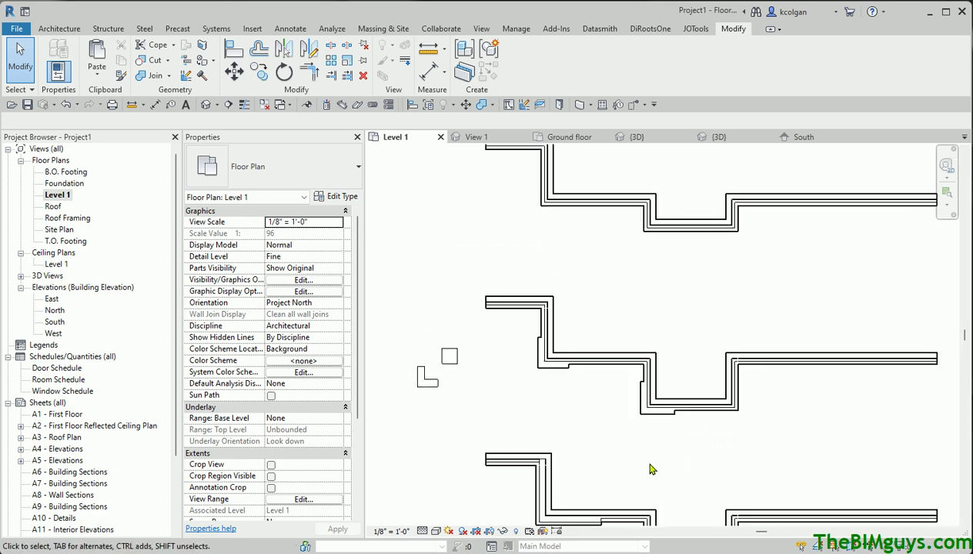
scroll(651, 458, "up", 5)
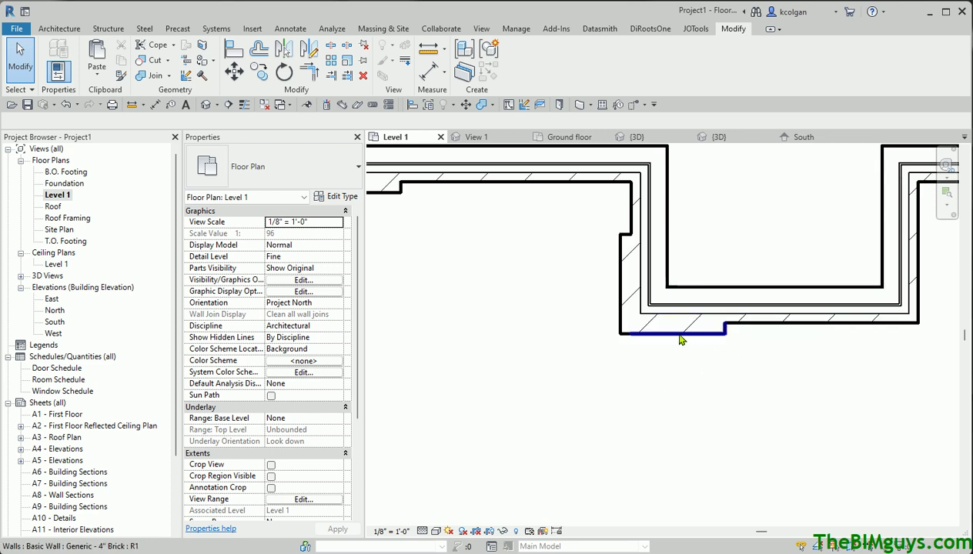
scroll(497, 290, "down", 1)
middle_click_drag(500, 293, 608, 437)
scroll(651, 377, "down", 1)
middle_click_drag(651, 378, 552, 193)
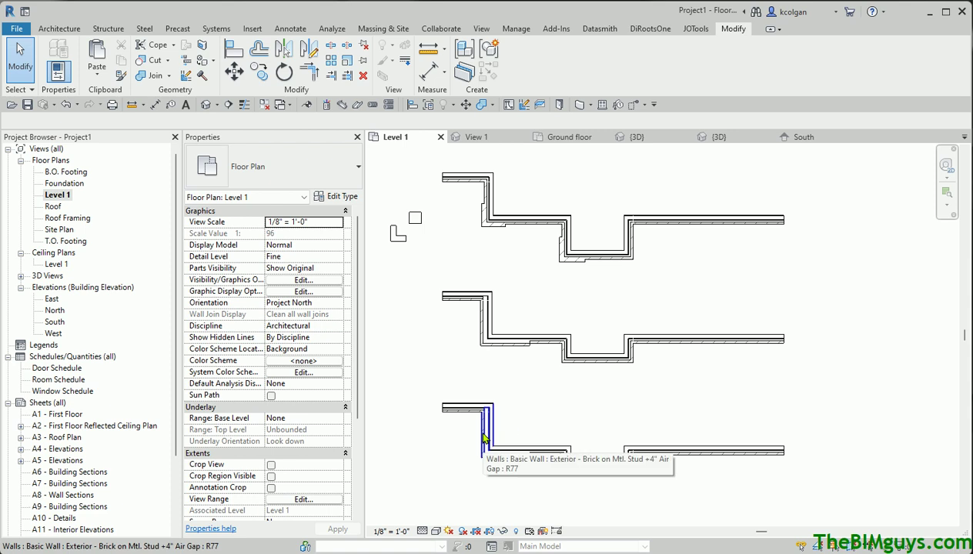
middle_click_drag(497, 376, 545, 536)
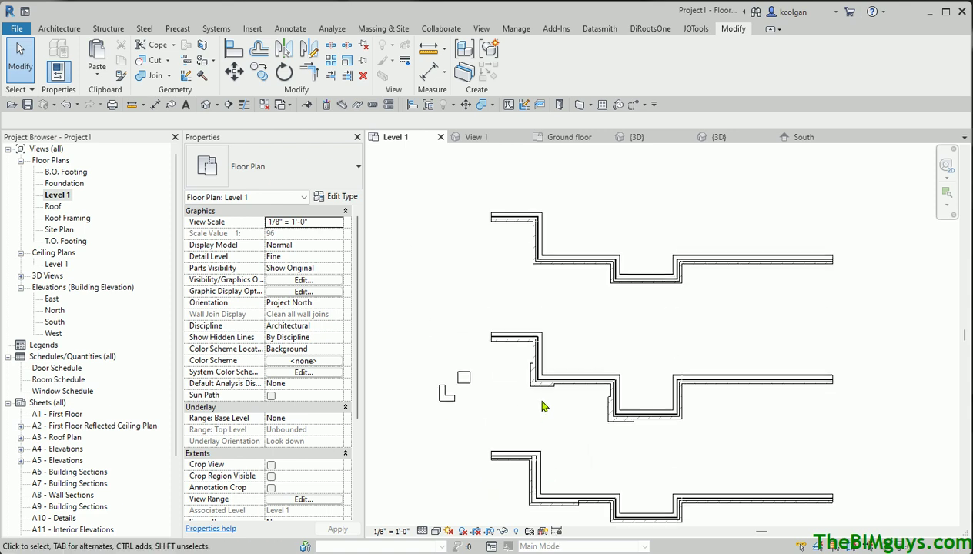
scroll(514, 388, "up", 3)
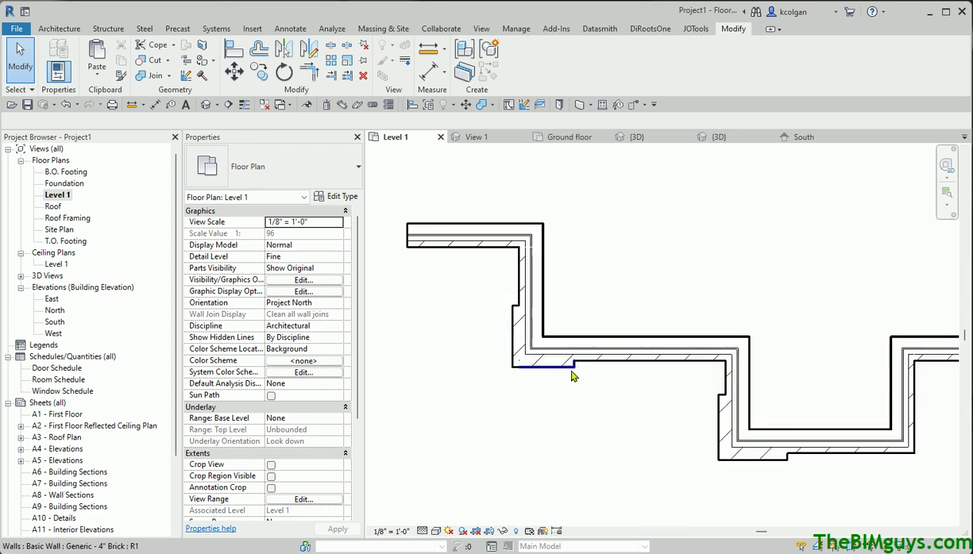
scroll(562, 375, "down", 4)
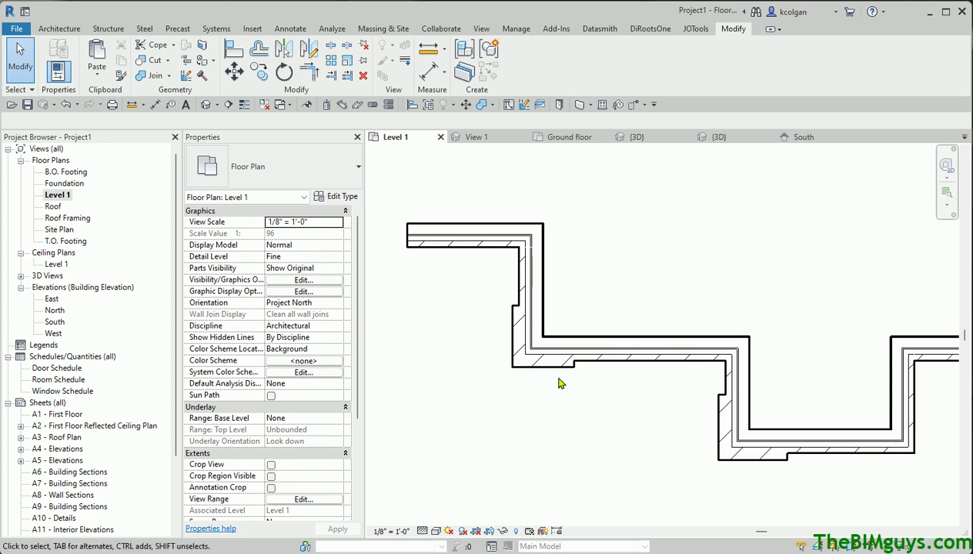
- Place an 18" x 18" Rectangular Column as an architectural column on the plain wall run's interior face, and display thin lines
middle_click_drag(510, 373, 541, 463)
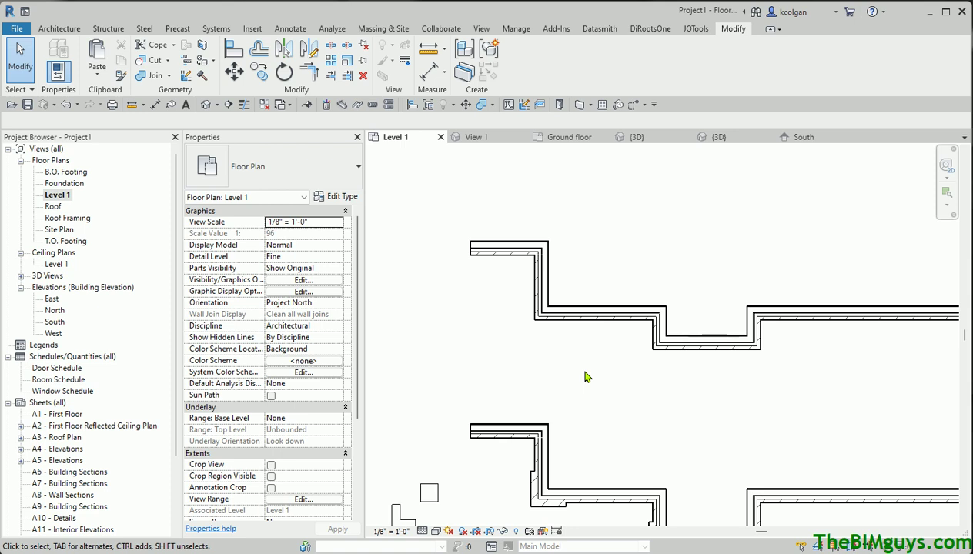
left_click(60, 28)
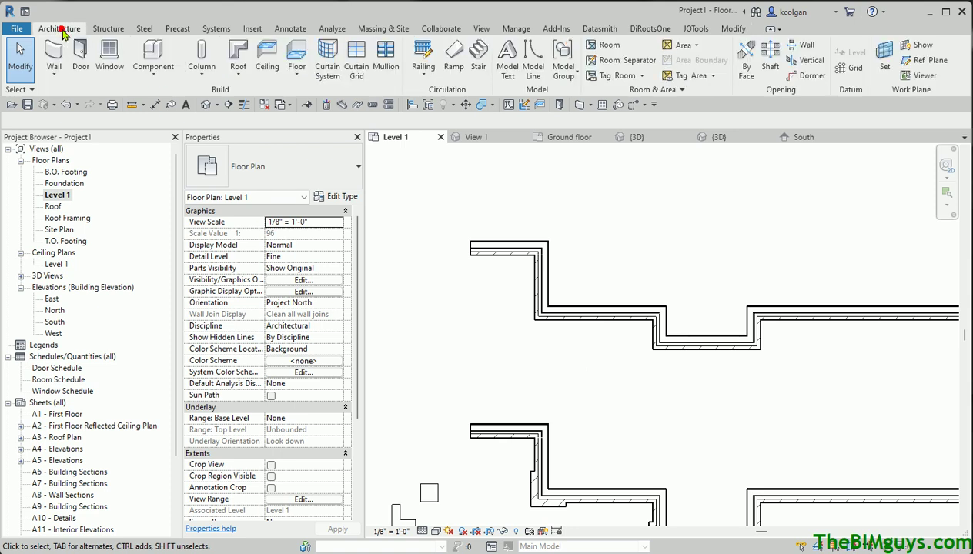
left_click(202, 73)
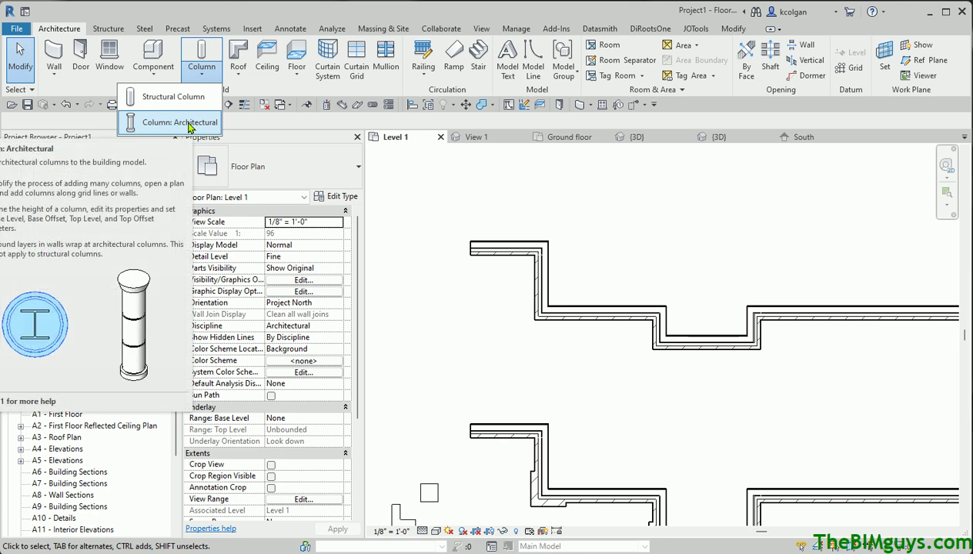
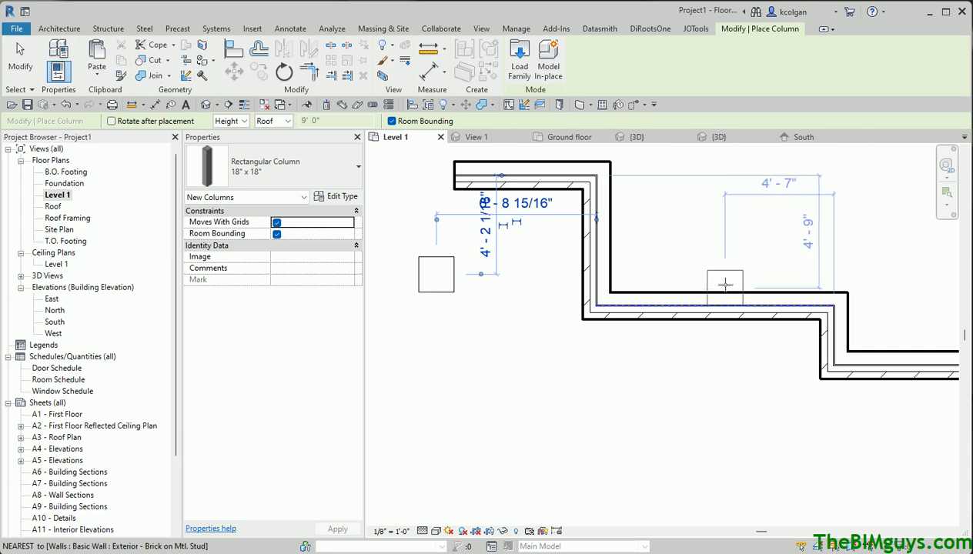
left_click(724, 283)
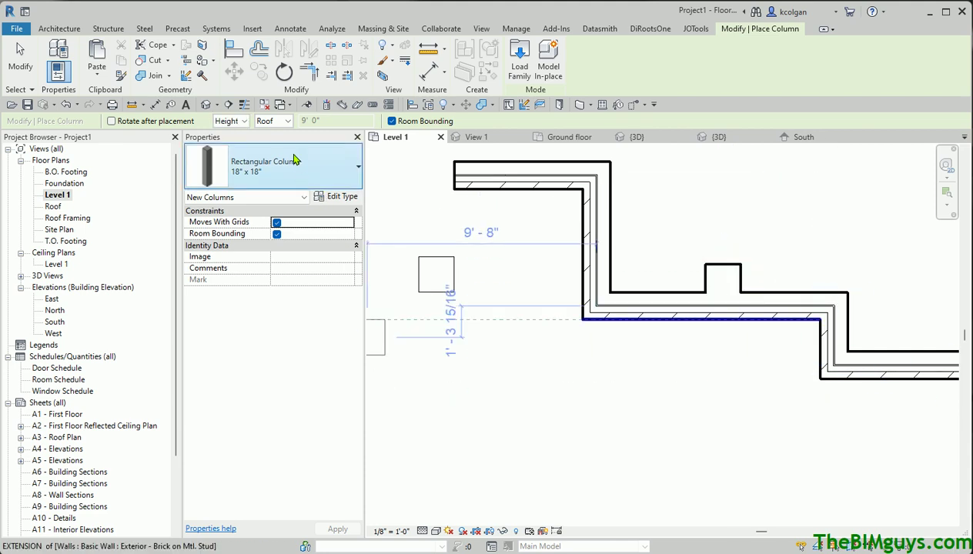
left_click(245, 105)
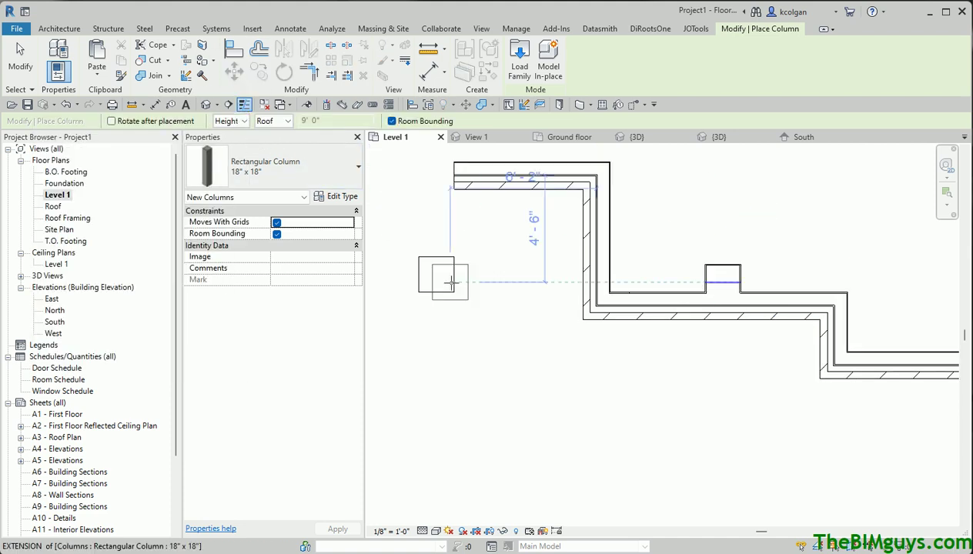
scroll(724, 307, "up", 4)
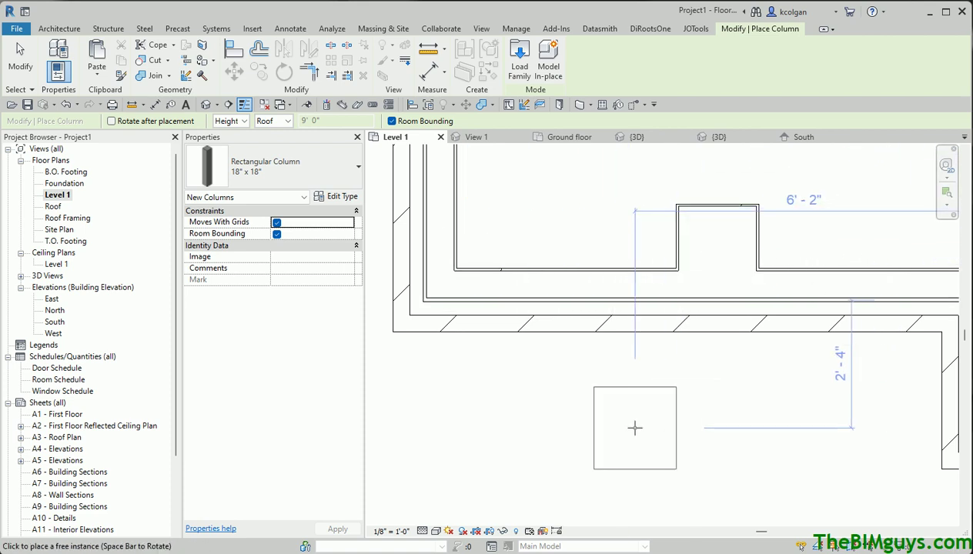
- Place three 18" x 18" Rectangular Columns along the plain wall run's exterior brick face, centred about 9", 1'-2" and 1'-4" from the wall centerline
left_click(621, 341)
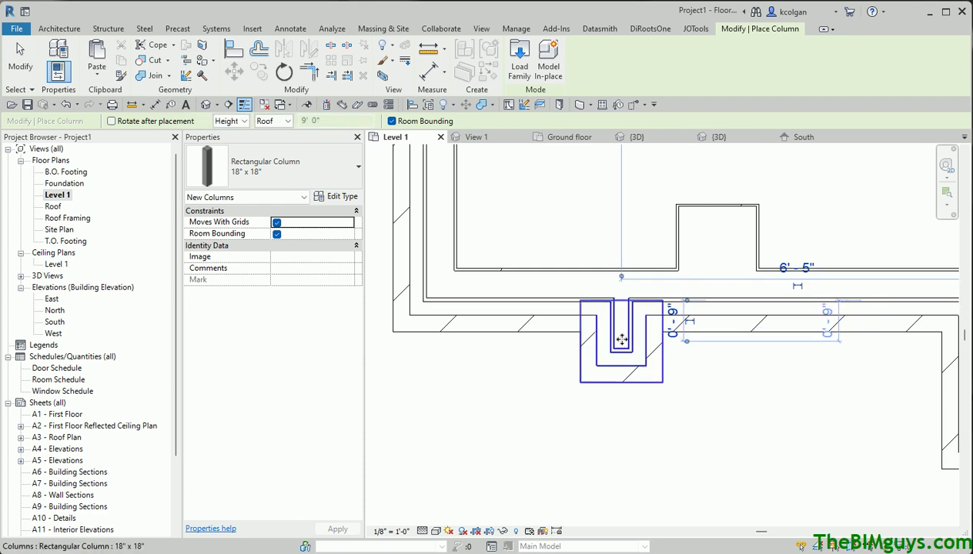
left_click(777, 365)
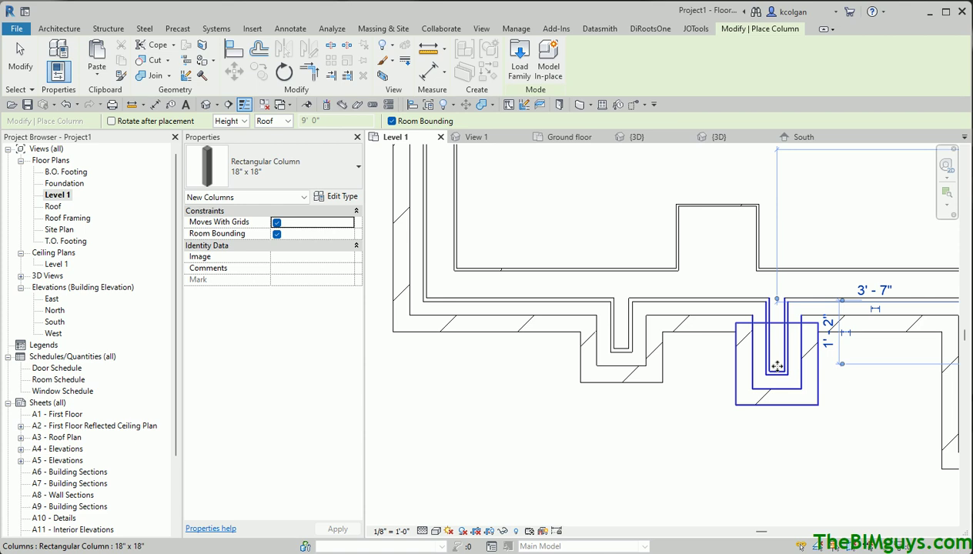
left_click(454, 372)
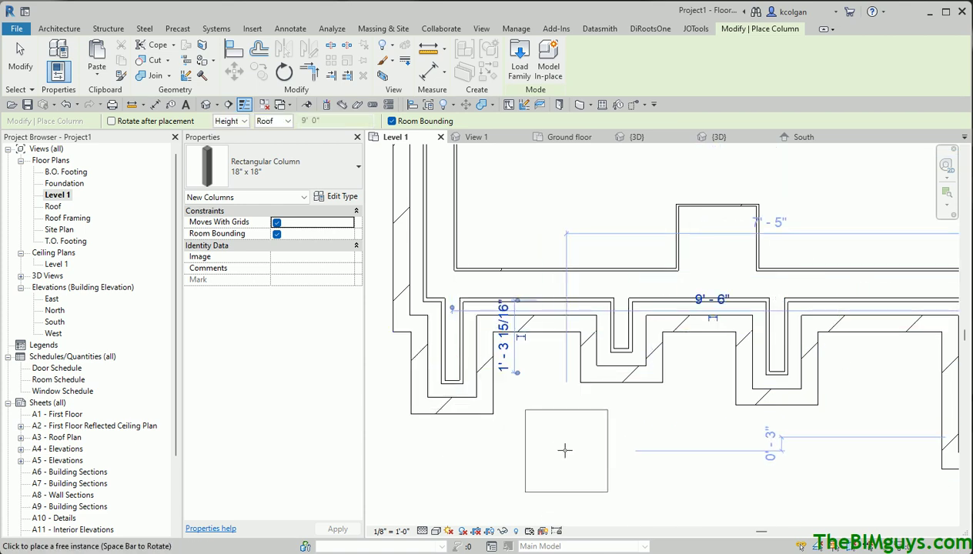
key("Escape")
key("Escape")
scroll(564, 454, "down", 2)
middle_click_drag(565, 454, 486, 326)
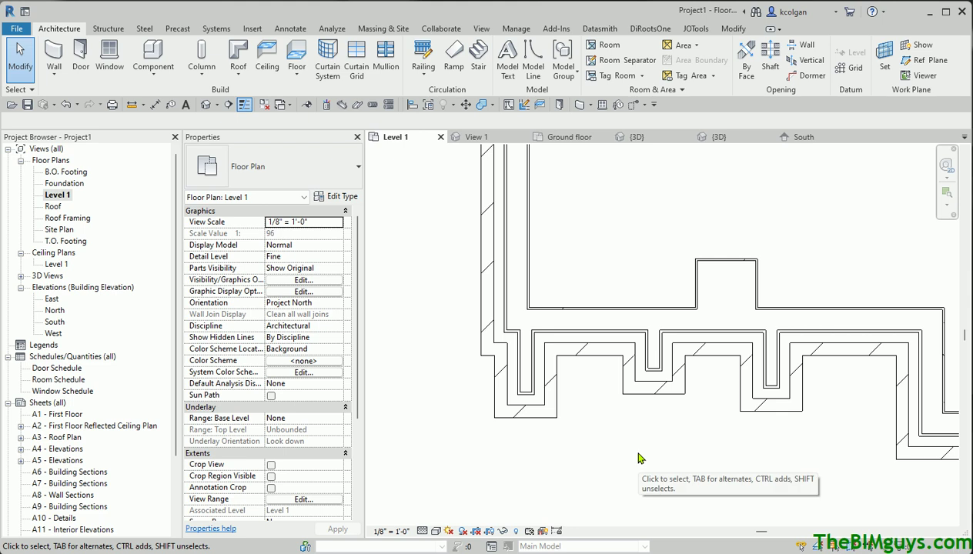
scroll(639, 459, "down", 1)
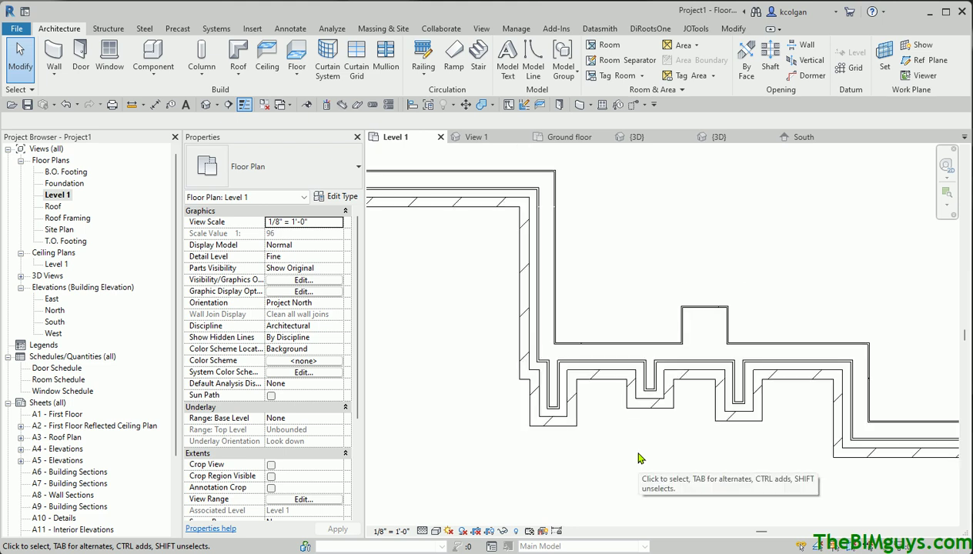
- Change the exterior column farthest from the brick corner to the Rectangular Column 18" x 24" type
left_click(750, 411)
left_click(330, 167)
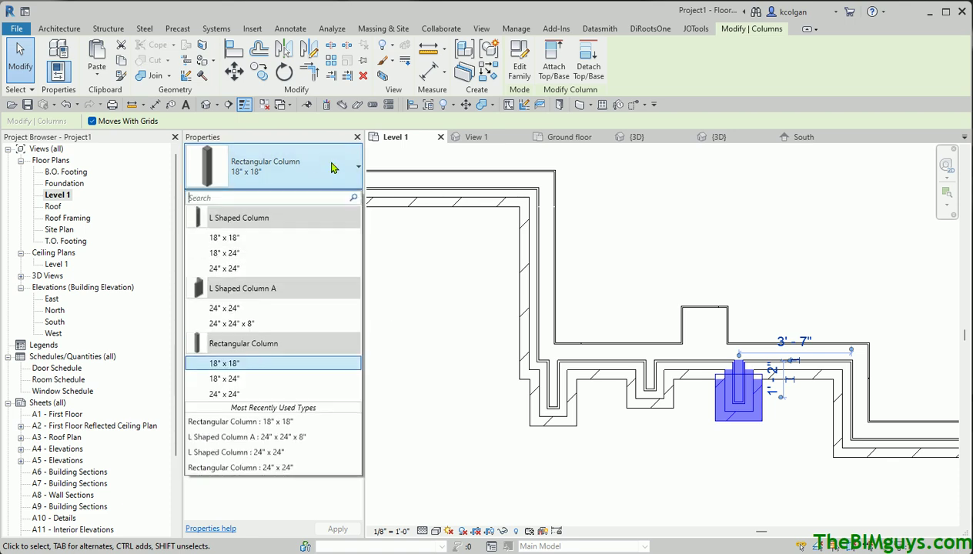
left_click(300, 382)
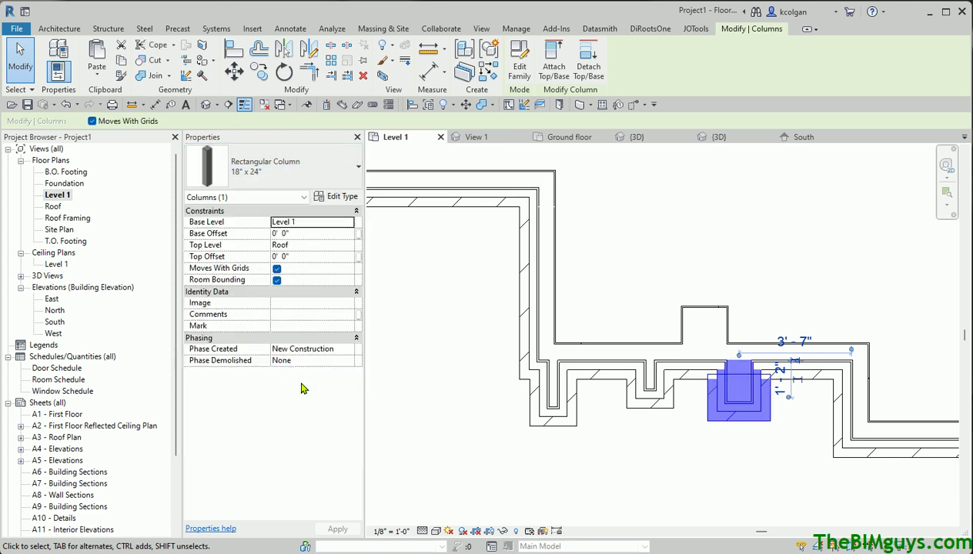
left_click(695, 463)
left_click(733, 424)
left_click(684, 449)
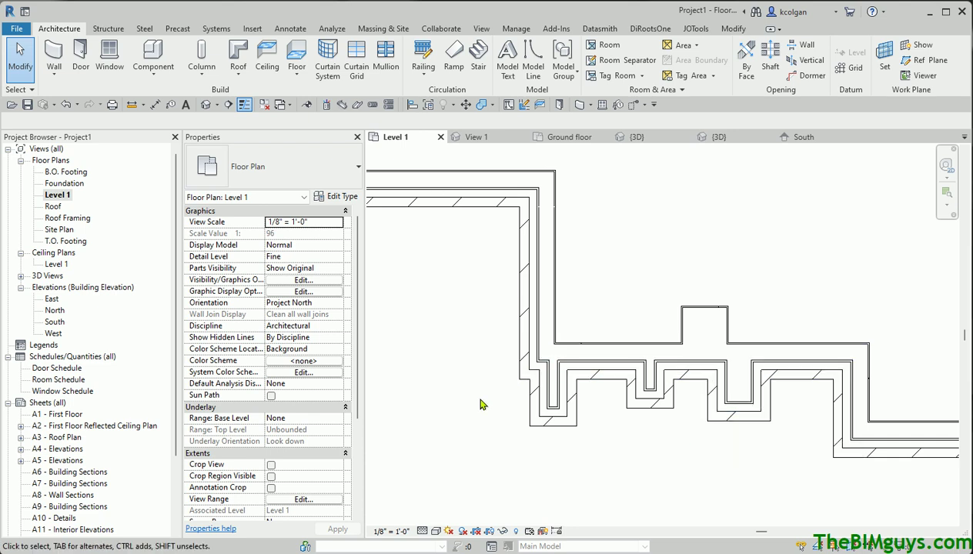
- Inspect the corner-side exterior column and the type properties of the adjoining Exterior - Brick on Mtl. Stud wall
left_click(560, 425)
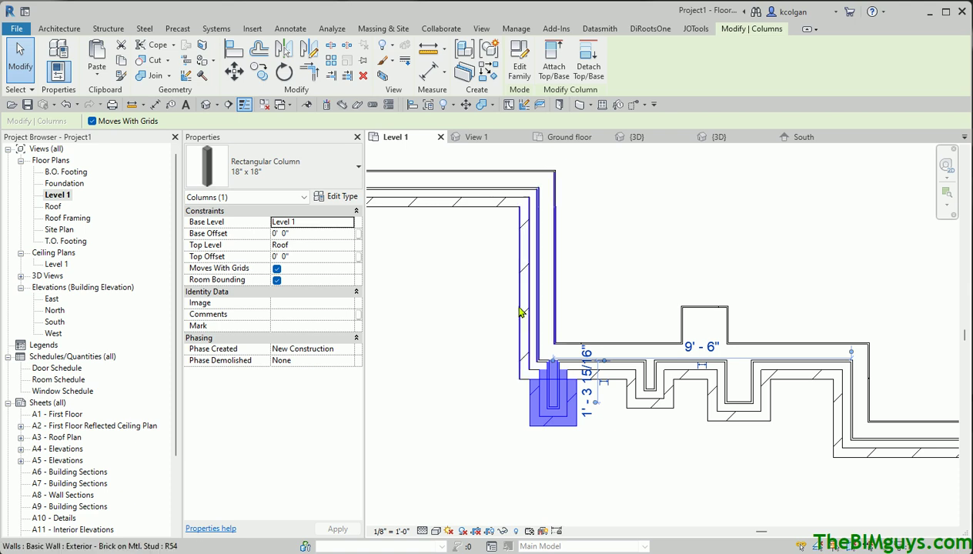
left_click(484, 308)
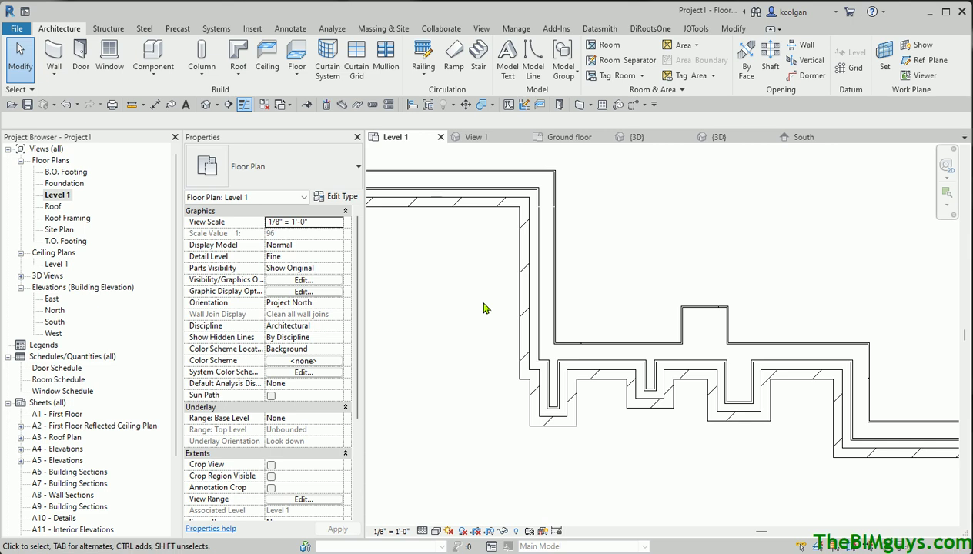
left_click(539, 281)
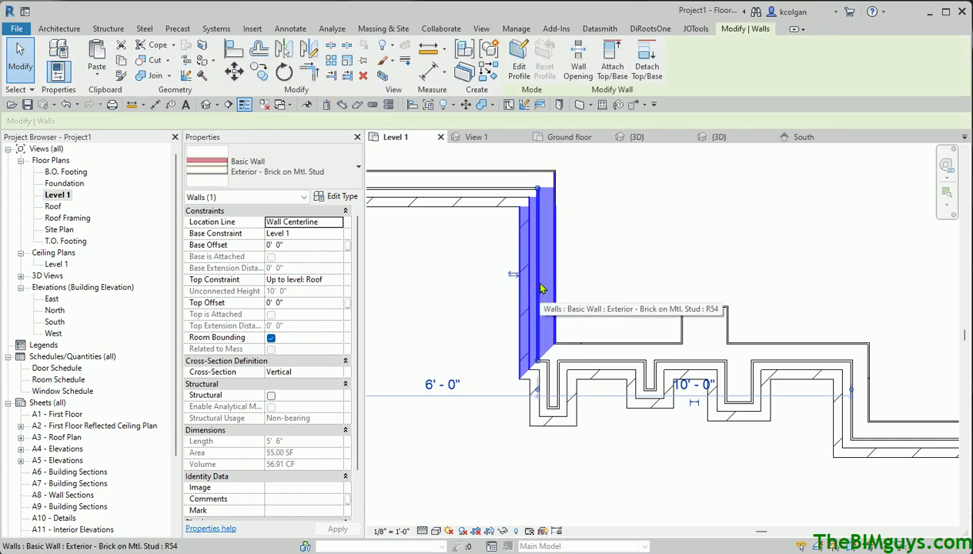
left_click(341, 198)
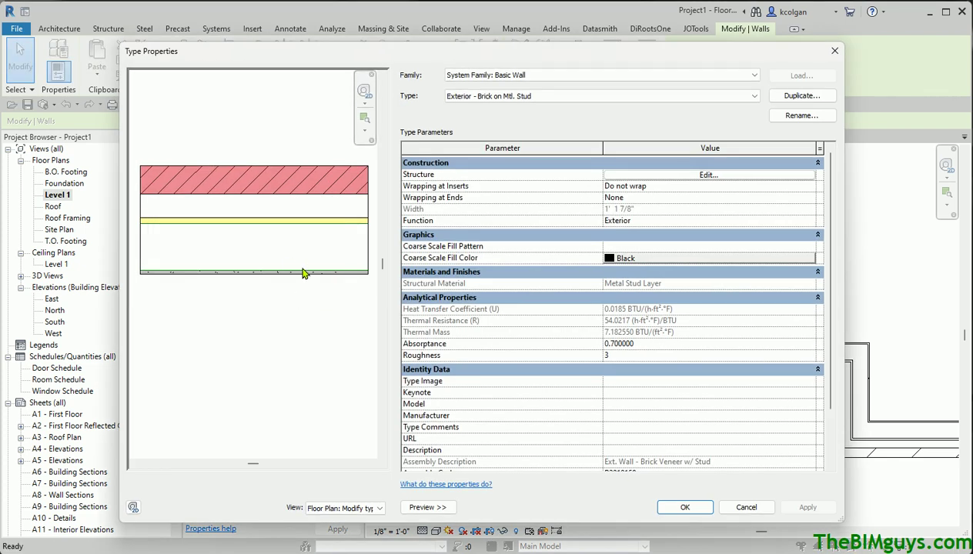
left_click(746, 508)
key("Escape")
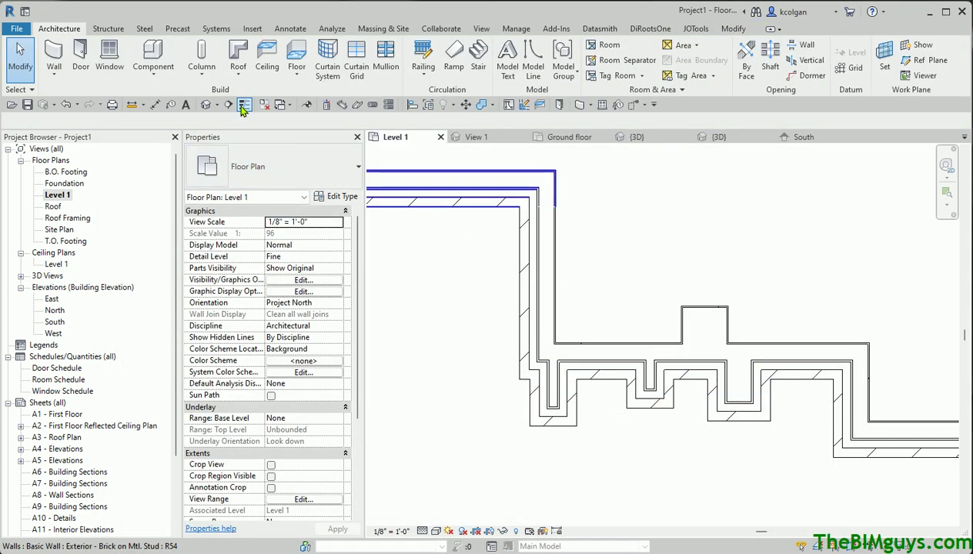
- Turn off thin lines and move the Exterior - Brick on Mtl. Stud wall's exterior core boundary outside the plywood substrate and air infiltration membrane
left_click(243, 108)
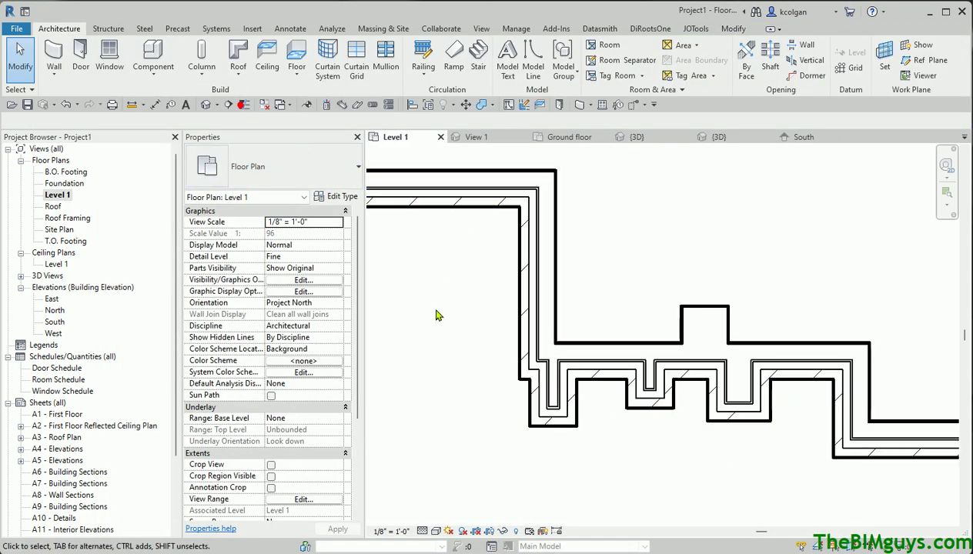
left_click(551, 290)
left_click(333, 196)
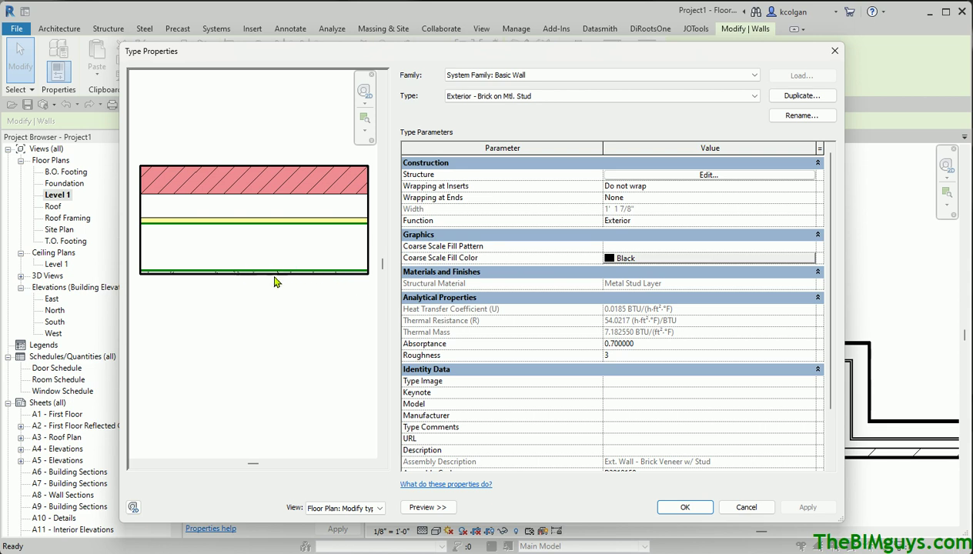
left_click(705, 175)
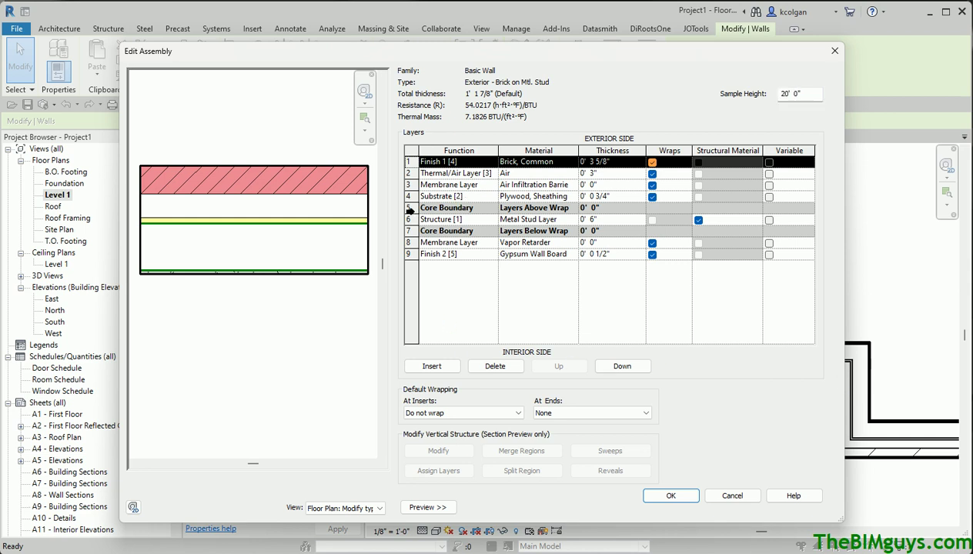
left_click(410, 208)
left_click(565, 367)
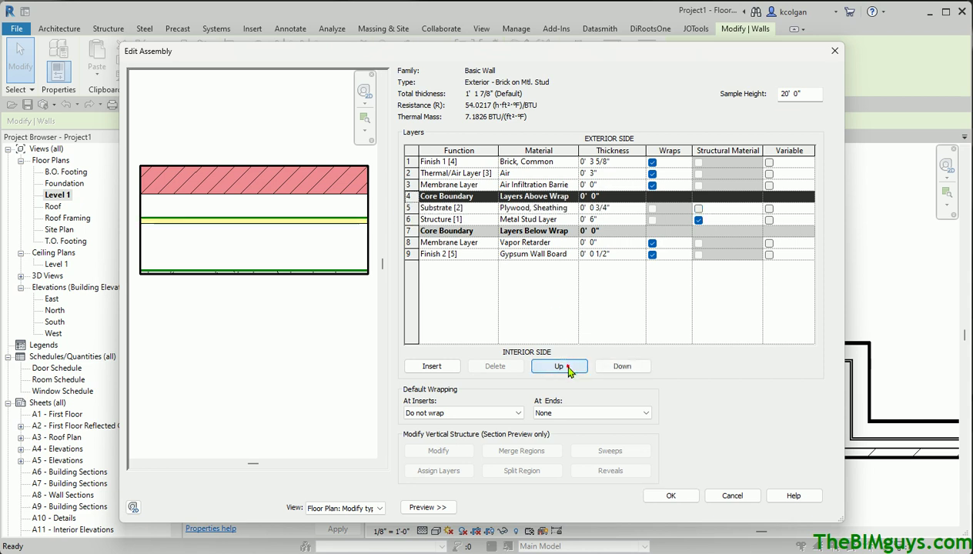
left_click(568, 369)
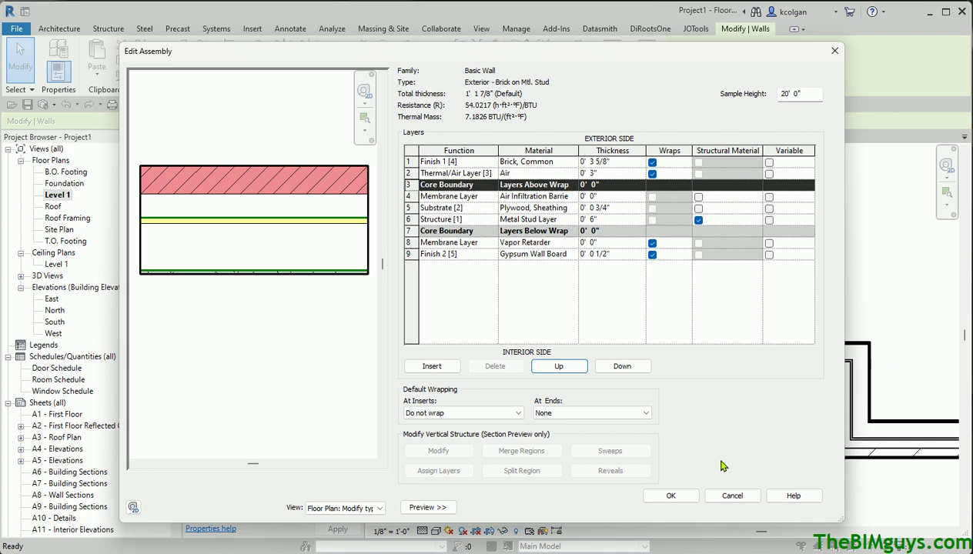
left_click(682, 496)
left_click(683, 506)
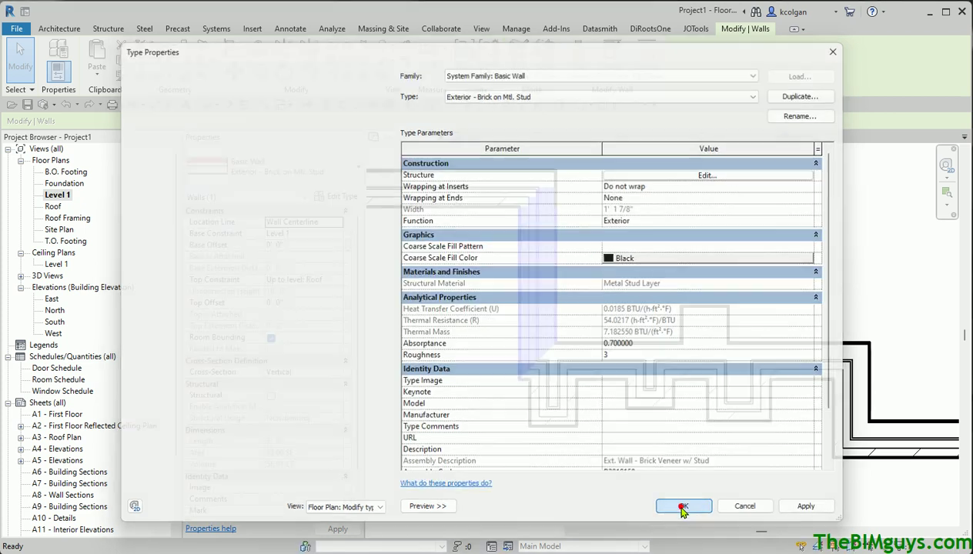
left_click(552, 454)
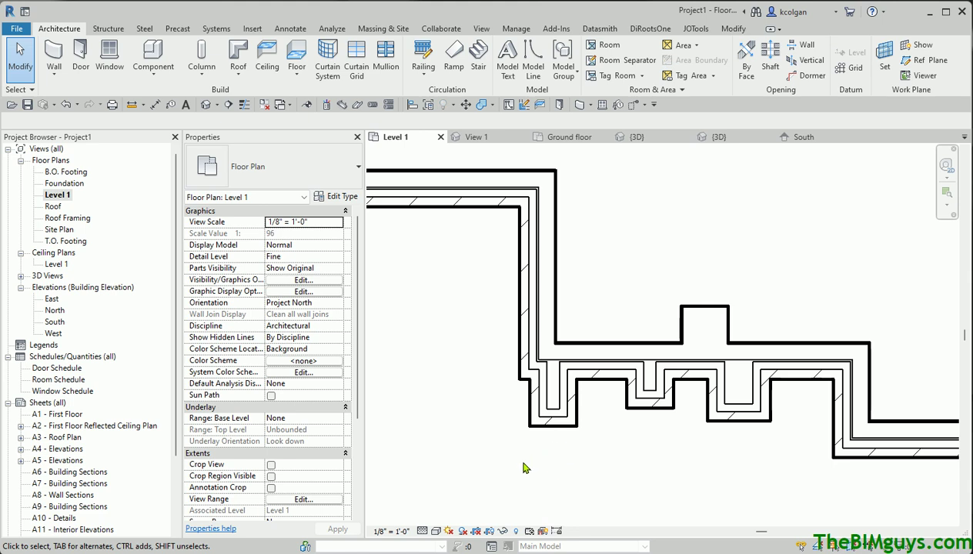
- Move the Exterior - Brick on Mtl. Stud wall's exterior core boundary outside the Thermal/Air layer, directly behind the brick finish
scroll(527, 460, "up", 3)
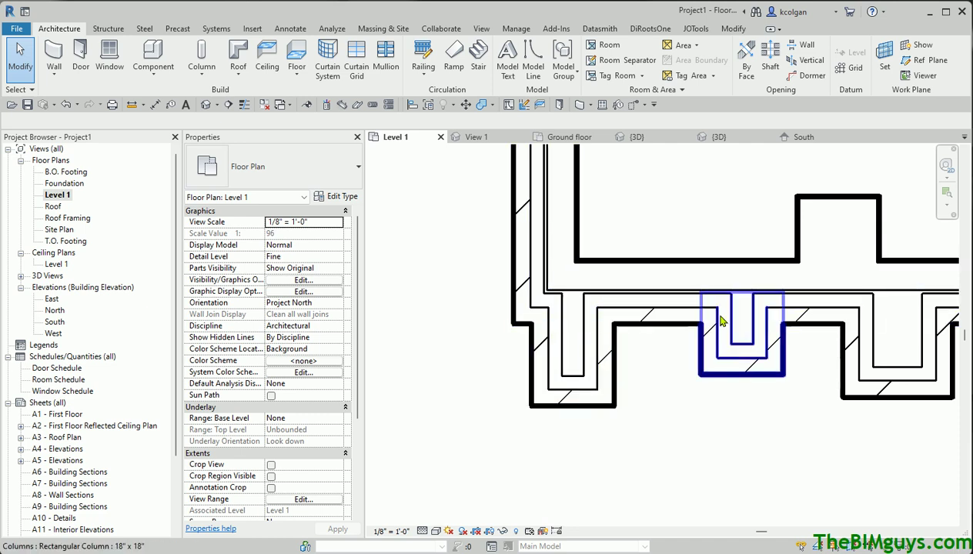
scroll(780, 407, "down", 3)
scroll(778, 404, "up", 2)
middle_click_drag(777, 404, 700, 369)
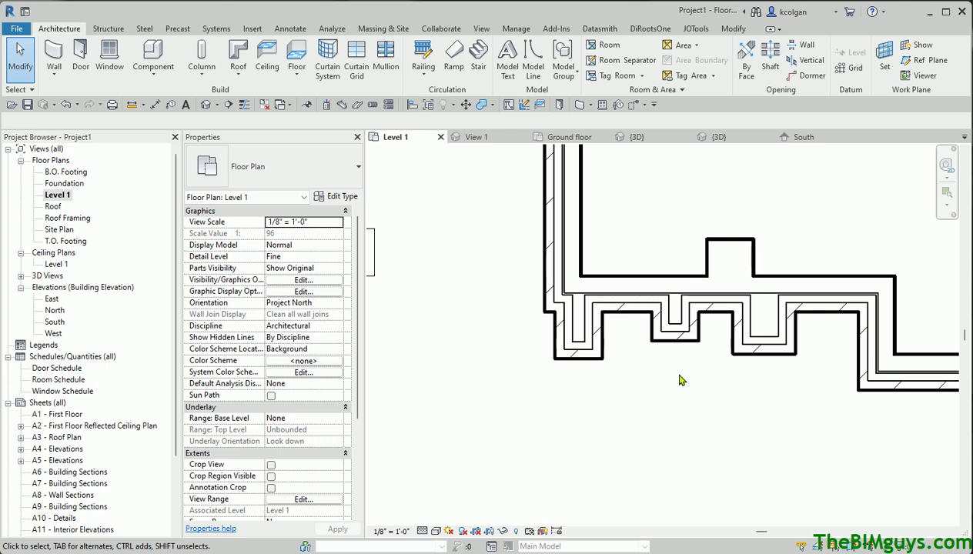
left_click(568, 239)
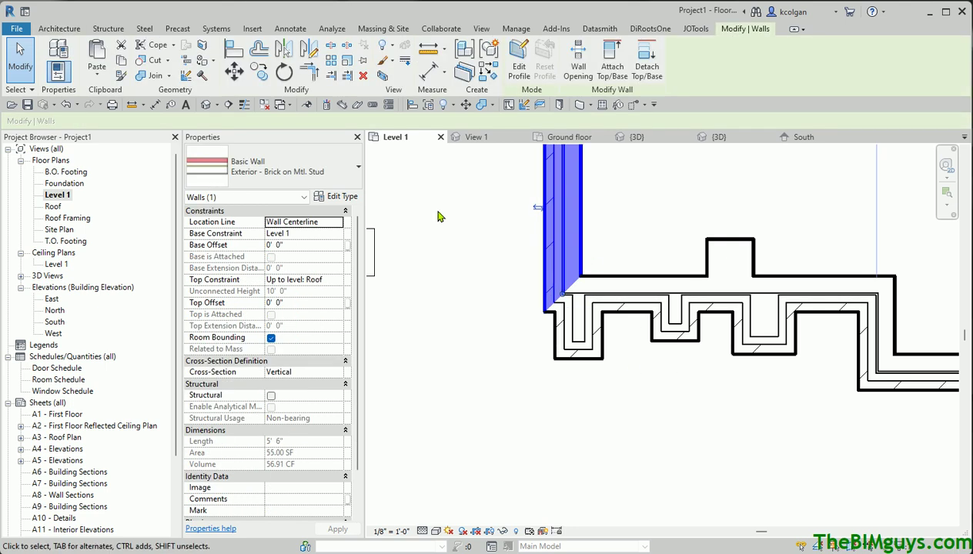
left_click(356, 197)
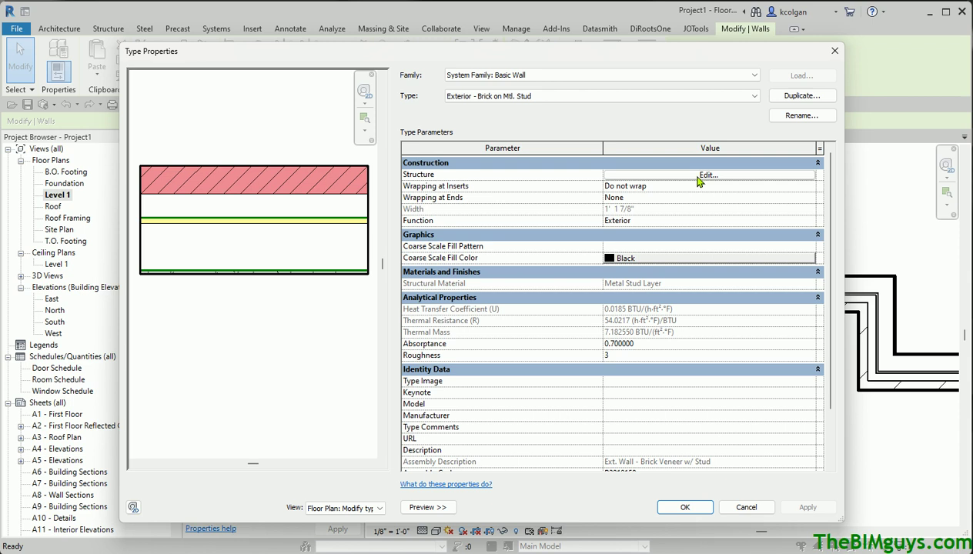
left_click(707, 176)
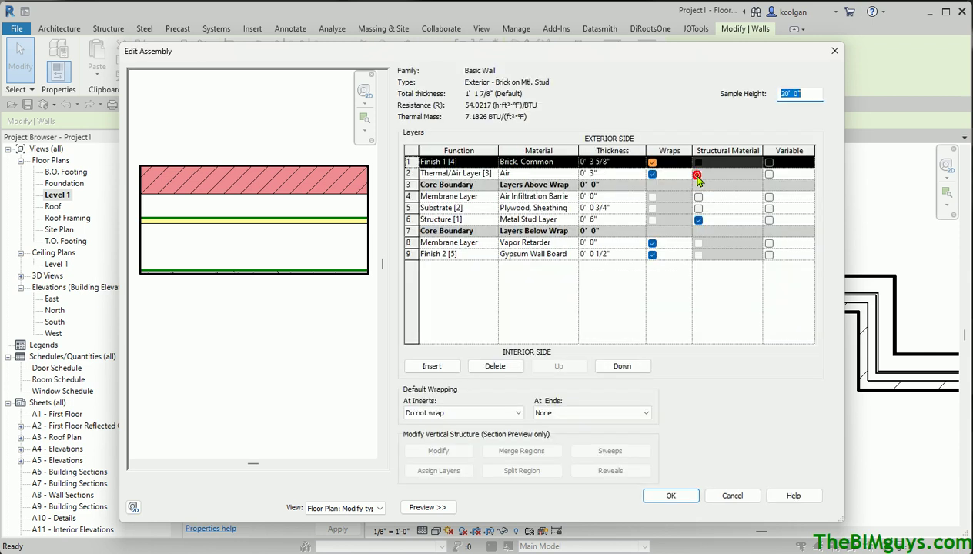
left_click(410, 185)
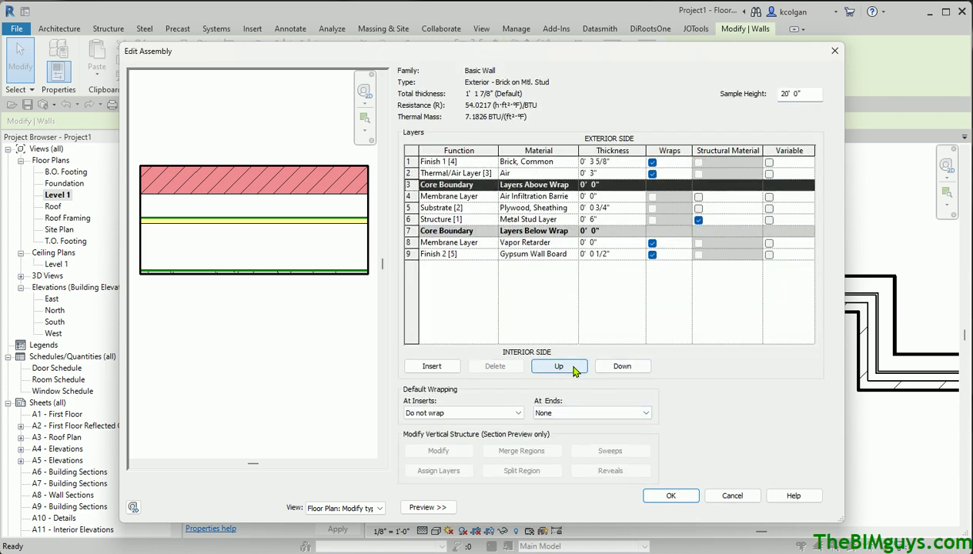
left_click(573, 365)
left_click(670, 496)
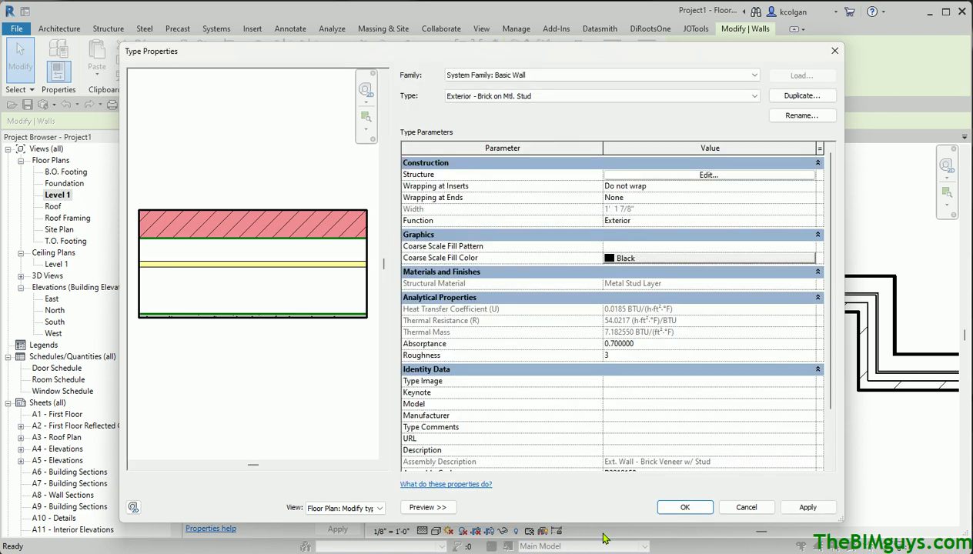
left_click(682, 510)
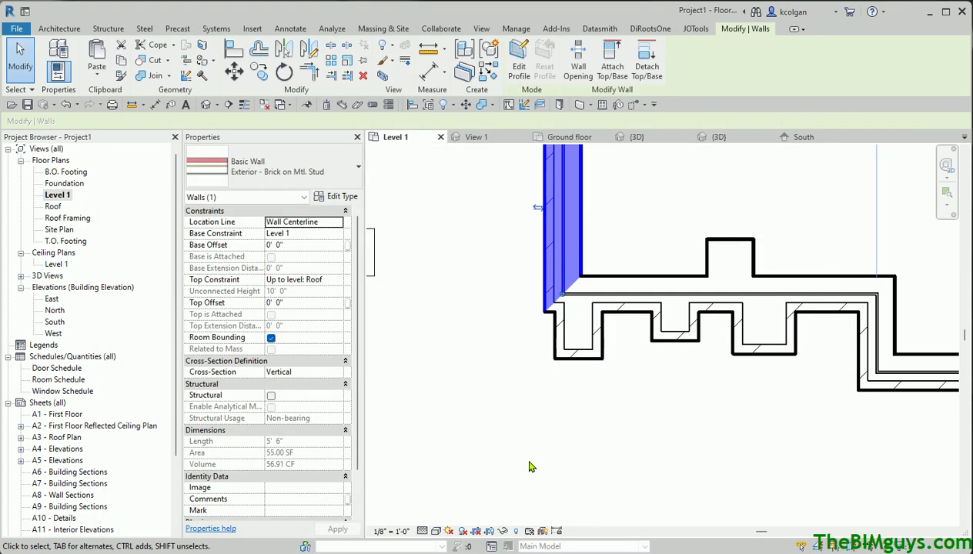
left_click(529, 465)
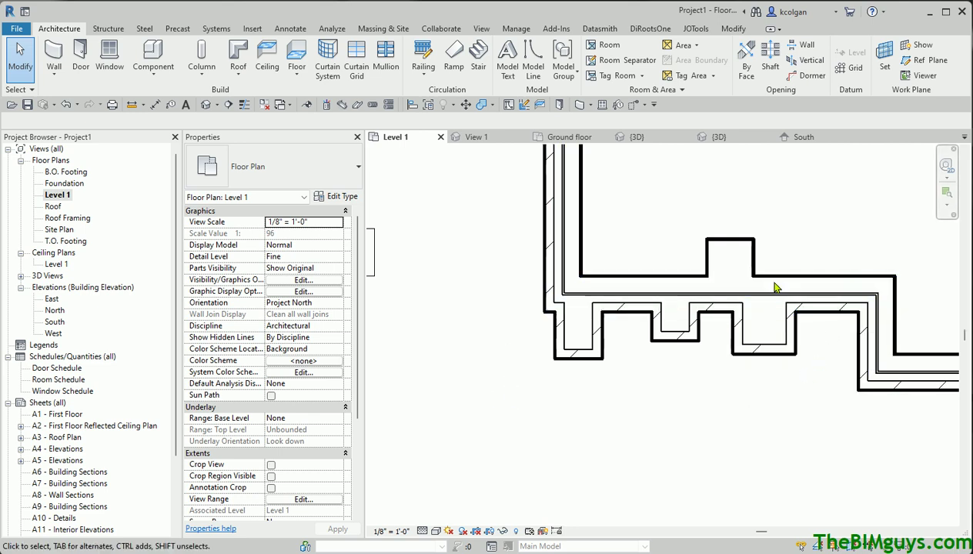
- In the 3D view, set the Top Level of the exterior column nearest the wall corner to Level 2
left_click(218, 111)
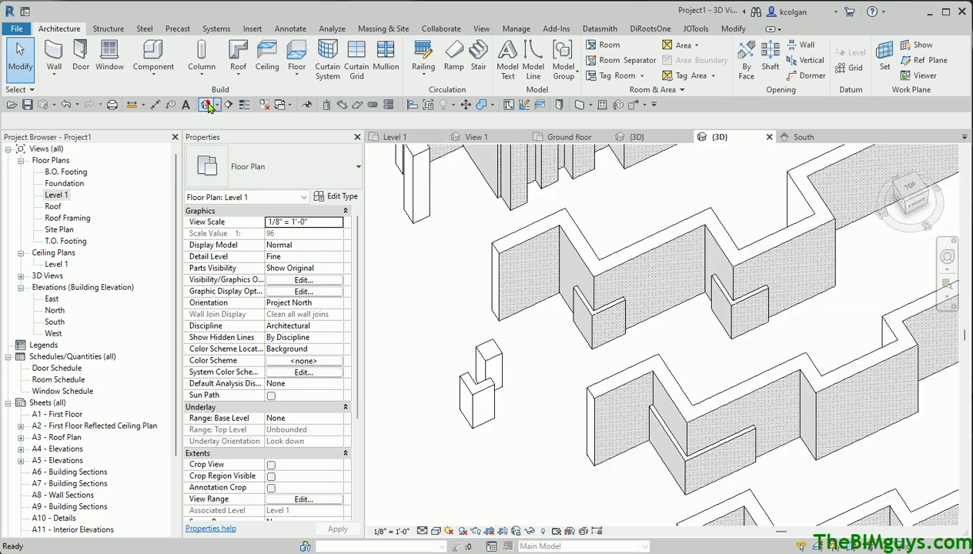
mouse_move(581, 323)
middle_mouse_down()
mouse_move(662, 467)
mouse_move(594, 332)
middle_mouse_up()
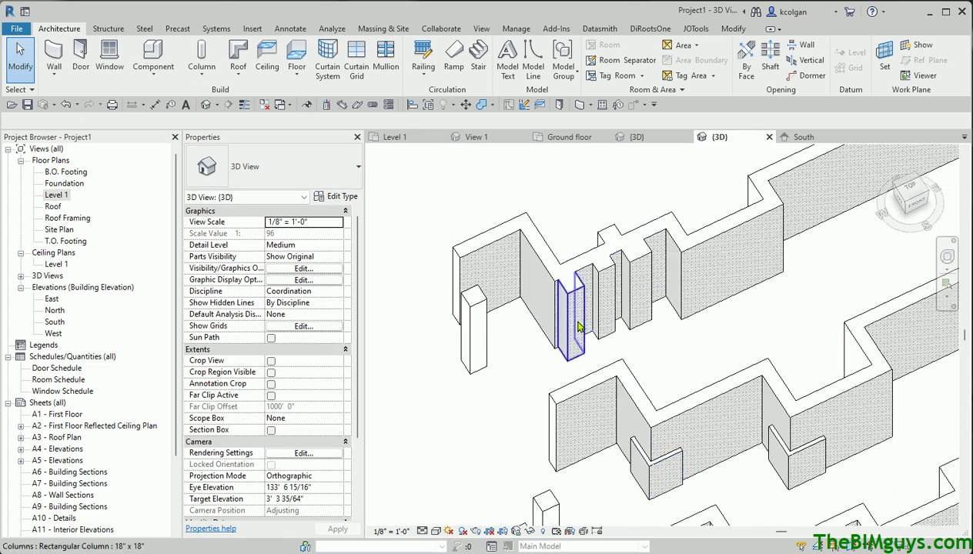
left_click(571, 325)
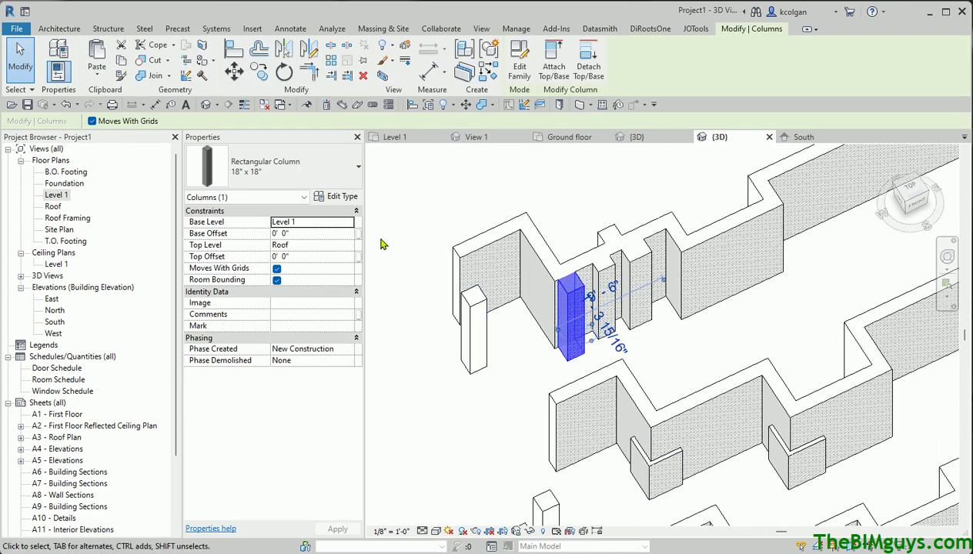
left_click(347, 248)
left_click(348, 246)
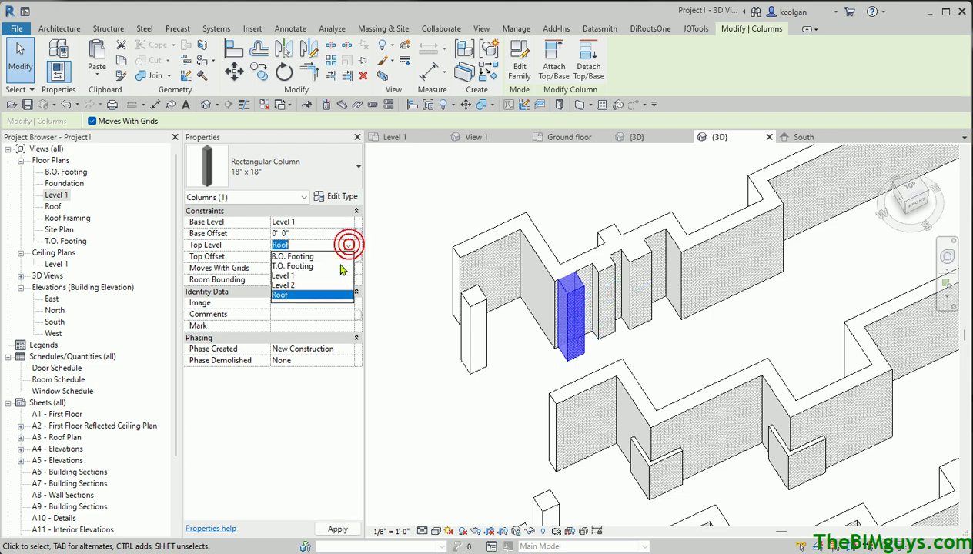
left_click(335, 280)
- Set the Top Level of the other two exterior columns and the interior-face column to Level 2
left_click_drag(574, 331, 641, 264)
left_click(608, 235, "ctrl")
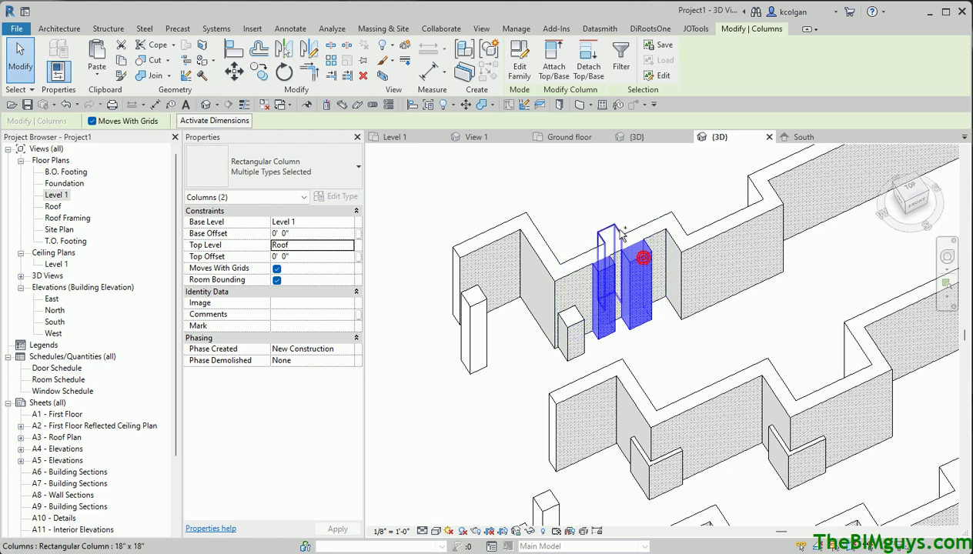
left_click(348, 245)
left_click(323, 291)
left_click(422, 416)
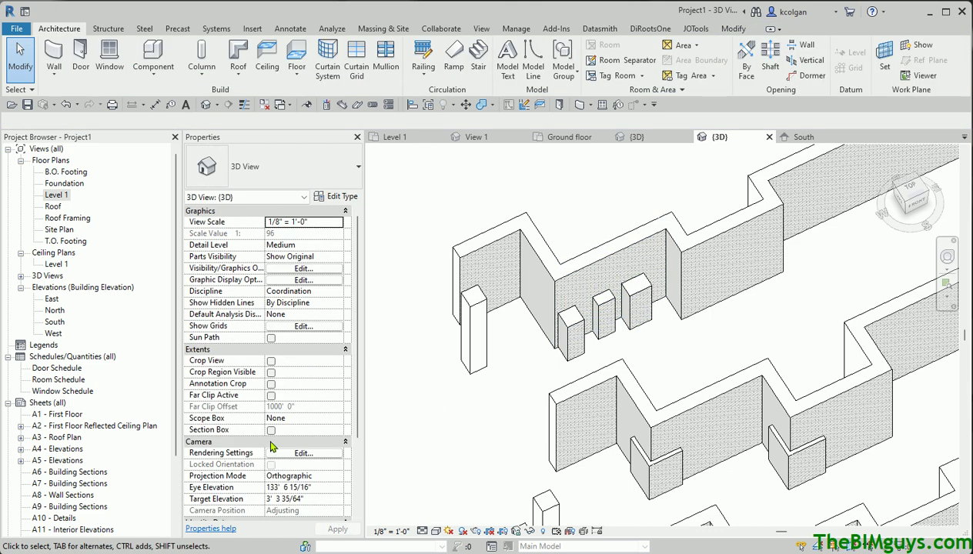
- In the Level 1 plan, copy the chain of seven Exterior - Brick on Mtl. Stud walls straight up above the original
double_click(62, 197)
scroll(441, 322, "down", 2)
middle_click_drag(442, 322, 478, 332)
scroll(491, 330, "down", 2)
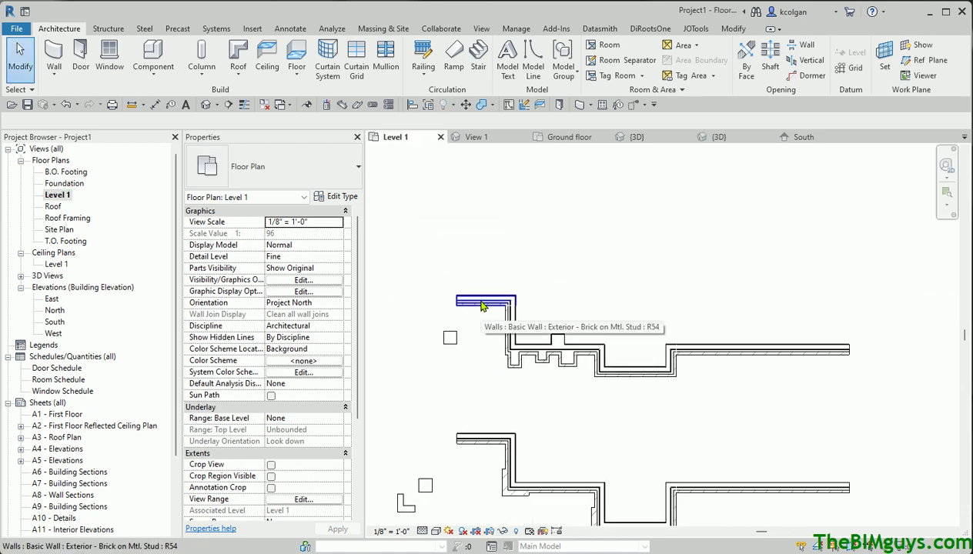
key("Tab")
left_click(481, 301)
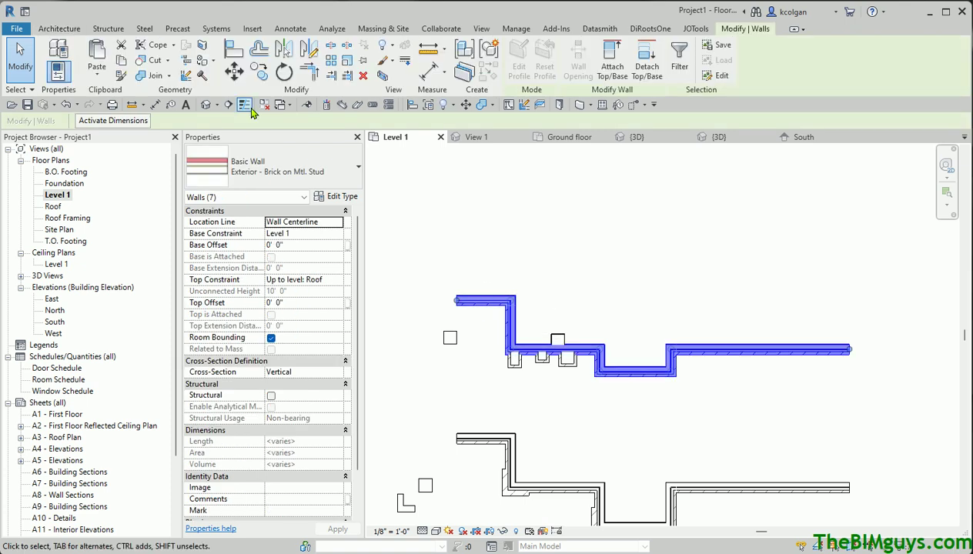
left_click(258, 70)
left_click(416, 263)
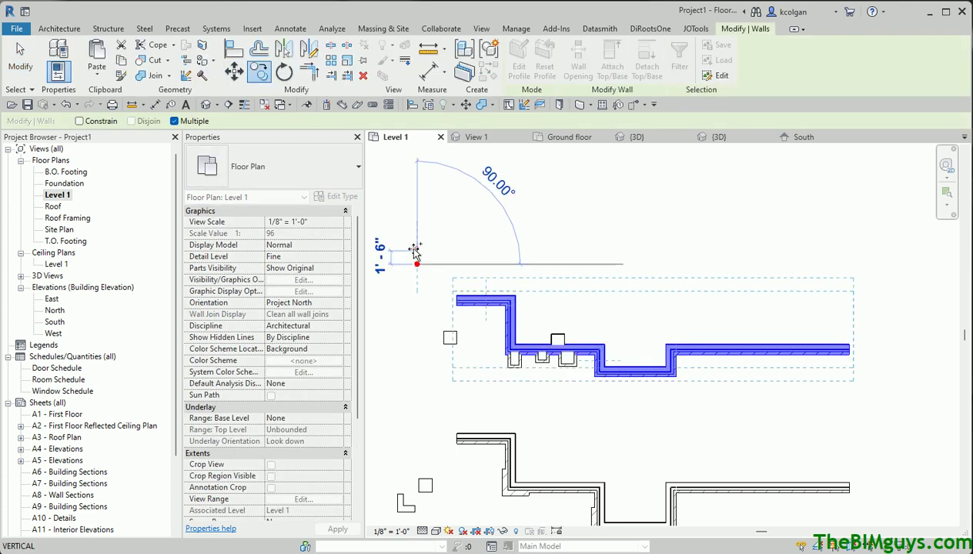
left_click(416, 153)
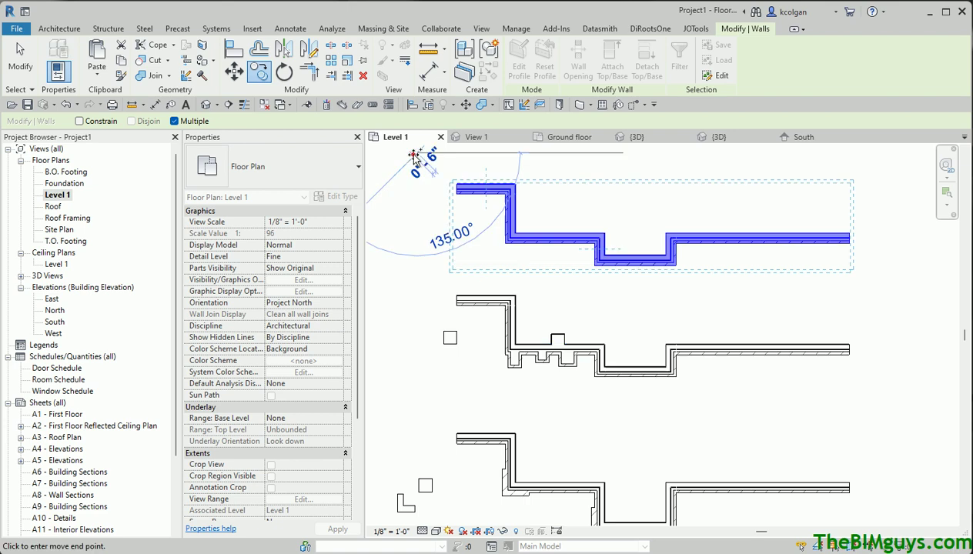
key("Escape")
key("Escape")
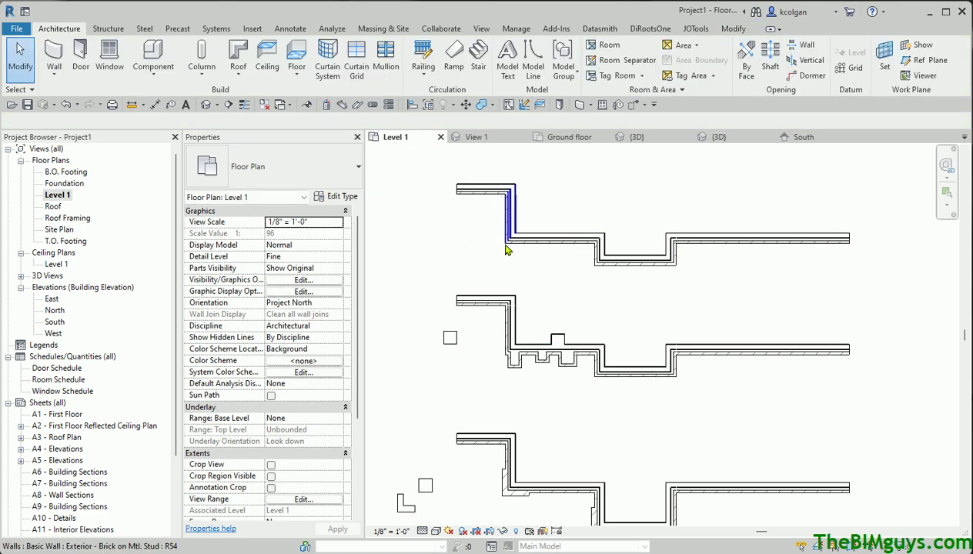
- Open the family of the freestanding 18" x 18" rectangular column, examine its Ground floor plan, and close the family
left_click(451, 338)
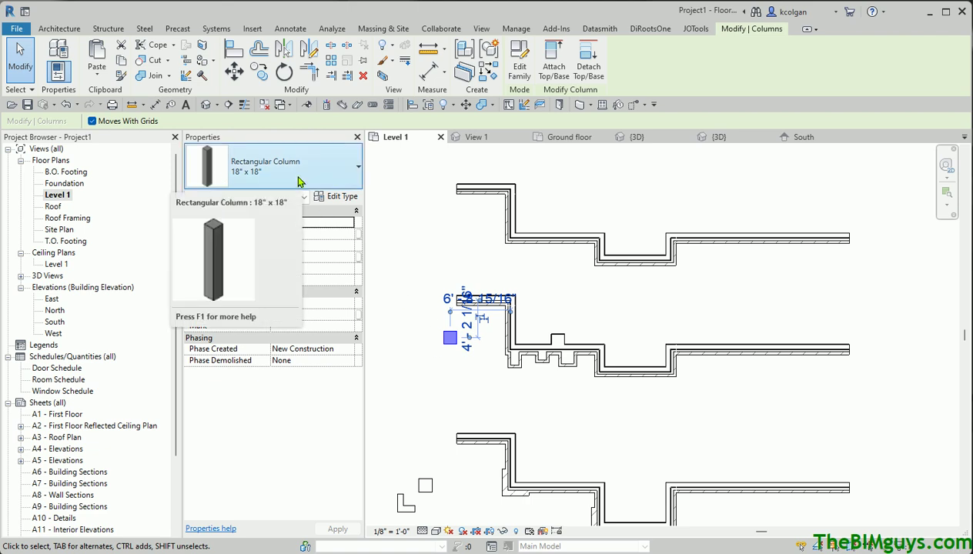
left_click(521, 68)
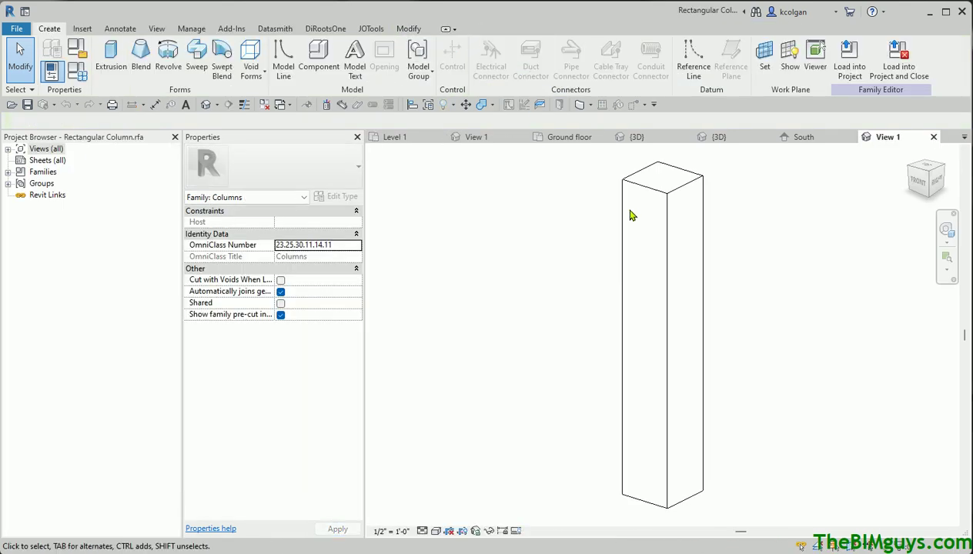
double_click(43, 150)
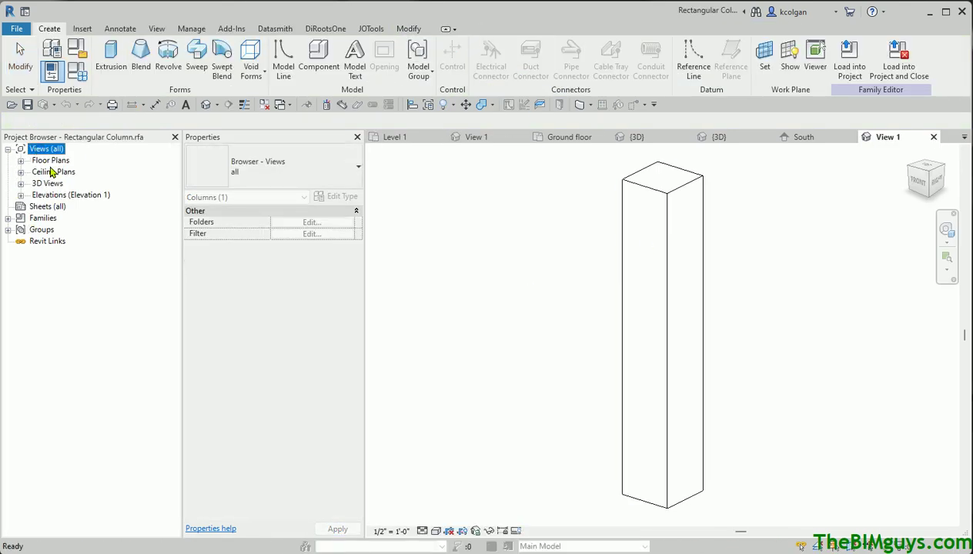
double_click(53, 161)
double_click(62, 173)
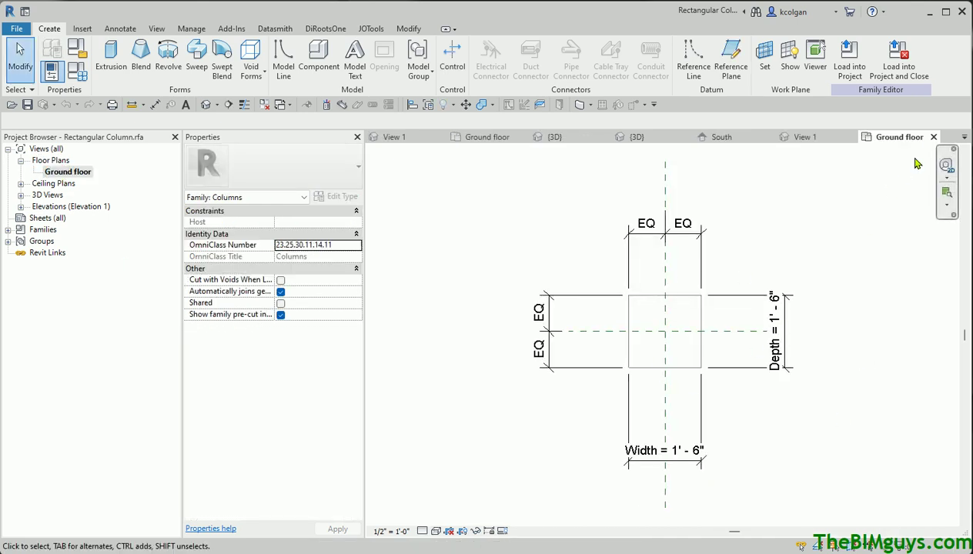
left_click(933, 137)
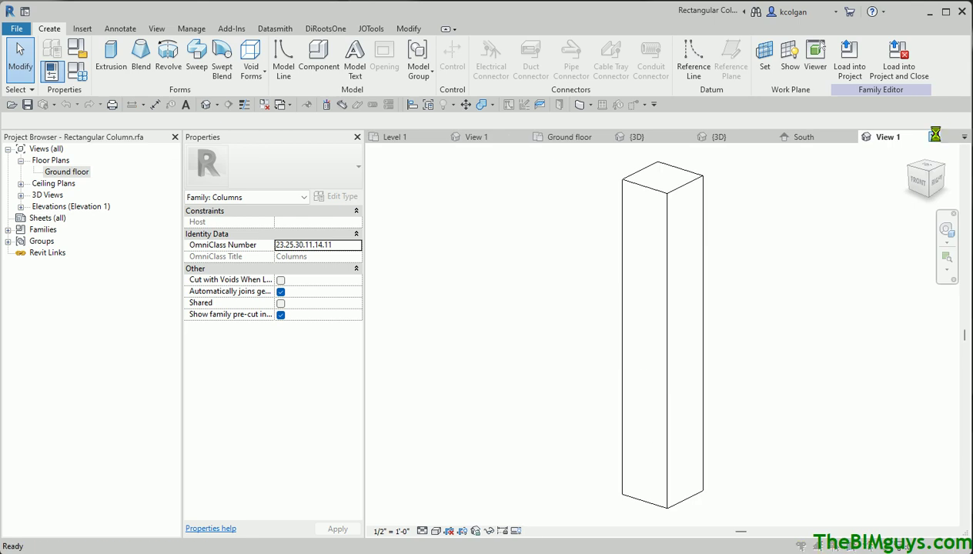
left_click(933, 137)
left_click(555, 286)
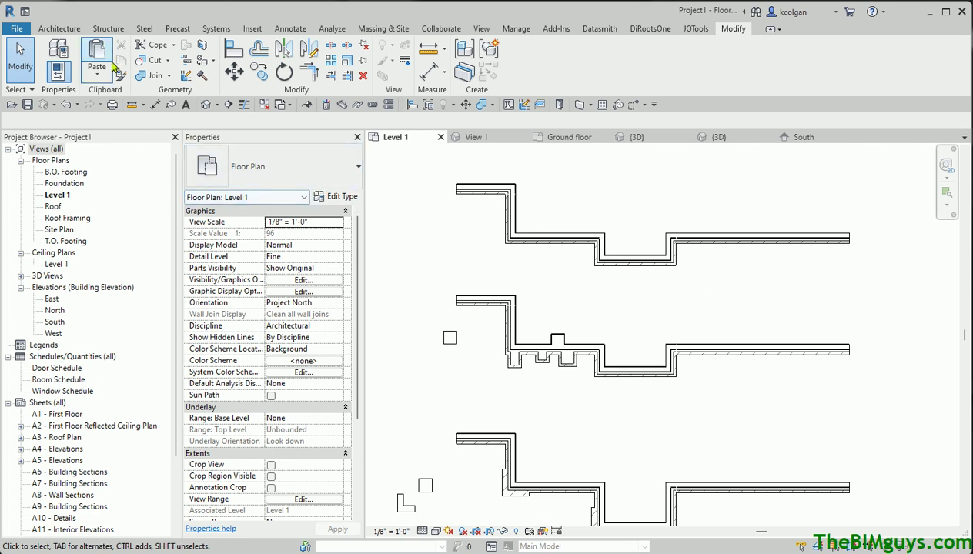
- Place an L Shaped Column A 24" x 24" x 8" at the copied wall's first outside corner and another freestanding beside the walls
left_click(65, 31)
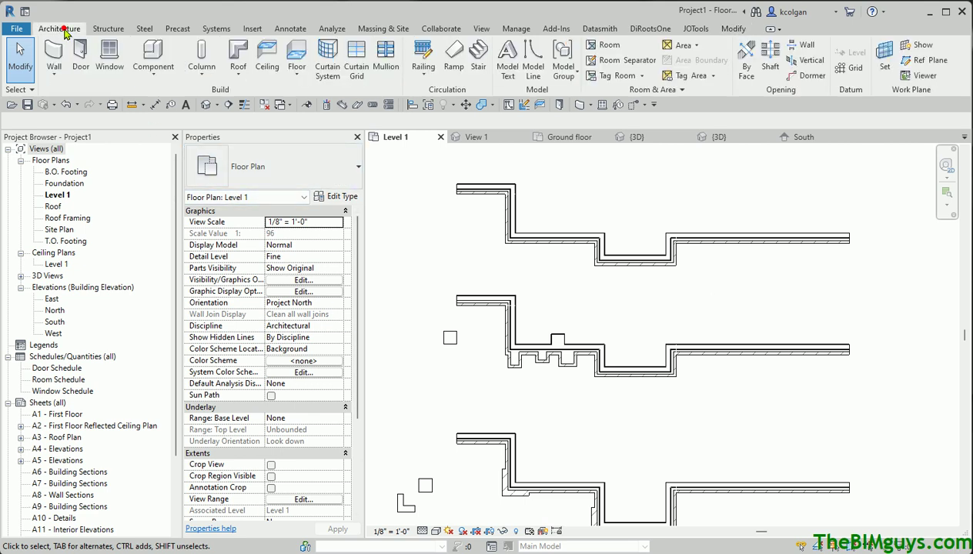
left_click(204, 74)
left_click(202, 121)
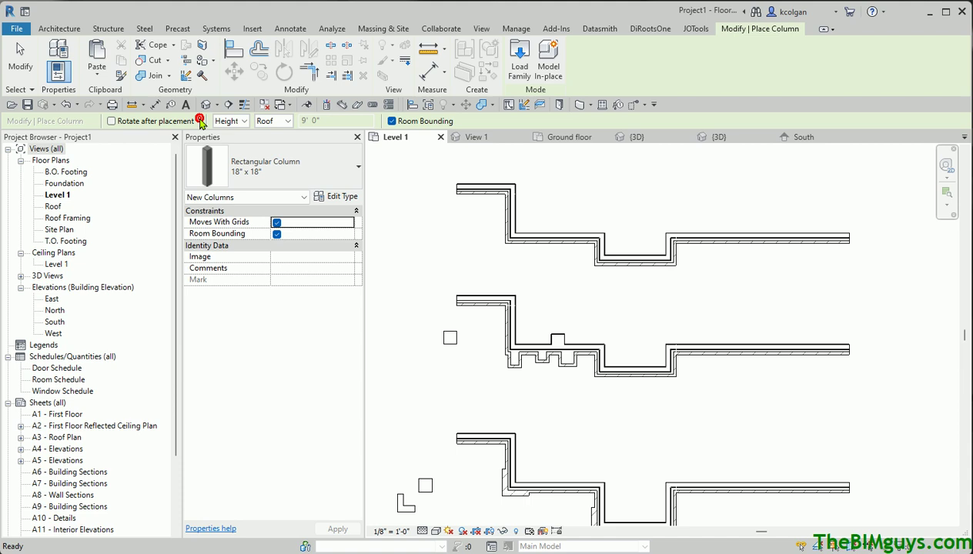
left_click(336, 166)
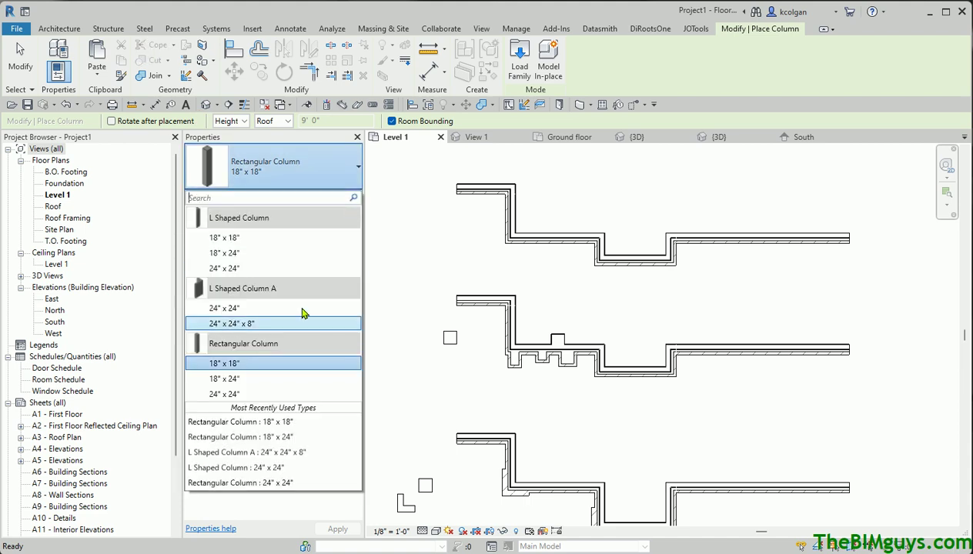
mouse_move(271, 331)
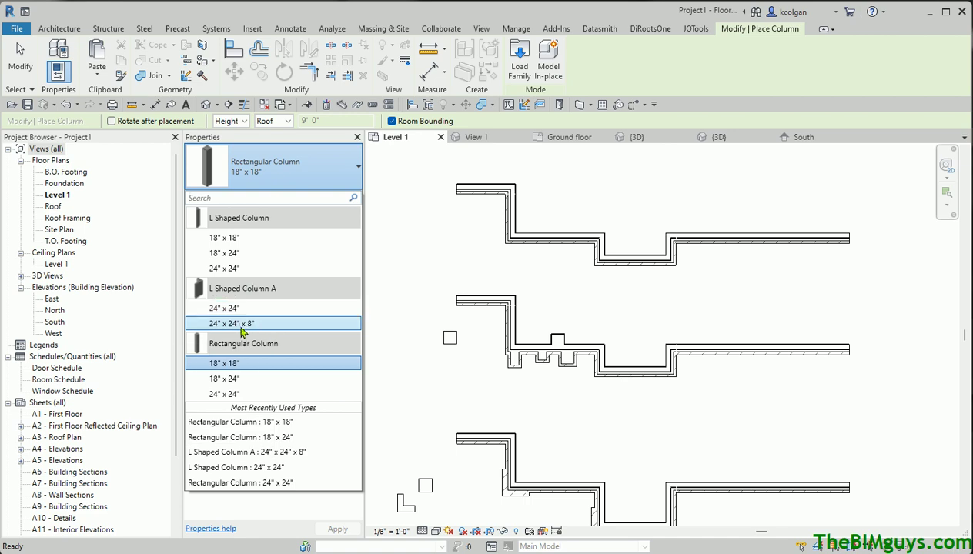
left_click(241, 328)
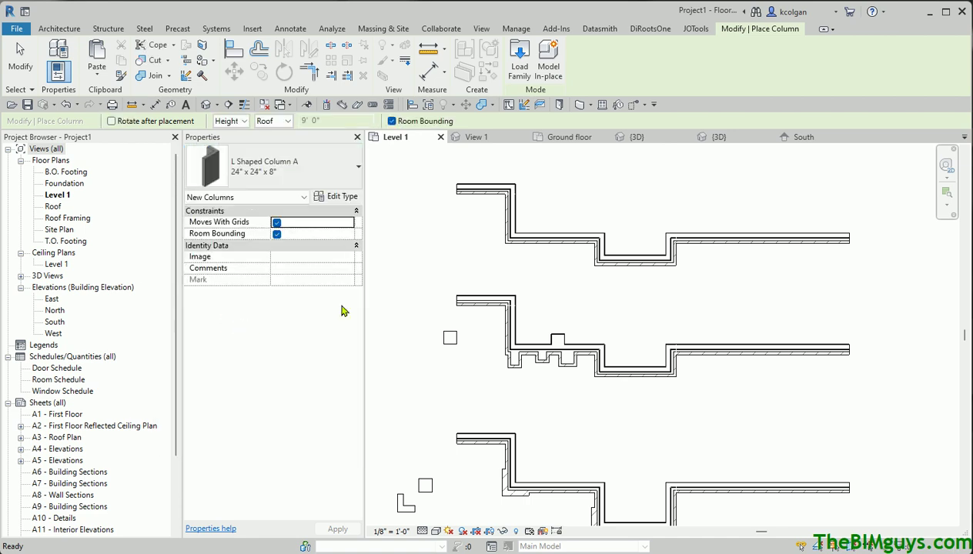
scroll(460, 263, "up", 2)
scroll(461, 263, "up", 2)
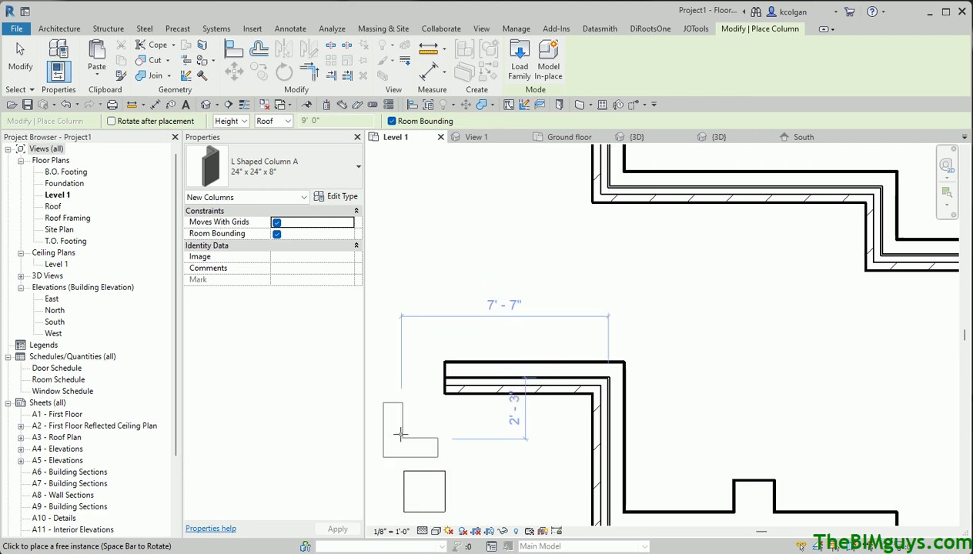
left_click(591, 202)
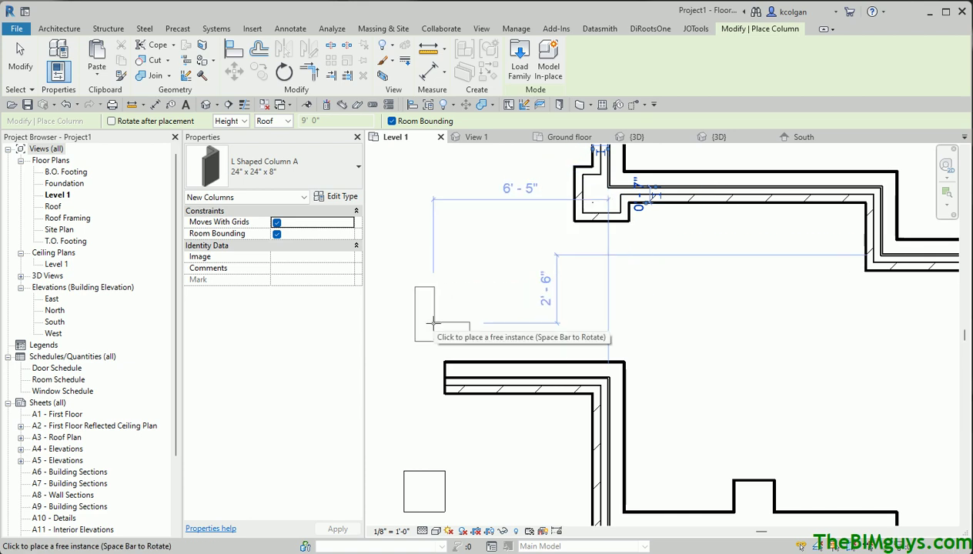
left_click(475, 274)
key("Escape")
key("Escape")
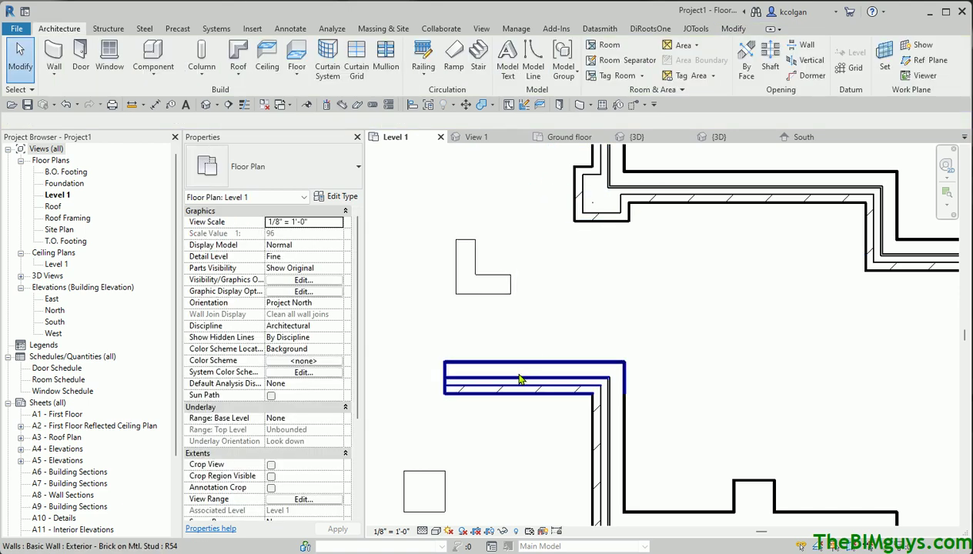
- Duplicate the type of the L-shaped column at the wall corner as 48" x 48" x 4"
left_click(580, 220)
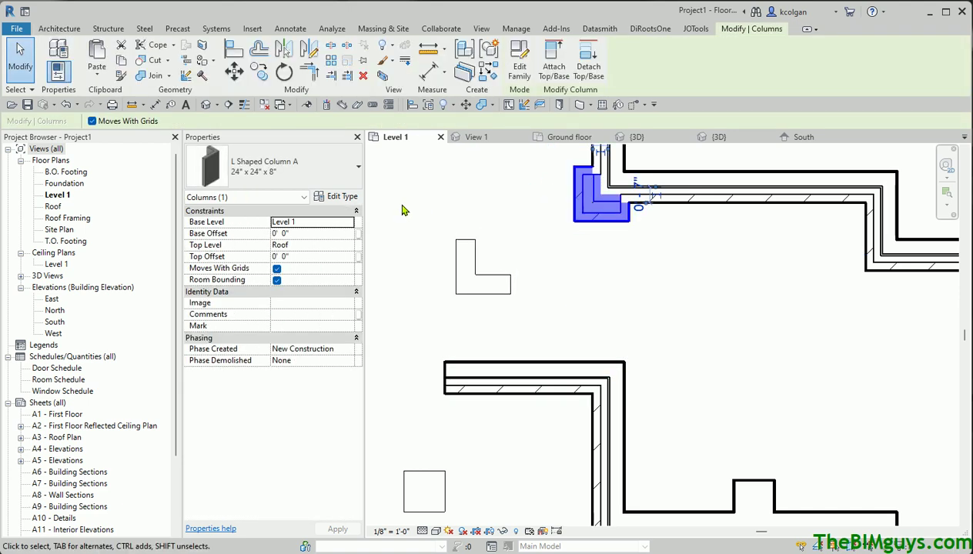
left_click(343, 197)
left_click(801, 95)
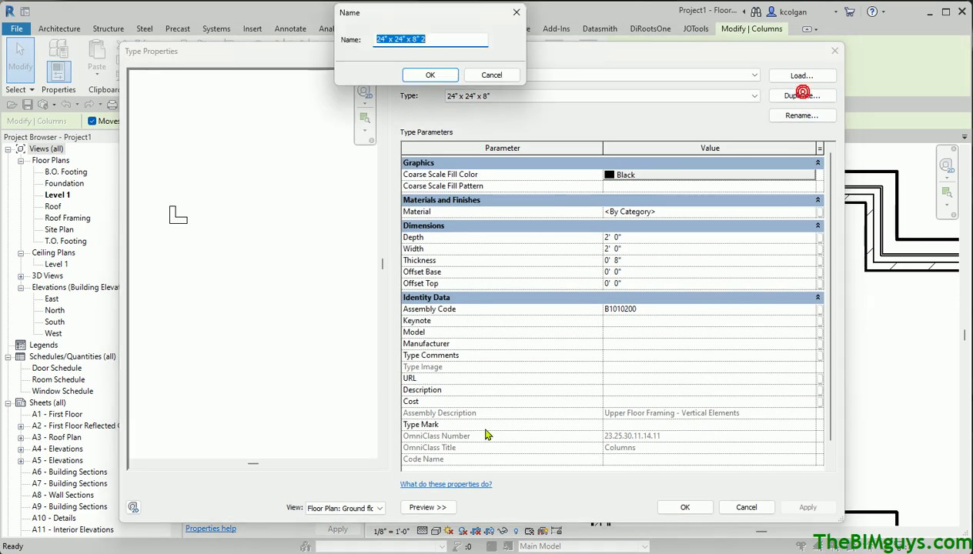
left_click(380, 39)
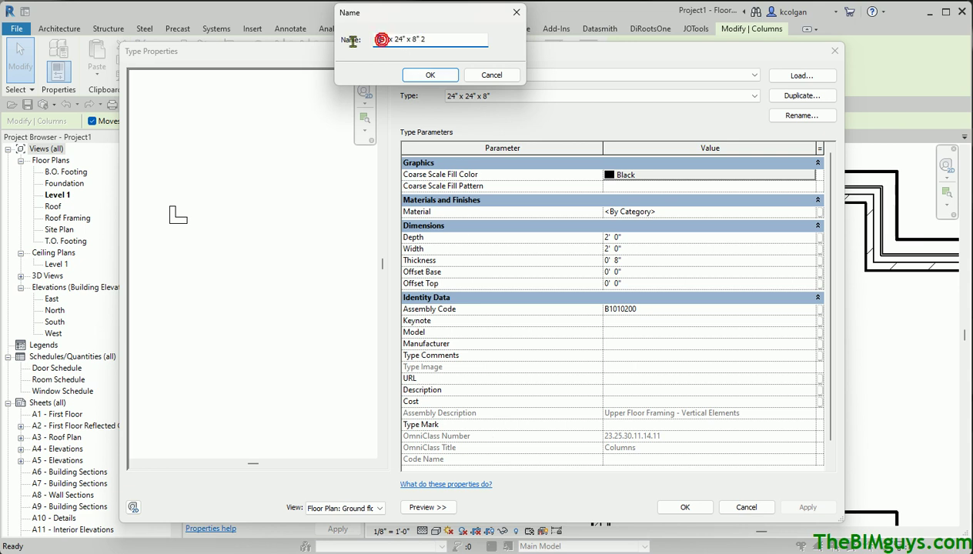
left_click_drag(449, 42, 206, 61)
type("48\" x 48\" x")
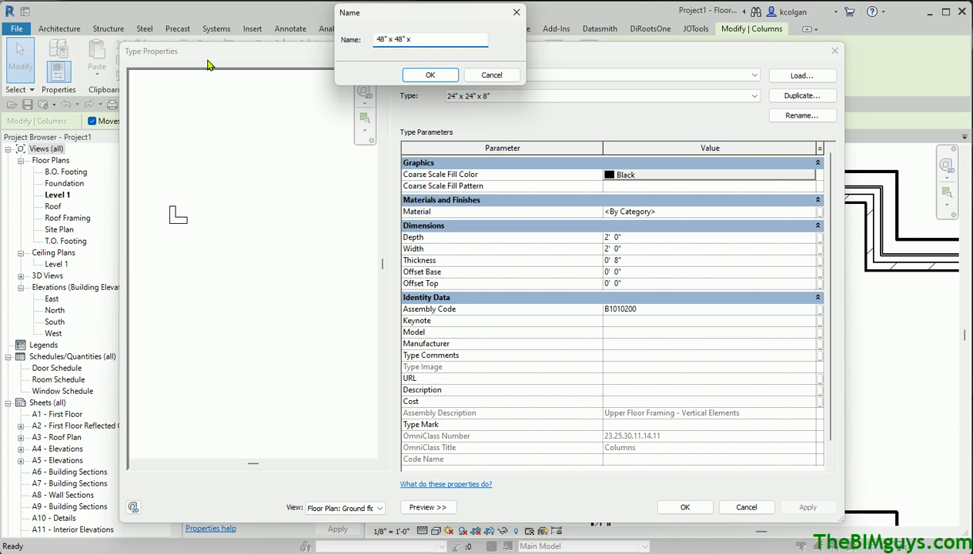
type("4\"")
key("Return")
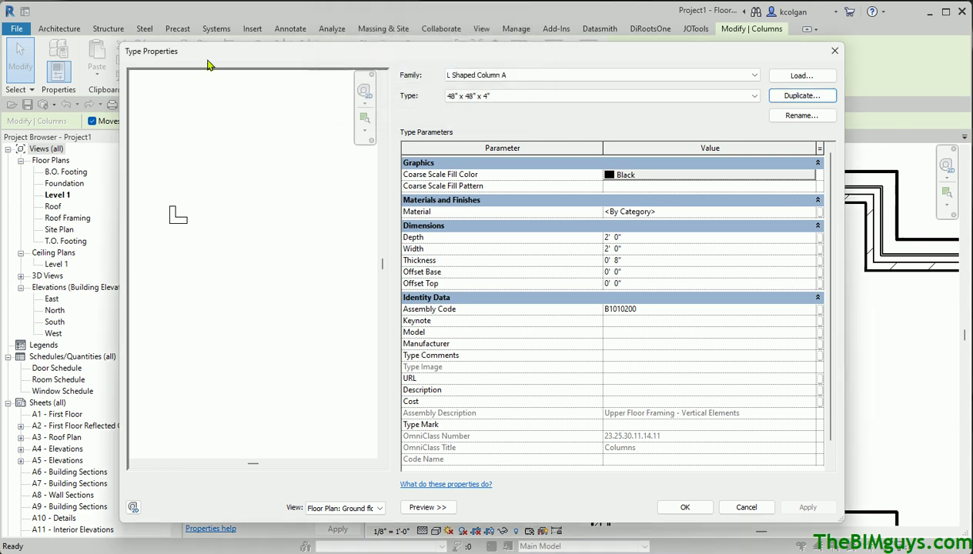
- Set the new column type's Depth and Width to 4' and its Thickness to 4"
left_click(637, 238)
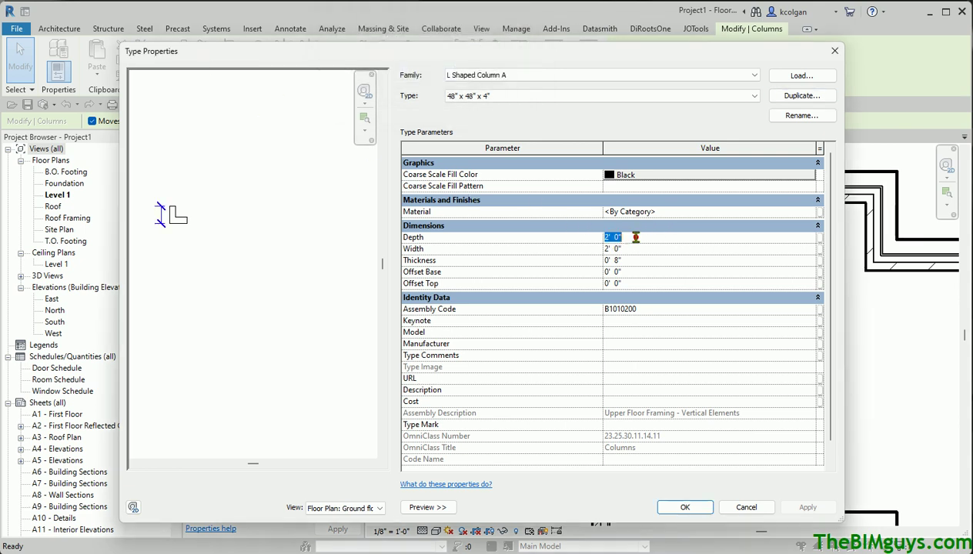
type("4")
key("Tab")
type("4")
left_click(642, 263)
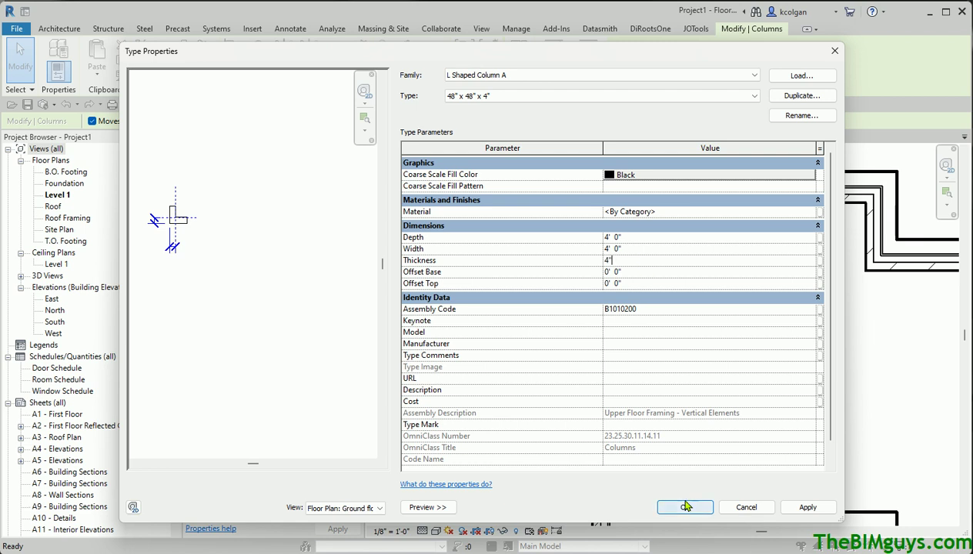
left_click(684, 506)
left_click(674, 298)
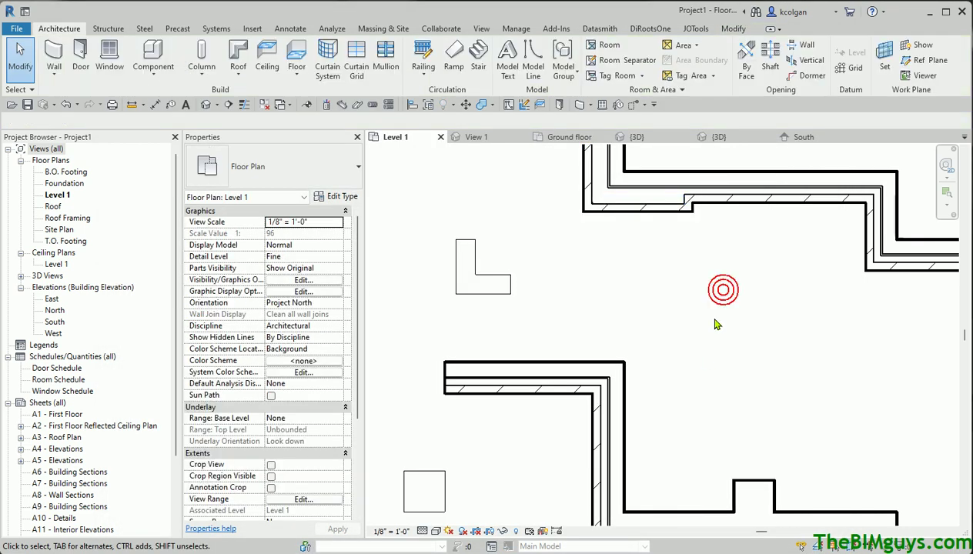
- Copy the 48" x 48" x 4" L-shaped column from the first outside corner to the wall's next matching outside corner
middle_click_drag(717, 322, 691, 460)
middle_click_drag(608, 359, 770, 370)
left_click(743, 253)
middle_click_drag(508, 192, 657, 330)
left_click(508, 326)
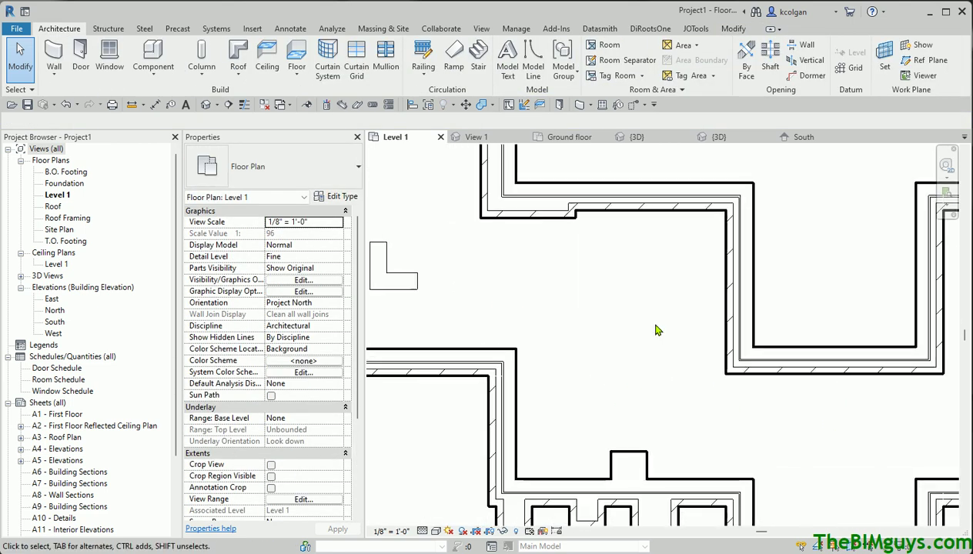
left_click(517, 213)
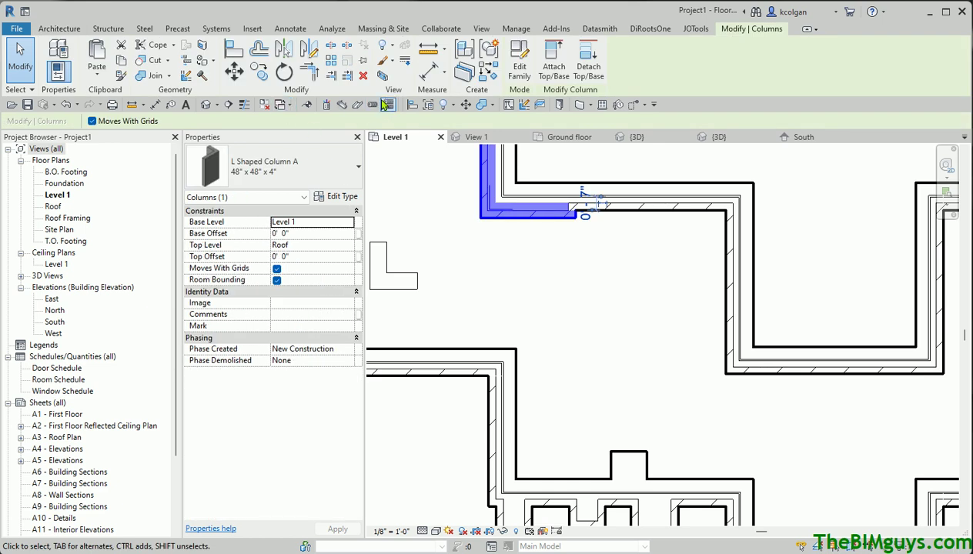
left_click(259, 72)
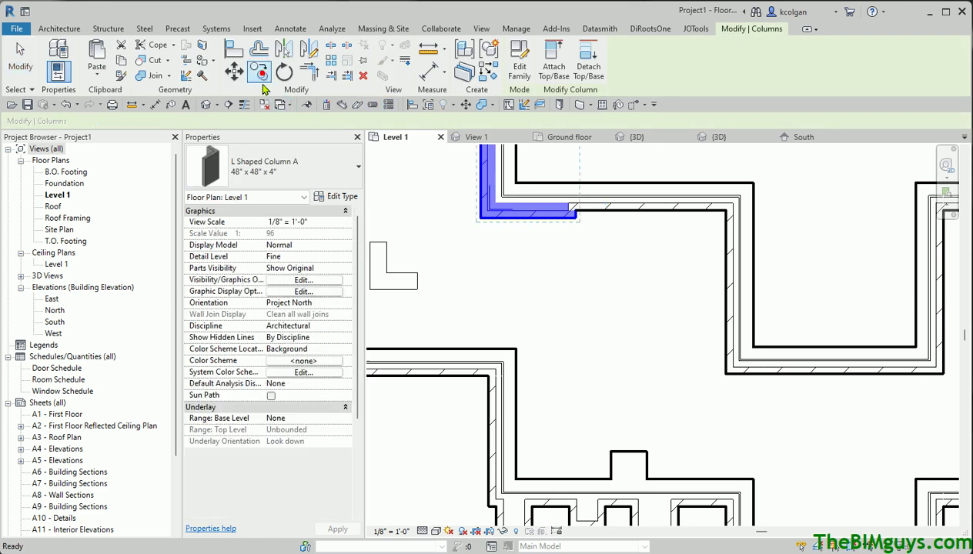
left_click(516, 183)
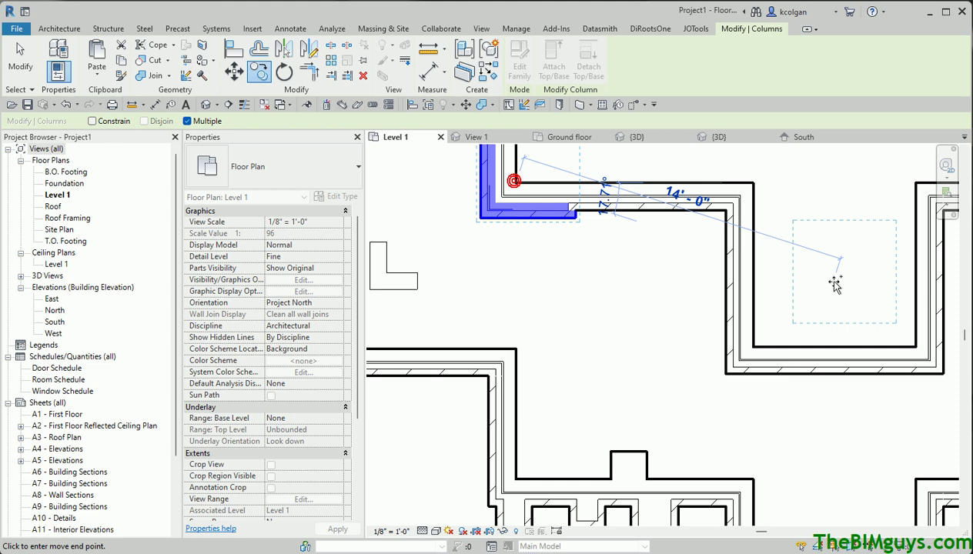
left_click(755, 348)
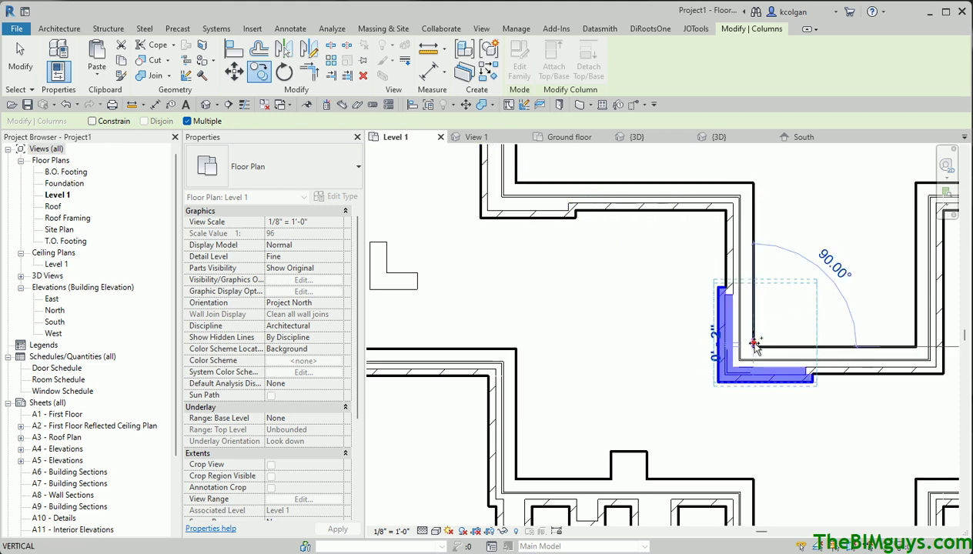
left_click(880, 254)
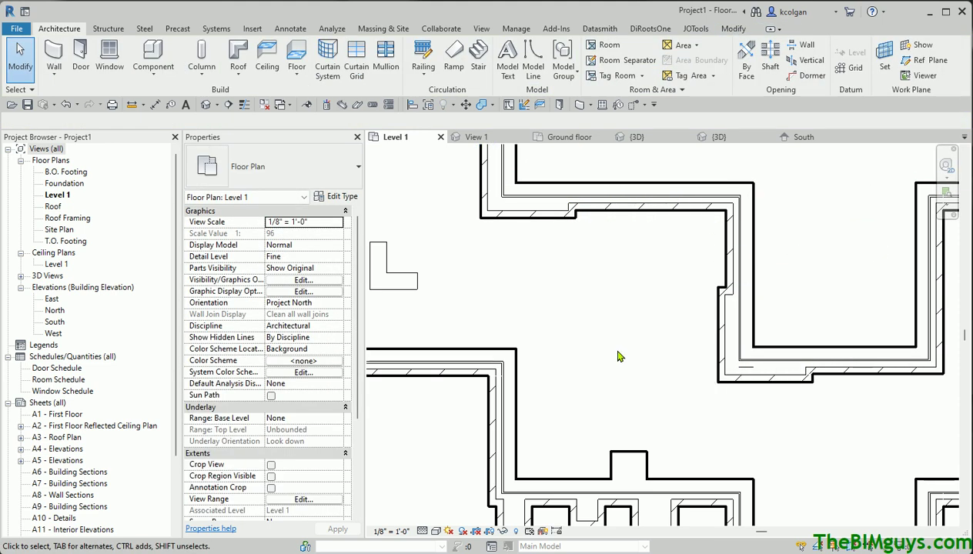
middle_click_drag(613, 355, 502, 287)
scroll(627, 330, "up", 4)
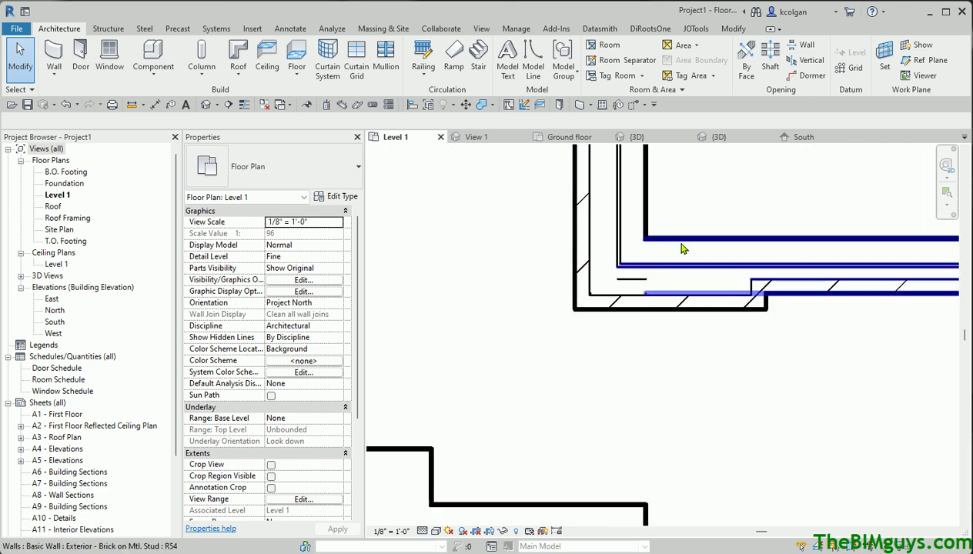
scroll(632, 333, "down", 2)
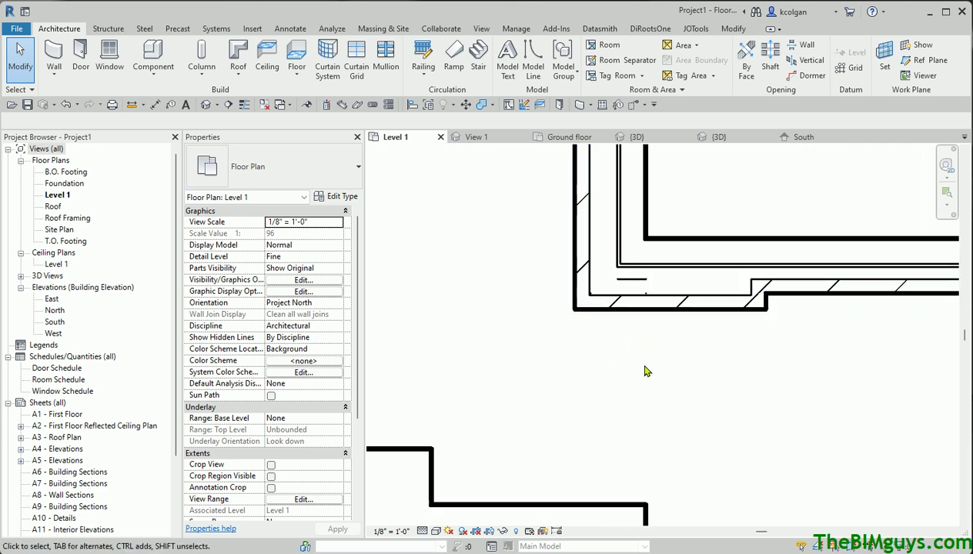
- Change the wall join to Miter at the second outside corner wrapped by the copied L-shaped column
scroll(656, 408, "down", 2)
middle_click_drag(662, 419, 730, 456)
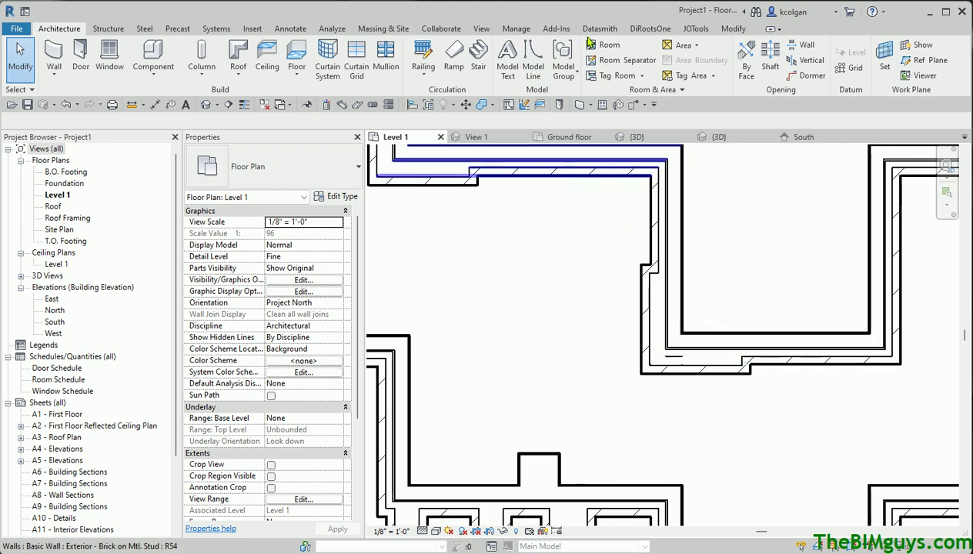
left_click(734, 28)
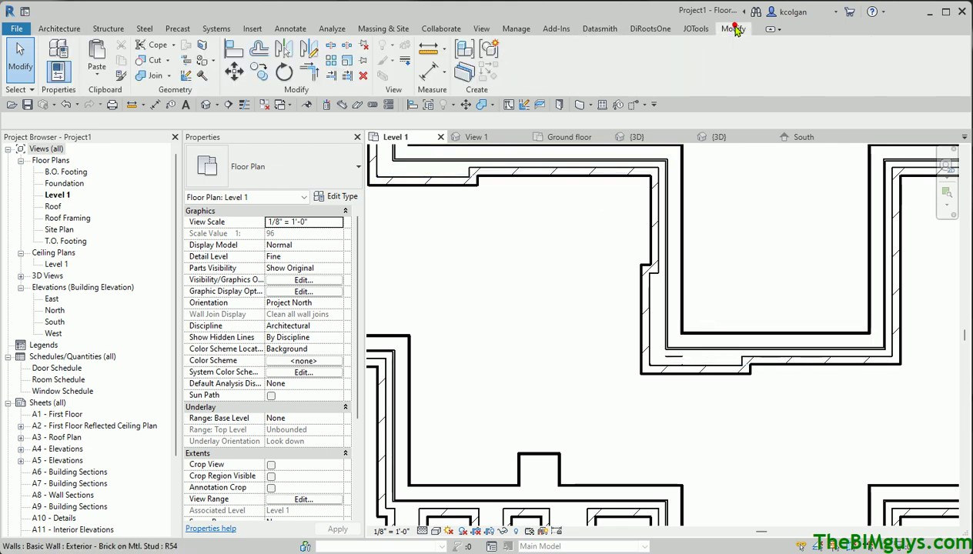
left_click(185, 77)
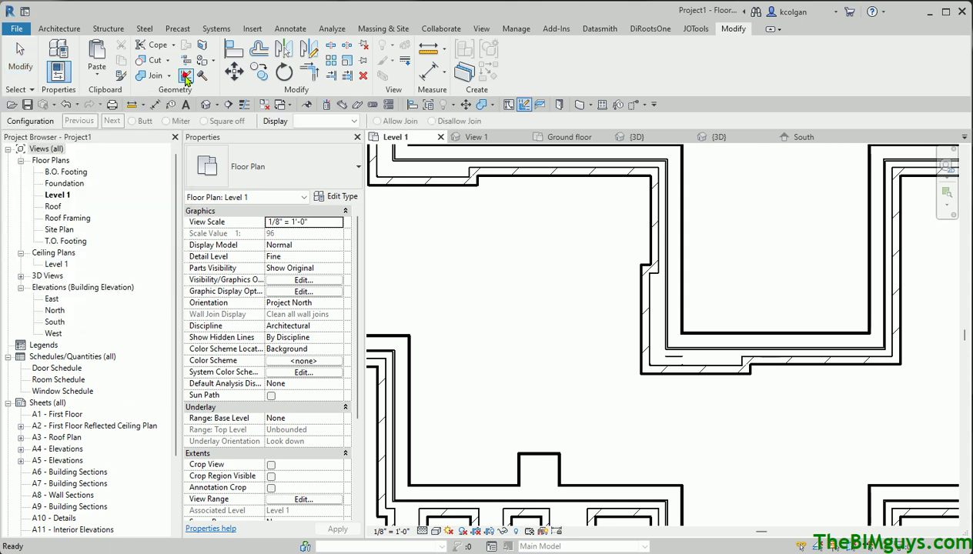
left_click(670, 372)
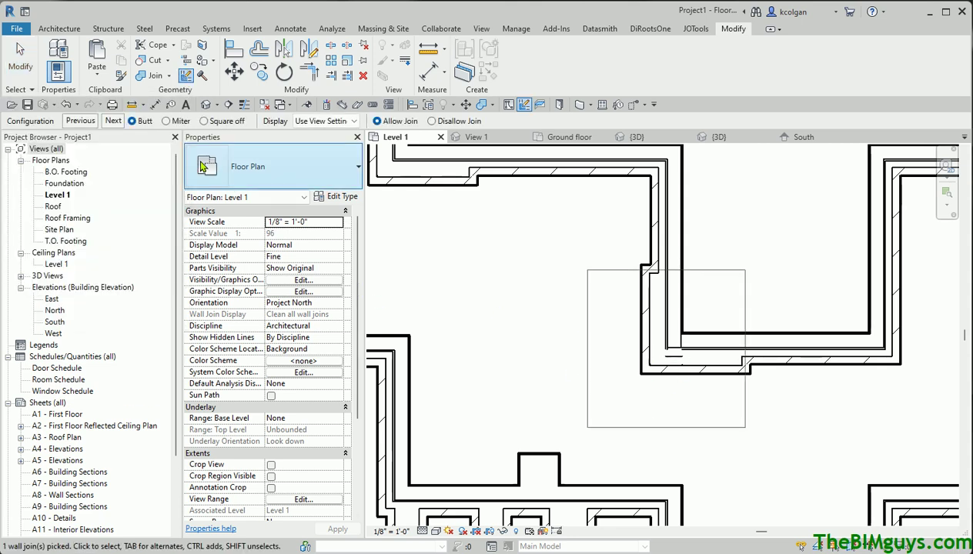
left_click(167, 121)
left_click(513, 352)
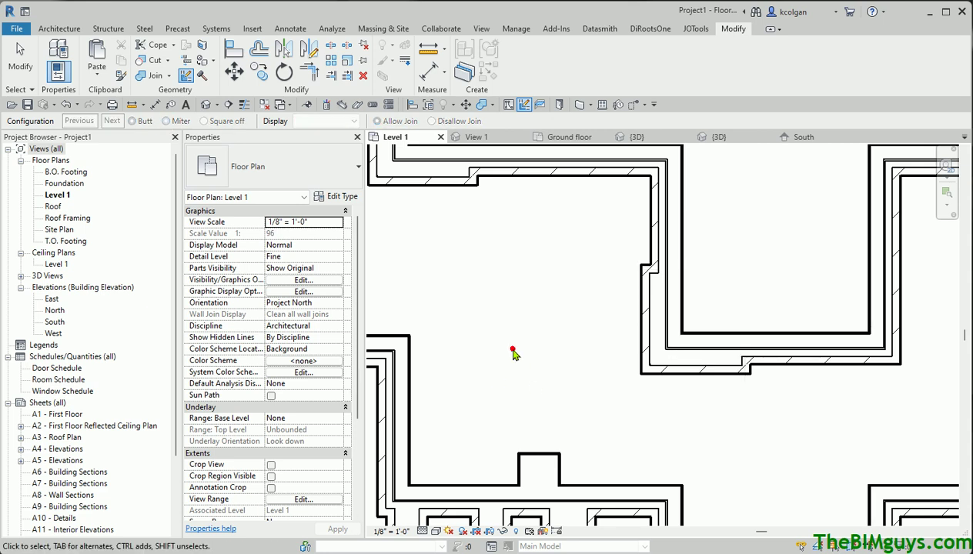
middle_click_drag(514, 355, 641, 401)
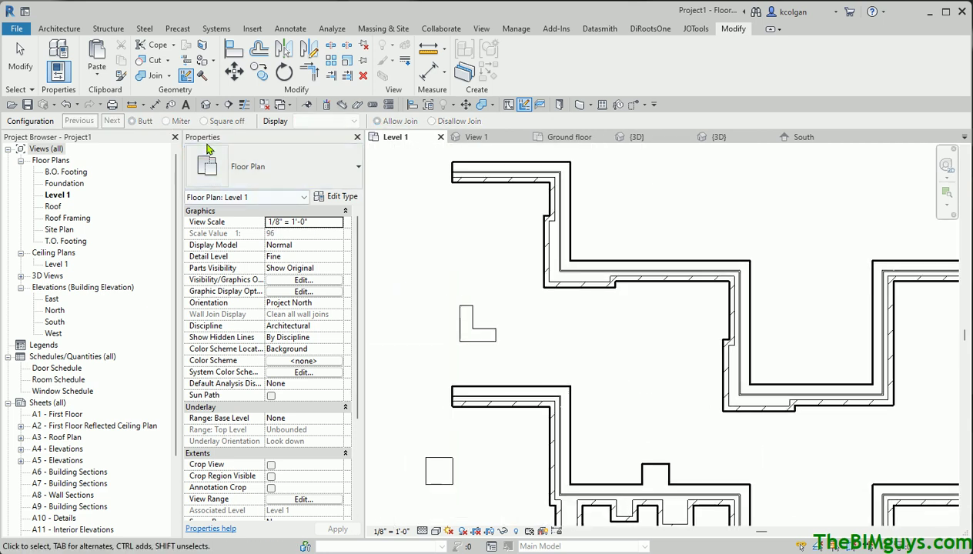
- In the default 3D view, set the Top Level of both 48" x 48" x 4" L-shaped corner columns to Level 2
left_click(207, 105)
middle_click_drag(537, 481, 589, 539)
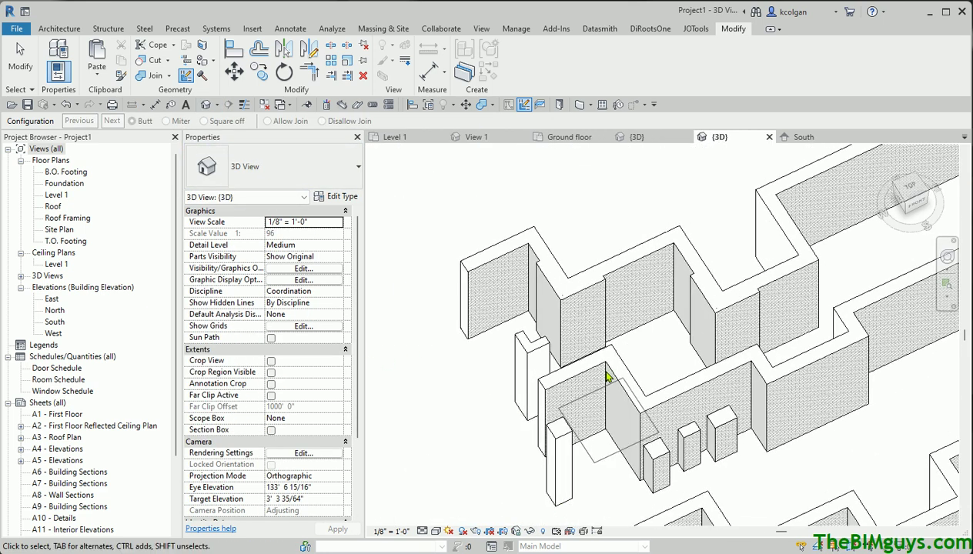
left_click(583, 304)
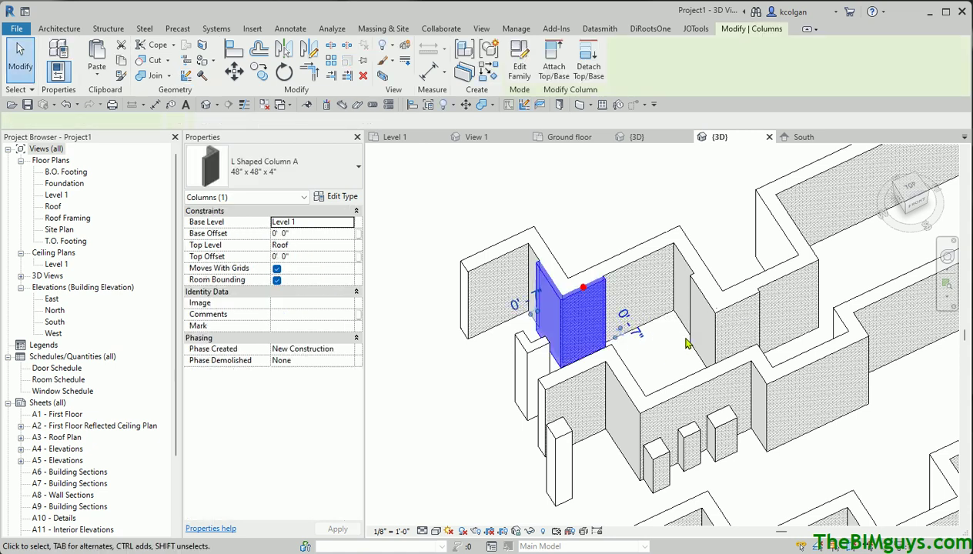
left_click(724, 324, "ctrl")
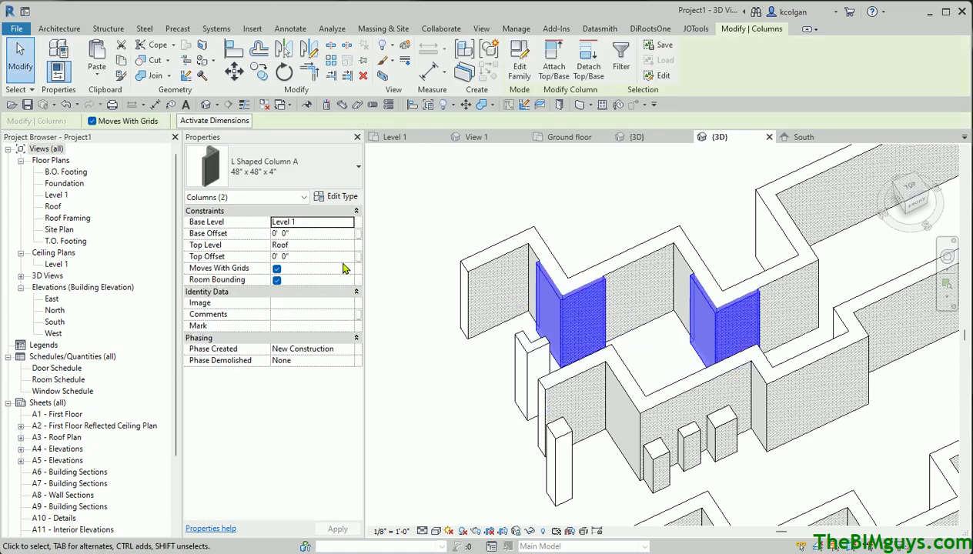
left_click(348, 245)
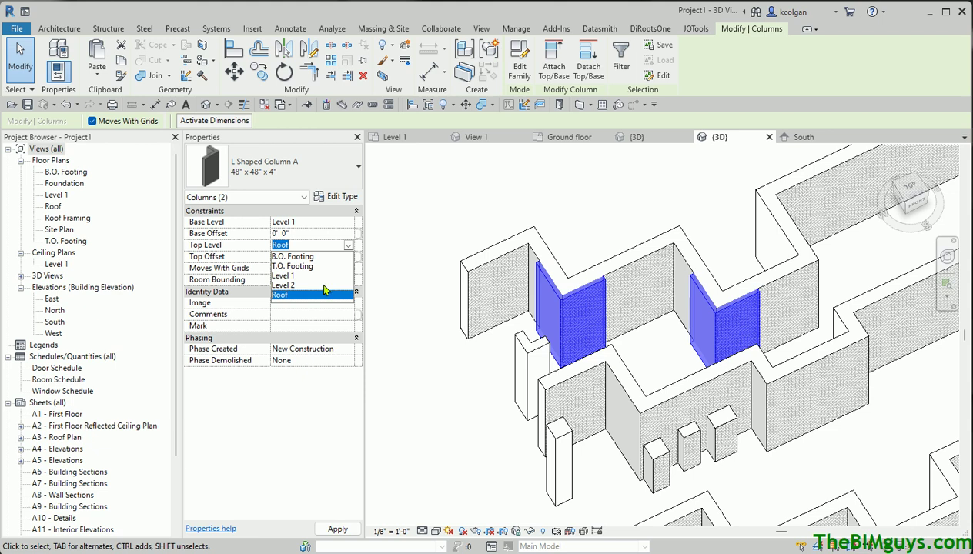
left_click(321, 285)
left_click(501, 192)
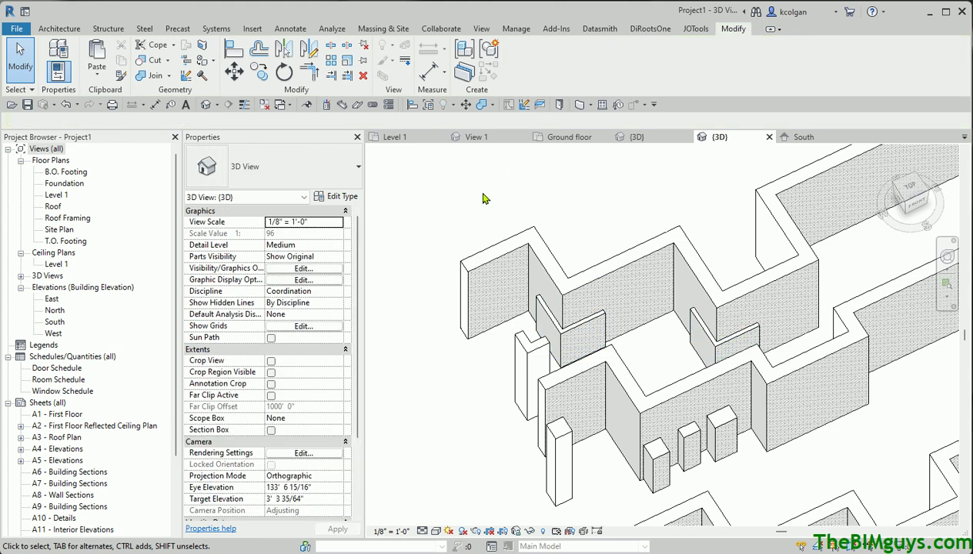
scroll(450, 427, "down", 1)
middle_click_drag(450, 427, 598, 298)
scroll(448, 365, "down", 2)
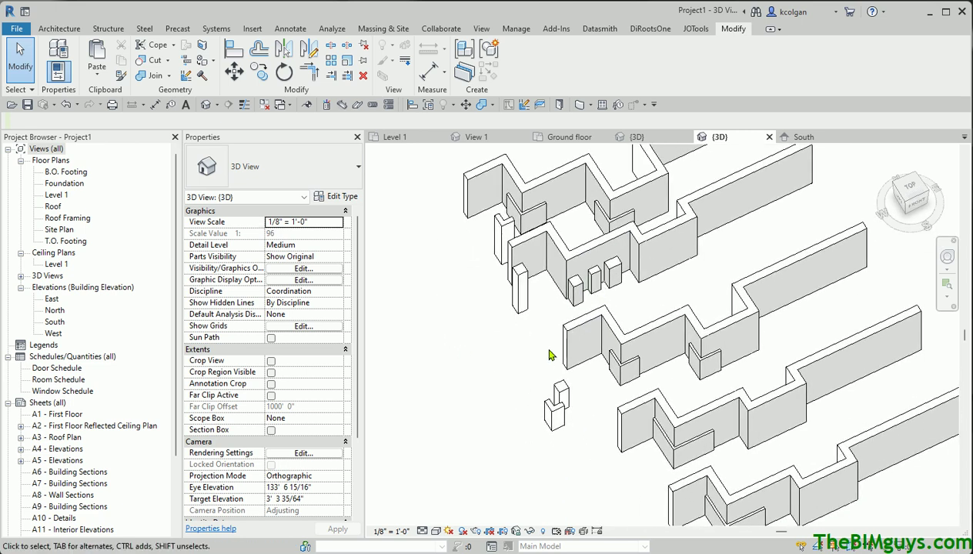